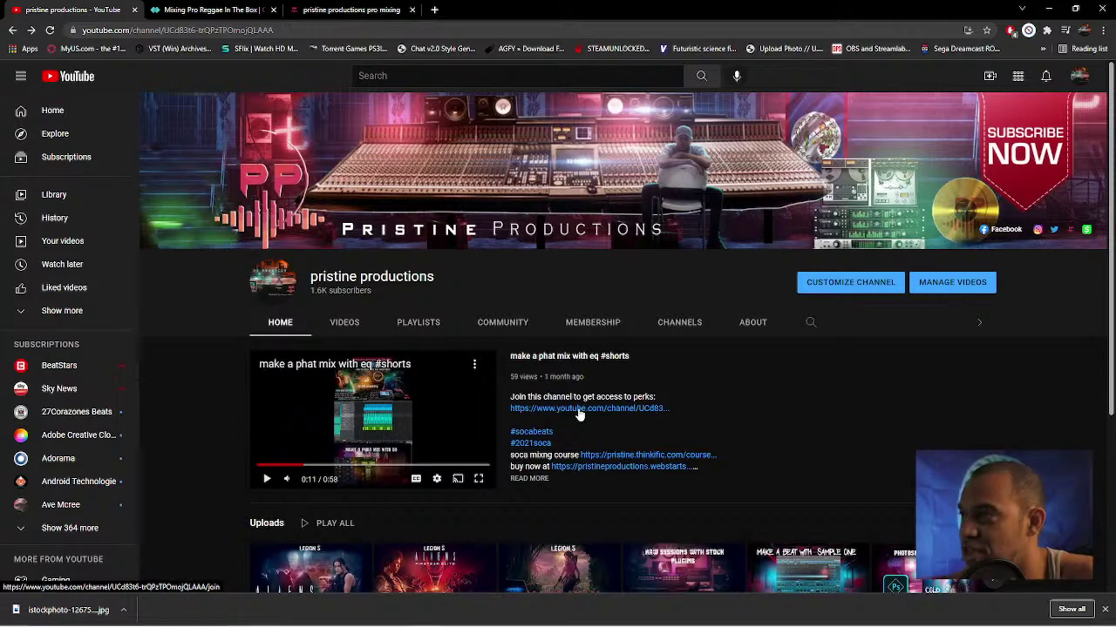
# Switch to the Studio One remix session and mute the vocal and leads tracks during playback.
pyautogui.moveTo(453, 616)
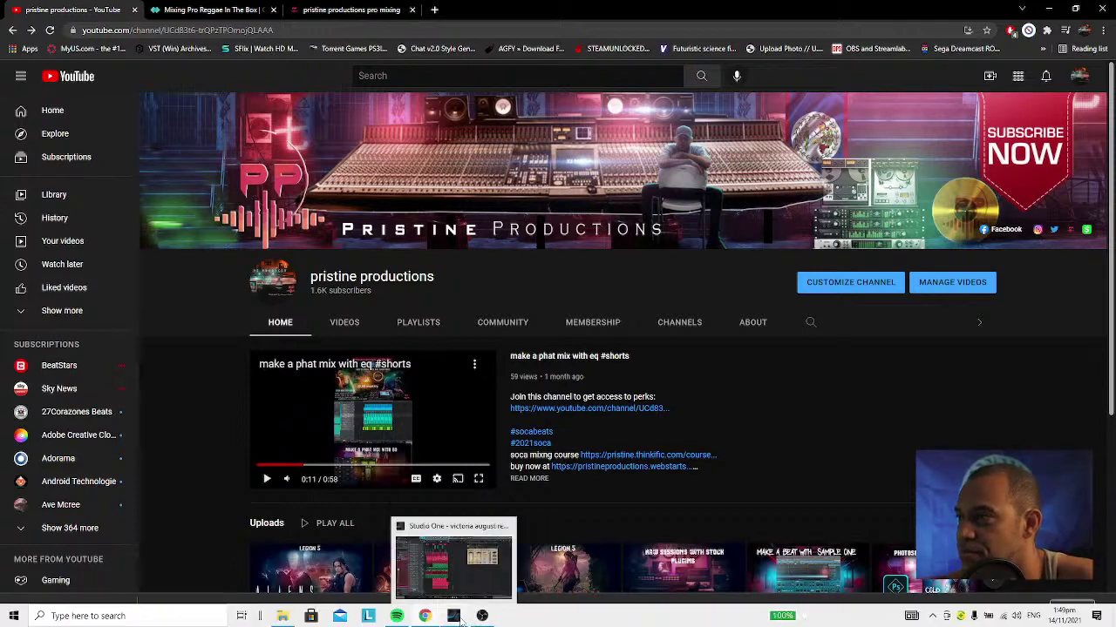
pyautogui.click(483, 531)
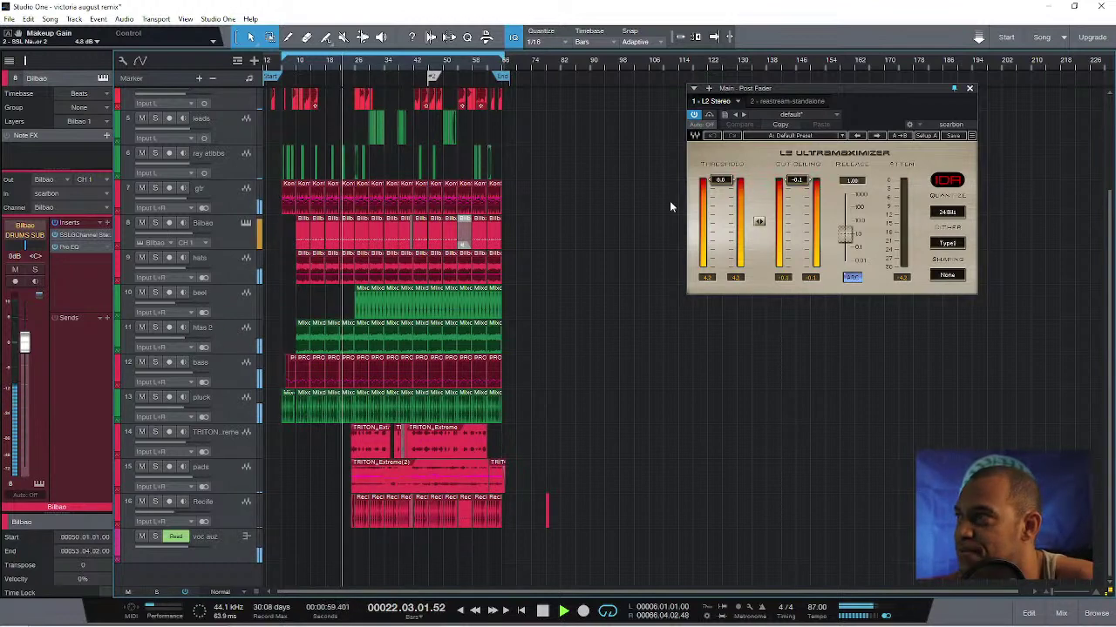
pyautogui.scroll(3, 635, 194)
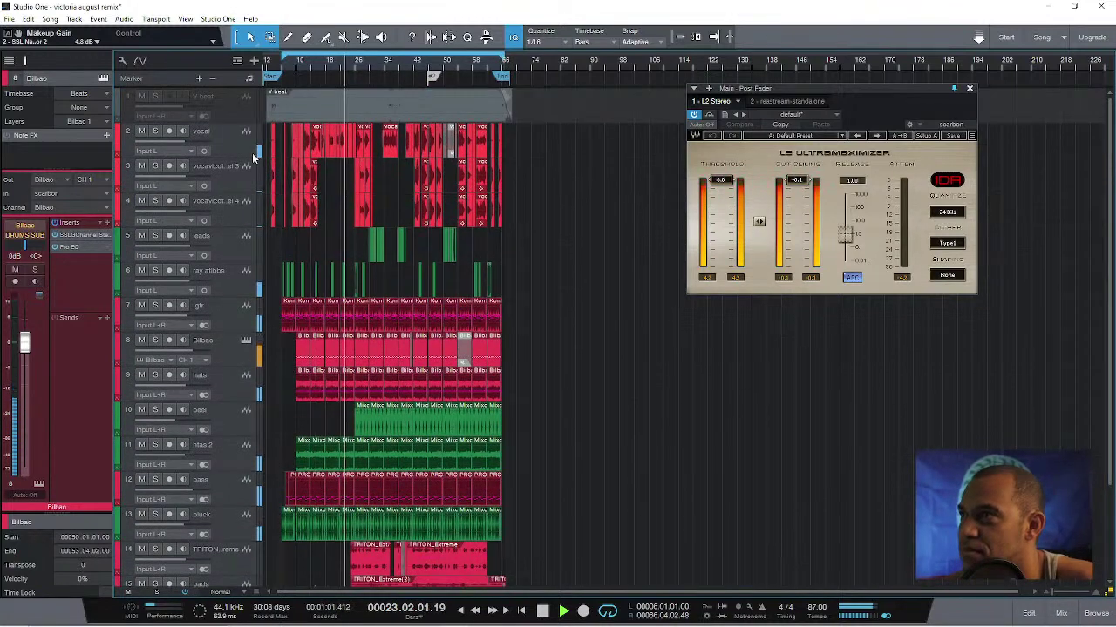
pyautogui.click(143, 132)
pyautogui.click(143, 133)
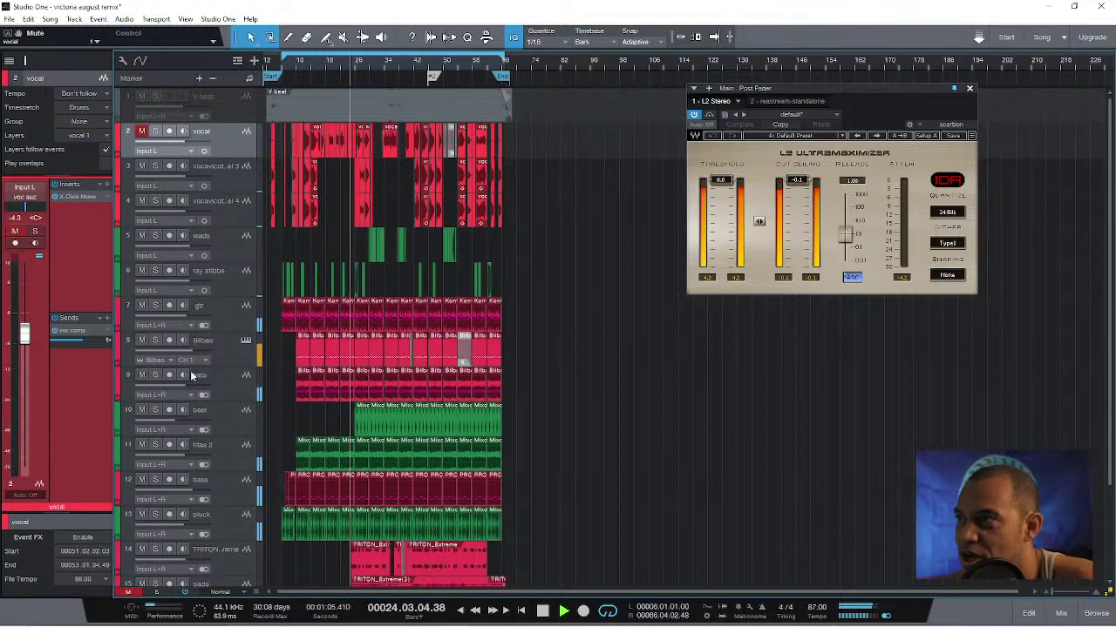
pyautogui.click(224, 238)
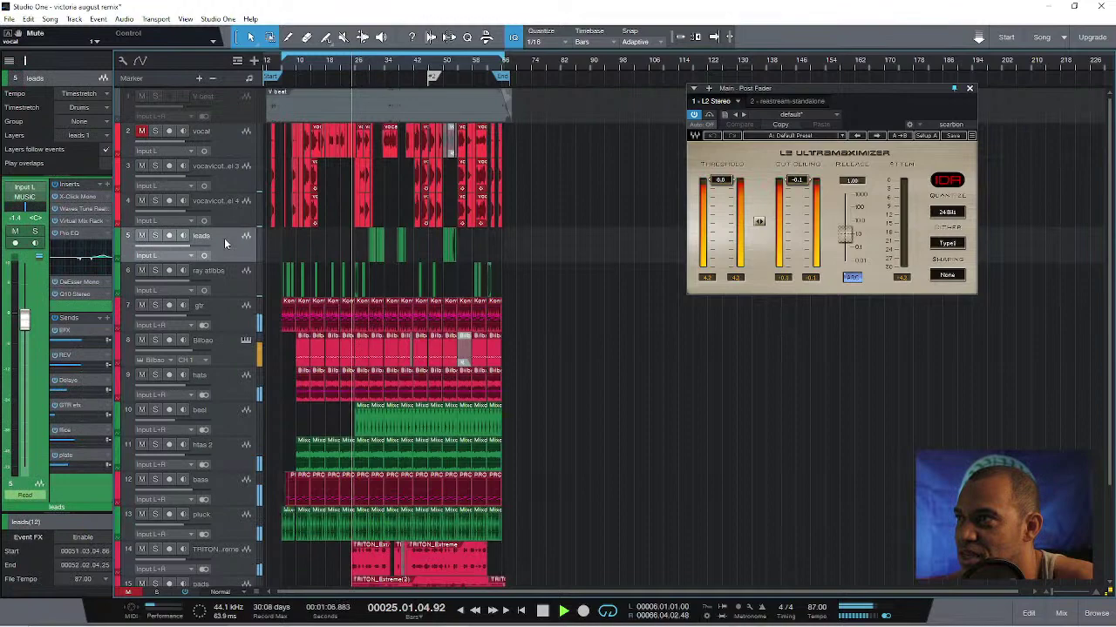
pyautogui.click(143, 236)
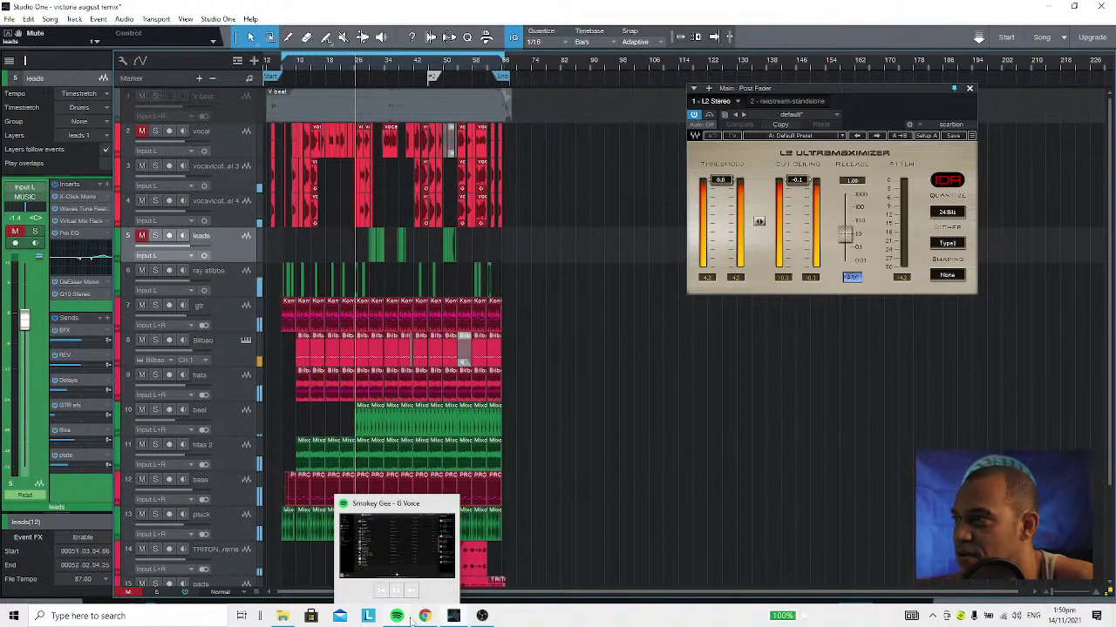
# Switch to the browser and look over the "Mixing Pro Reggae In The Box" course page on CourseCraft.
pyautogui.click(427, 617)
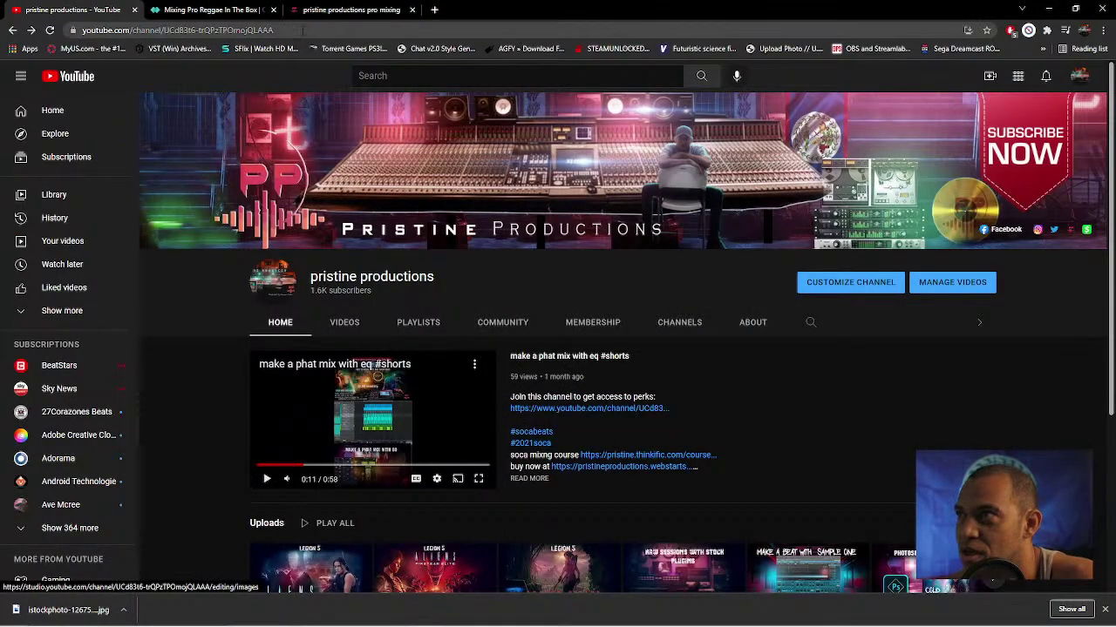
pyautogui.click(214, 10)
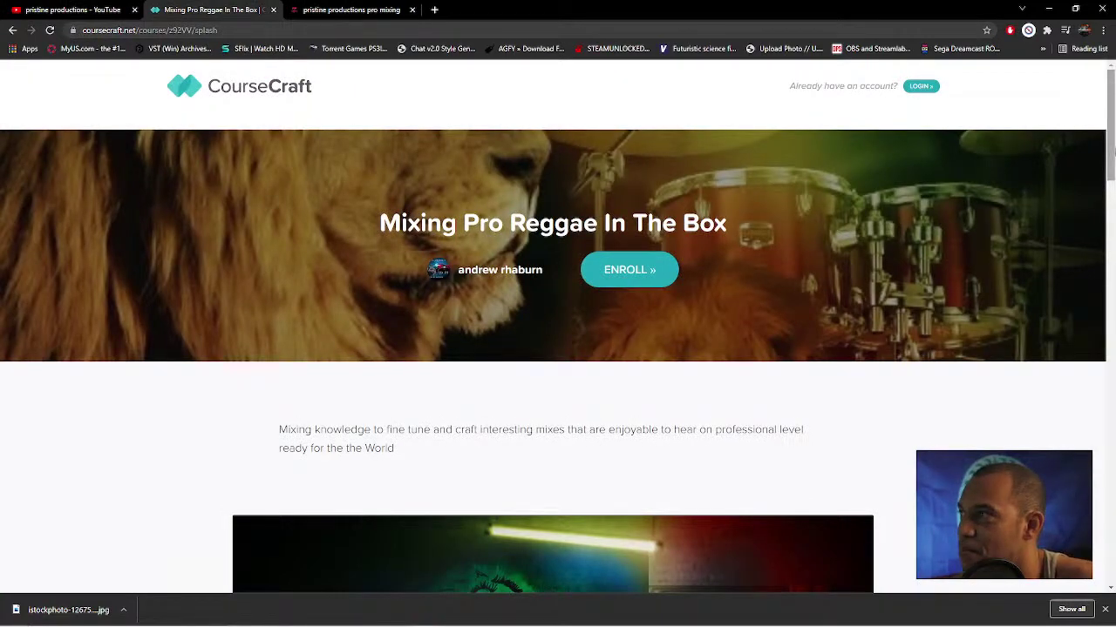
pyautogui.moveTo(1112, 148); pyautogui.dragTo(1112, 287)
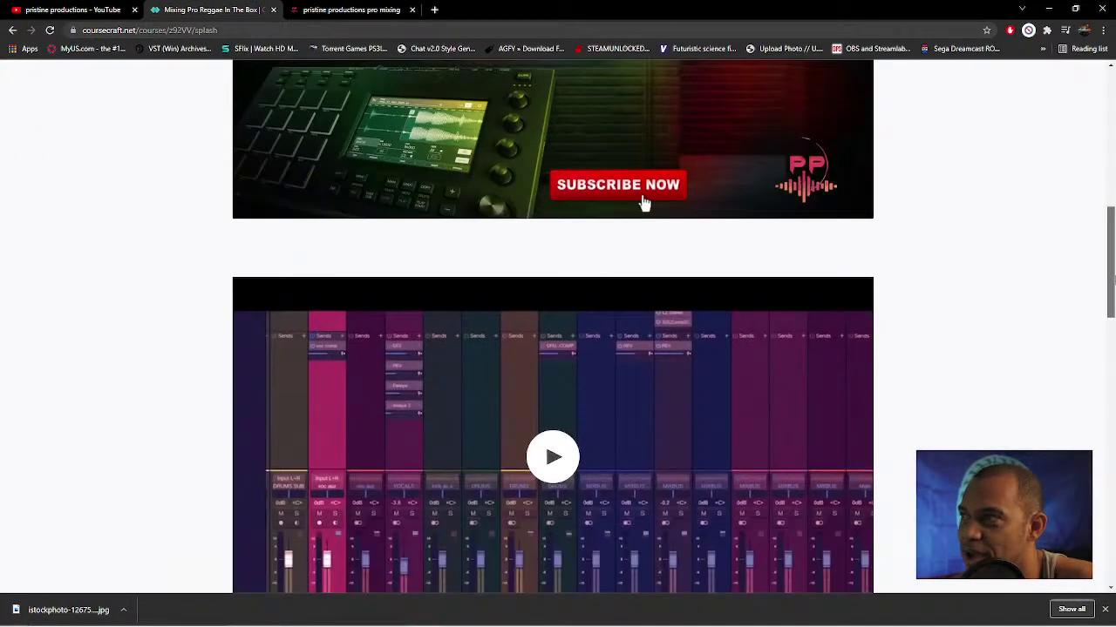
pyautogui.scroll(-1, 642, 131)
pyautogui.scroll(9, 642, 90)
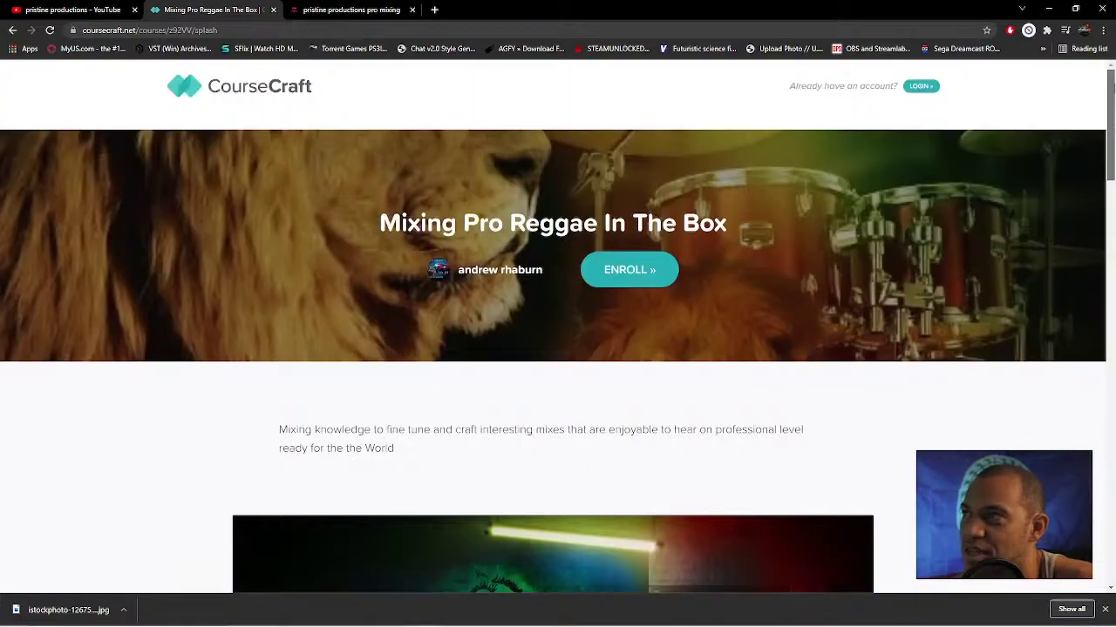
pyautogui.click(444, 273)
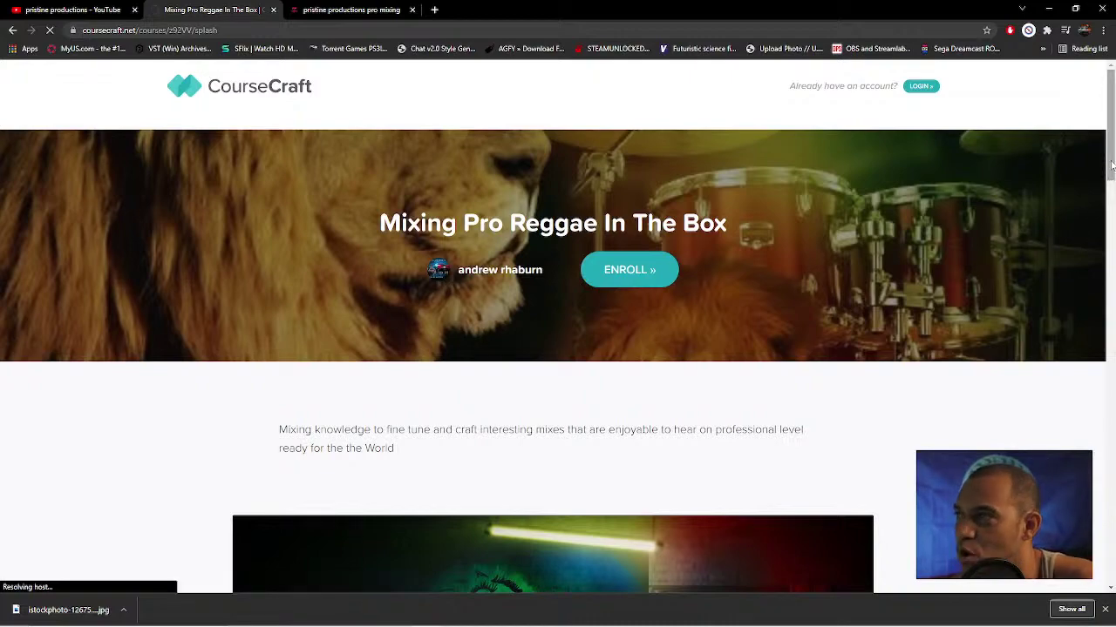
pyautogui.moveTo(1111, 165)
pyautogui.mouseDown()
pyautogui.moveTo(1111, 310)
pyautogui.moveTo(1111, 156)
pyautogui.mouseUp()
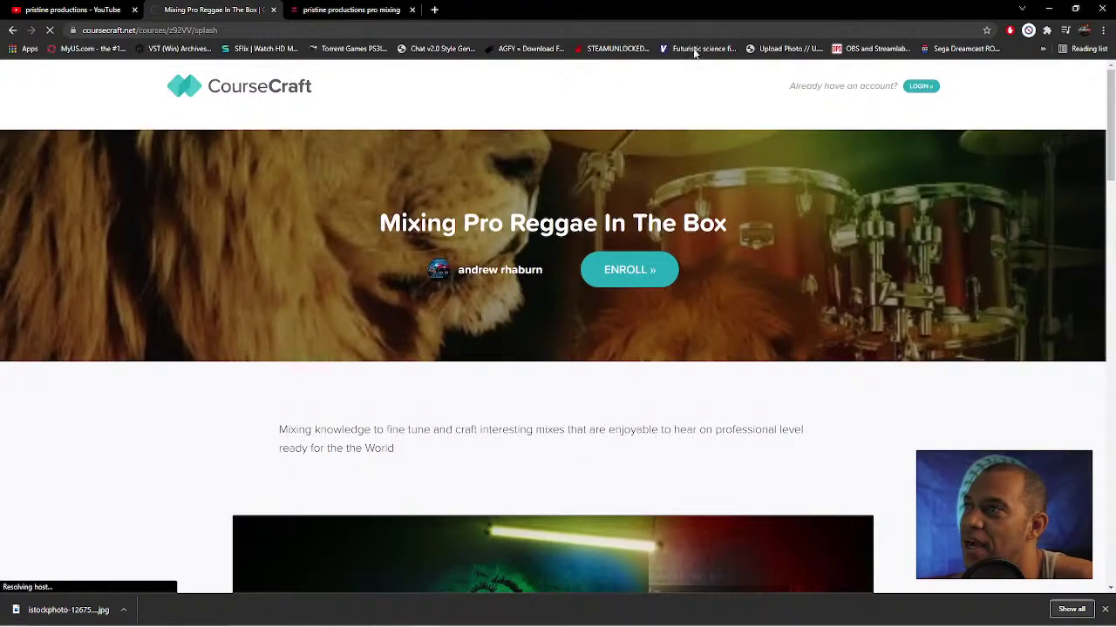
# View the sample packs on the Pristine Productions website and return to the YouTube channel page.
pyautogui.click(352, 11)
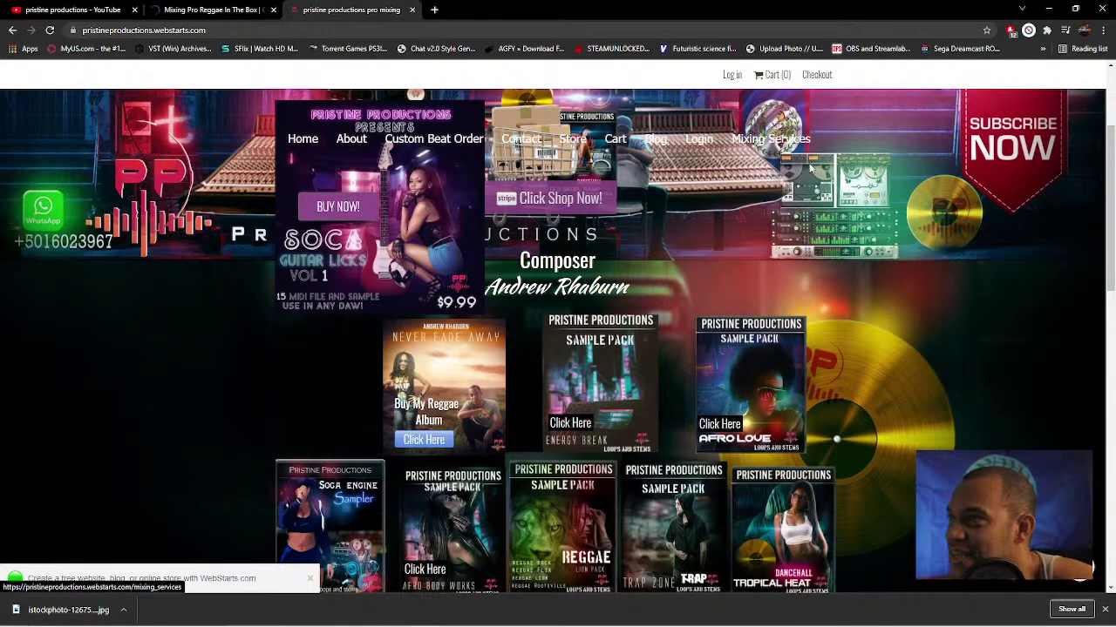
pyautogui.moveTo(1109, 149); pyautogui.dragTo(1109, 171)
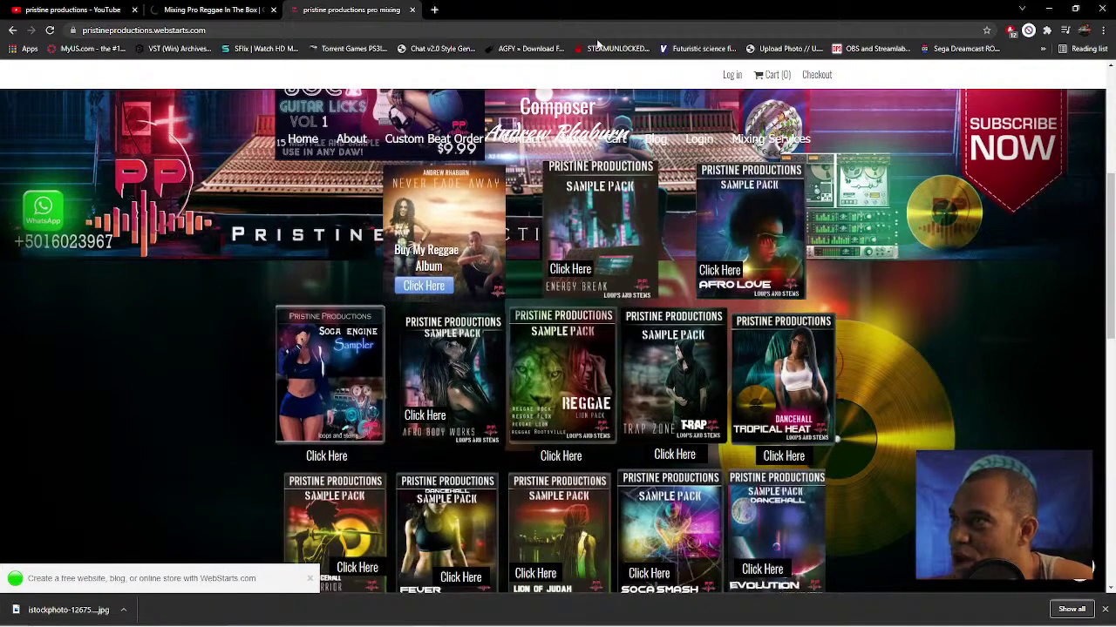
pyautogui.click(78, 10)
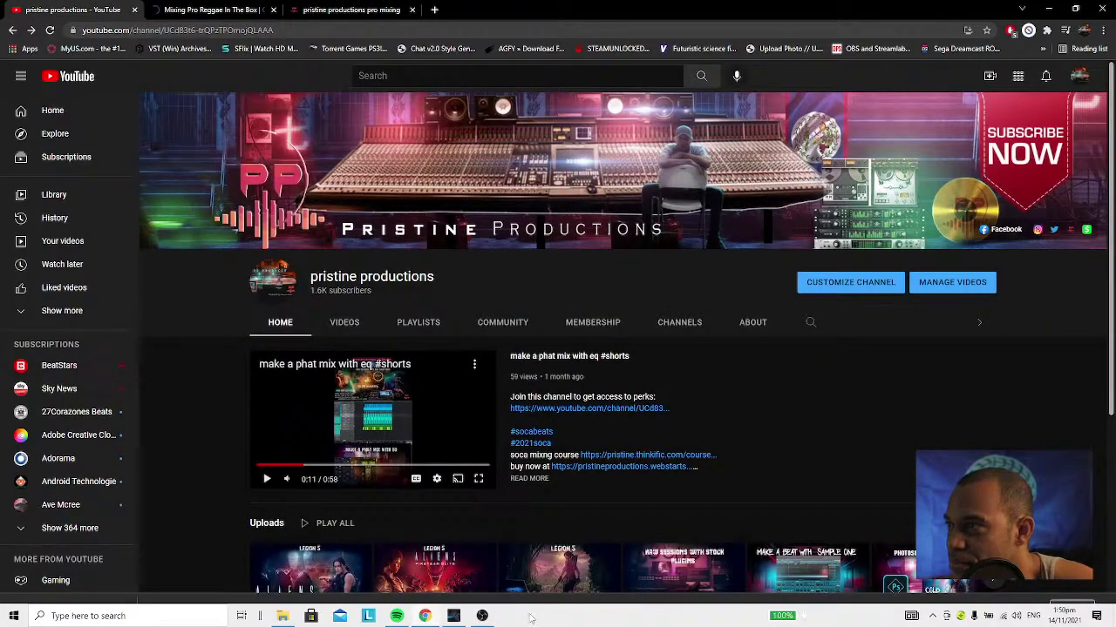
# Switch back to Studio One and unmute the vocal and leads tracks.
pyautogui.click(453, 615)
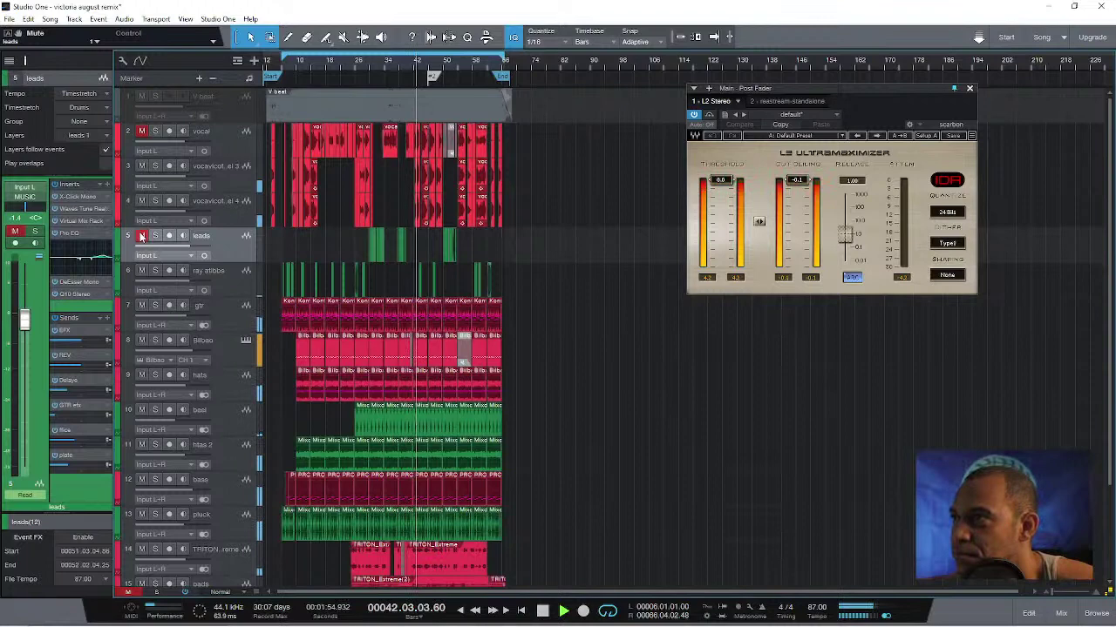
pyautogui.click(141, 236)
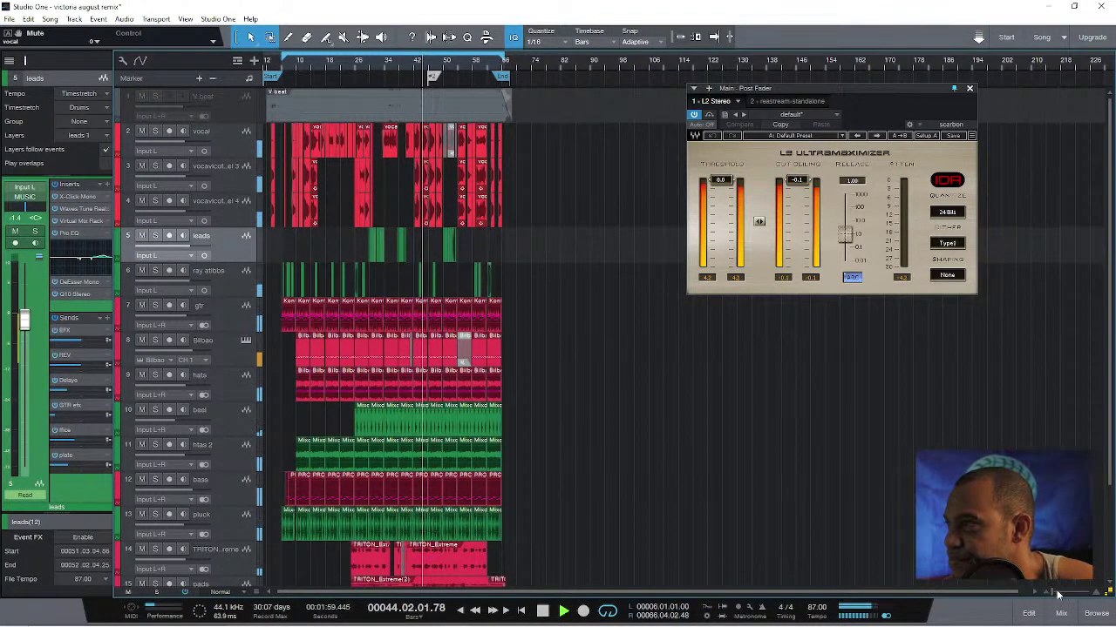
# Stop playback and place the playback cursor at about bar 6, where the guitar track begins.
pyautogui.press('e')
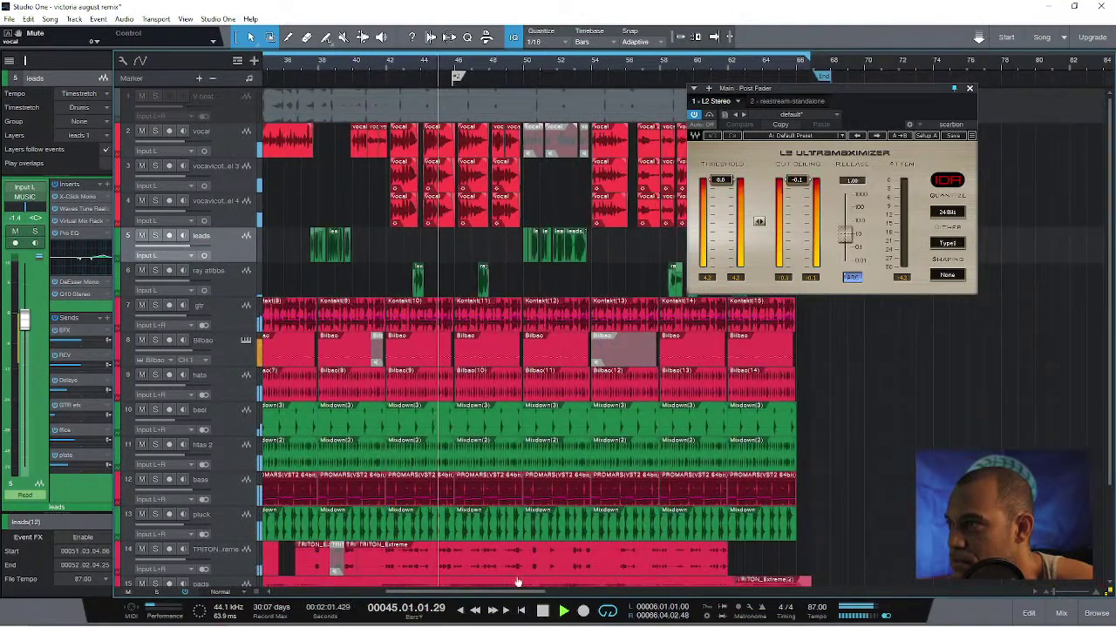
pyautogui.moveTo(482, 593); pyautogui.dragTo(360, 594)
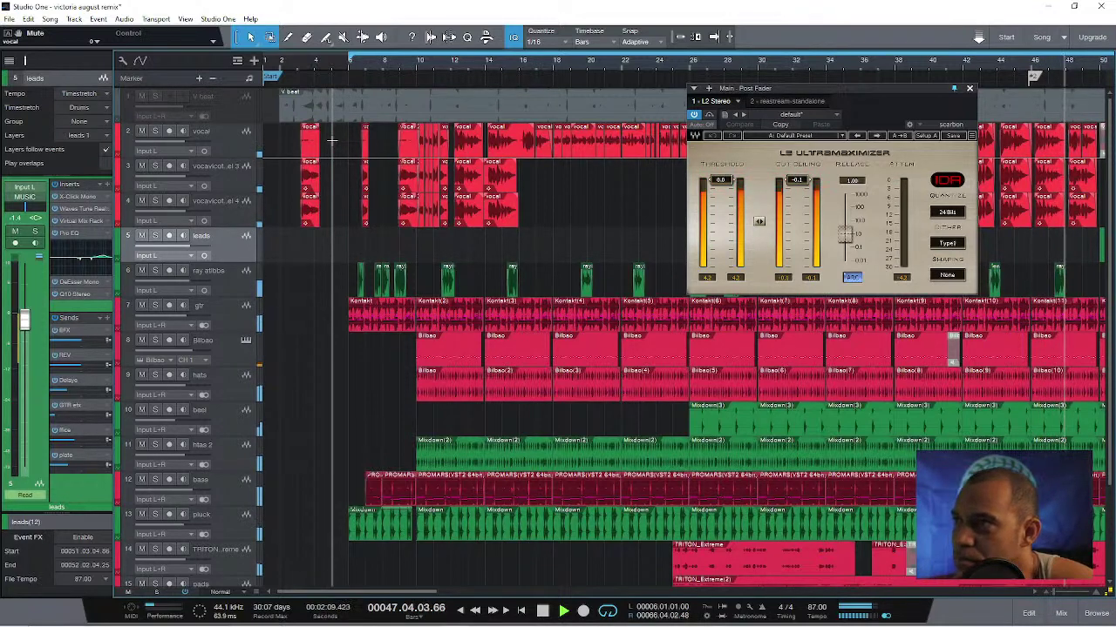
pyautogui.press('space')
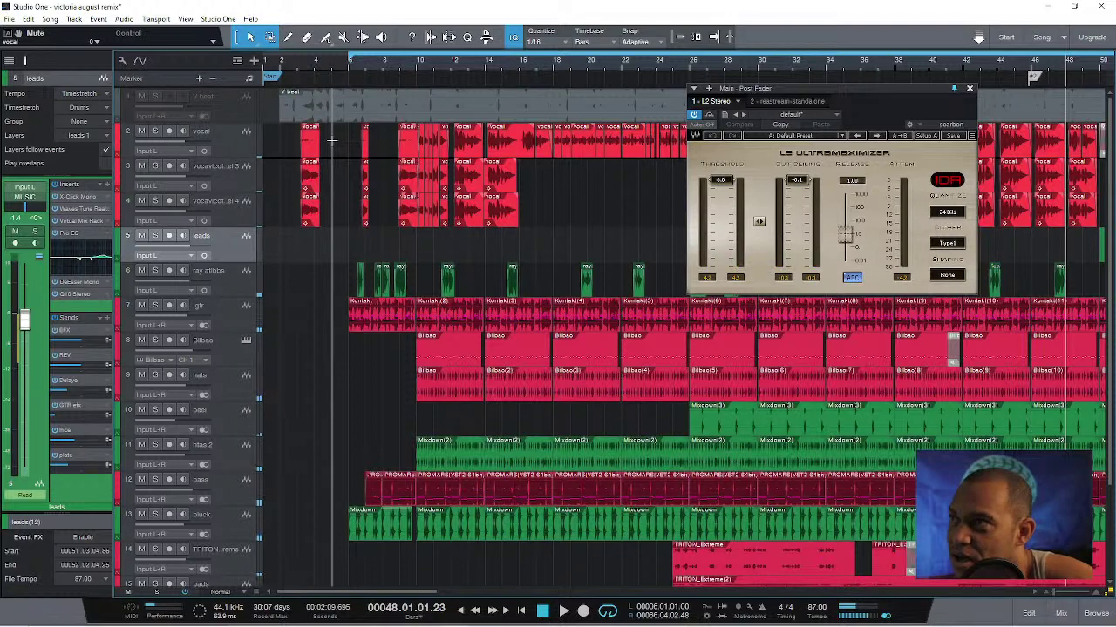
pyautogui.click(347, 68)
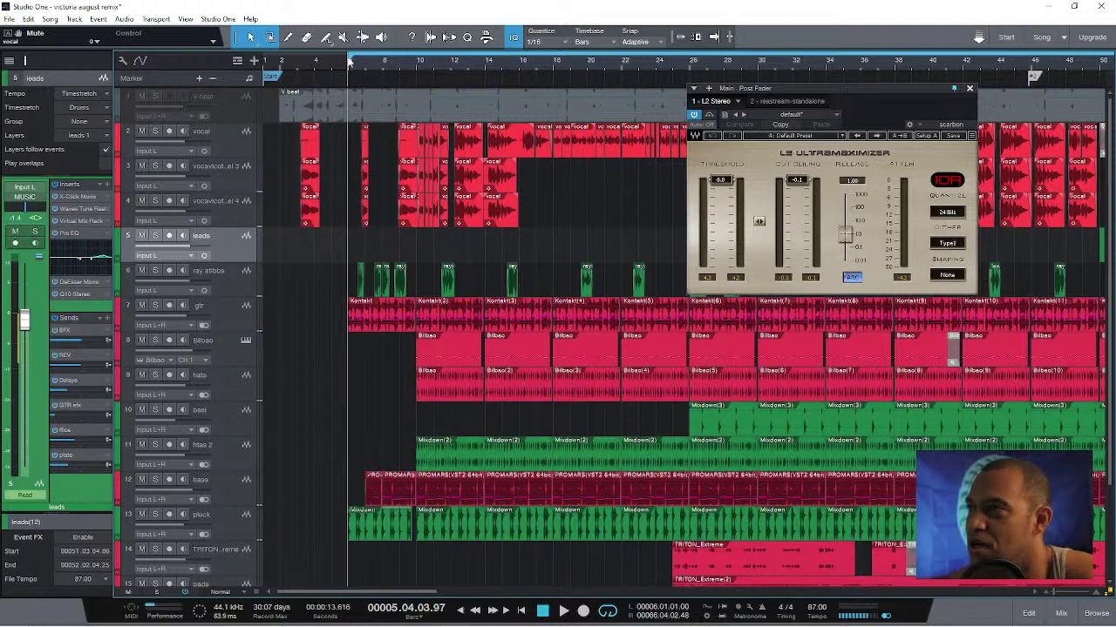
# Examine the channel strips of the main vocal, two backing vocal, leads and ad-lib tracks one after another.
pyautogui.click(220, 144)
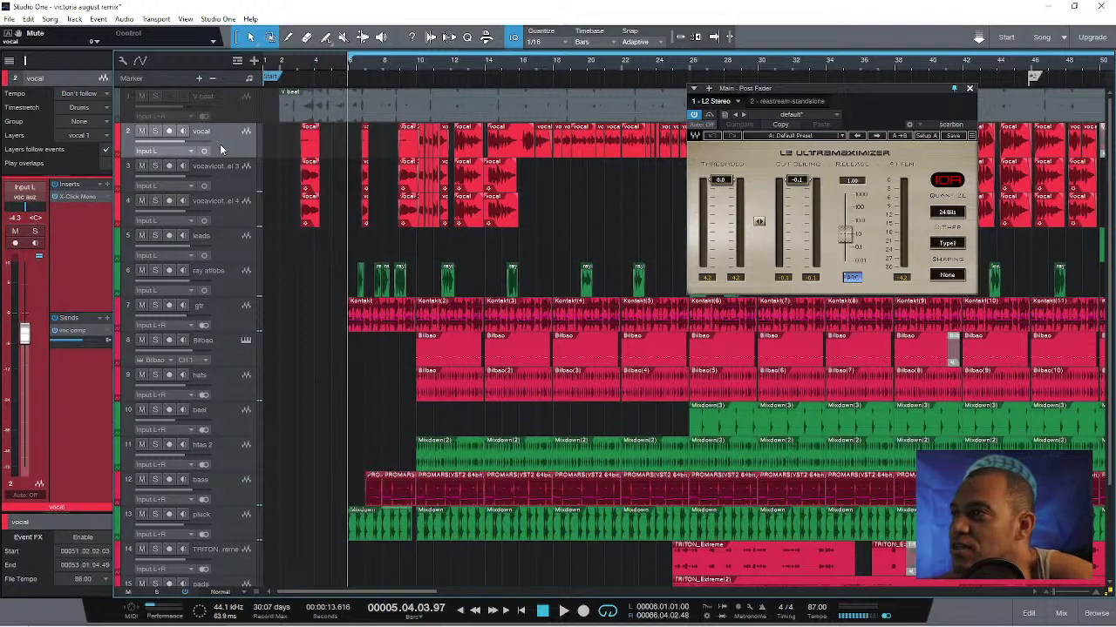
pyautogui.click(230, 173)
pyautogui.click(225, 220)
pyautogui.click(225, 244)
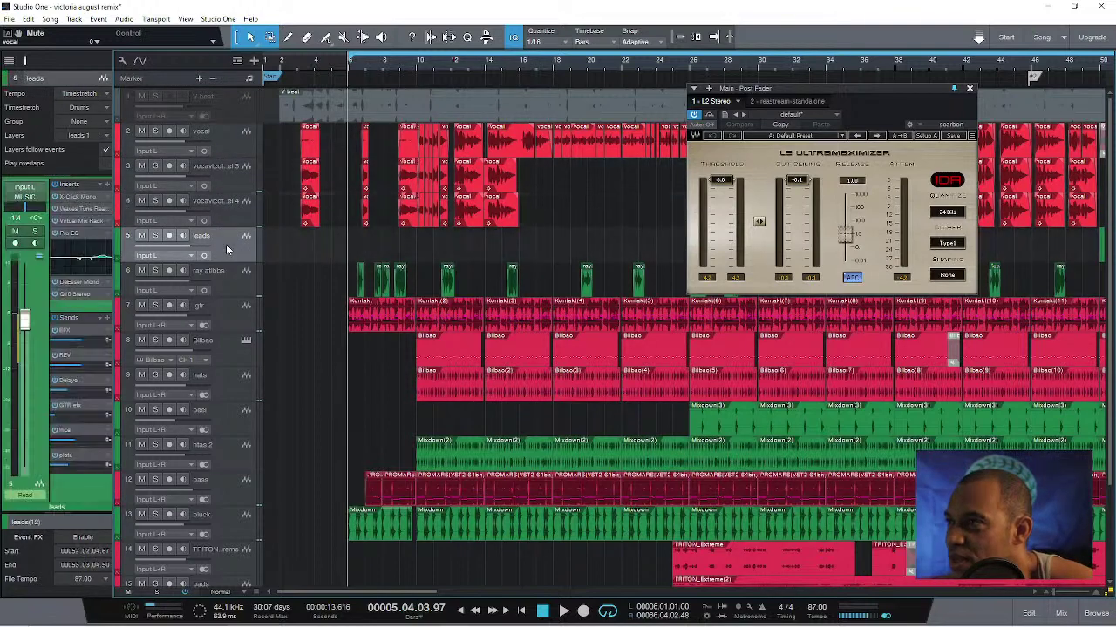
pyautogui.click(226, 274)
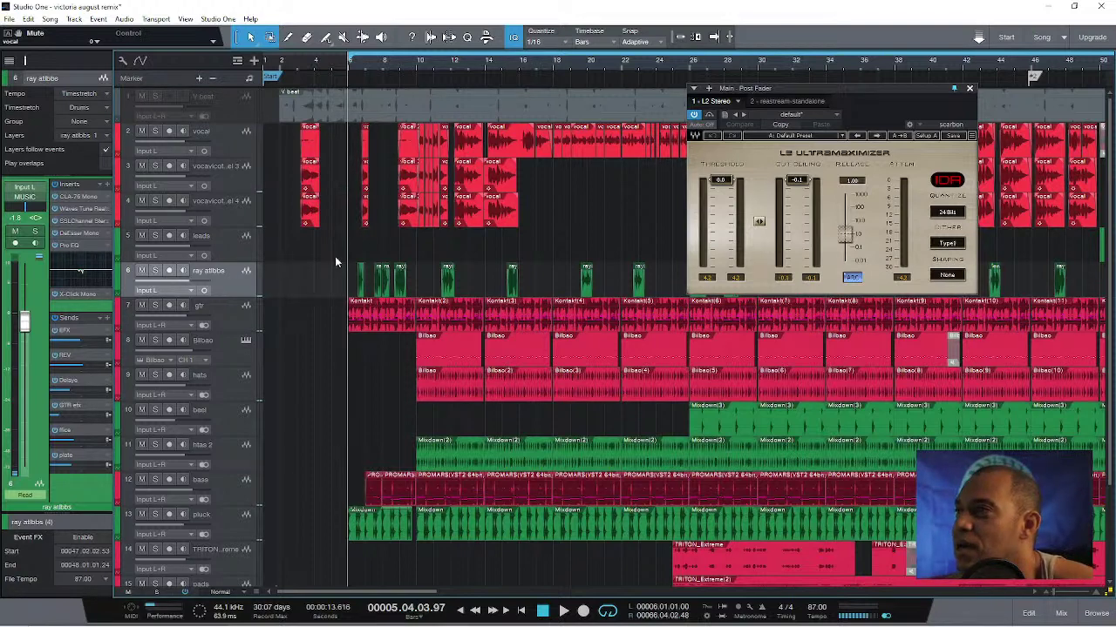
pyautogui.click(232, 242)
pyautogui.click(226, 275)
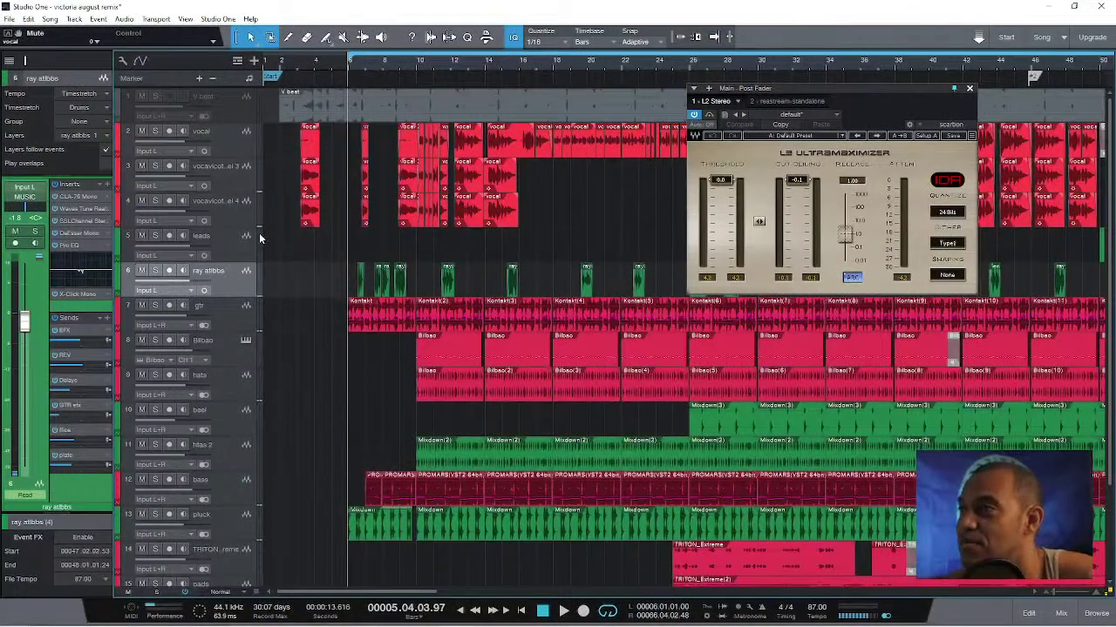
# Play the song from about bar 6, mute the ad-lib track (track 6), and select the main vocal track.
pyautogui.press('space')
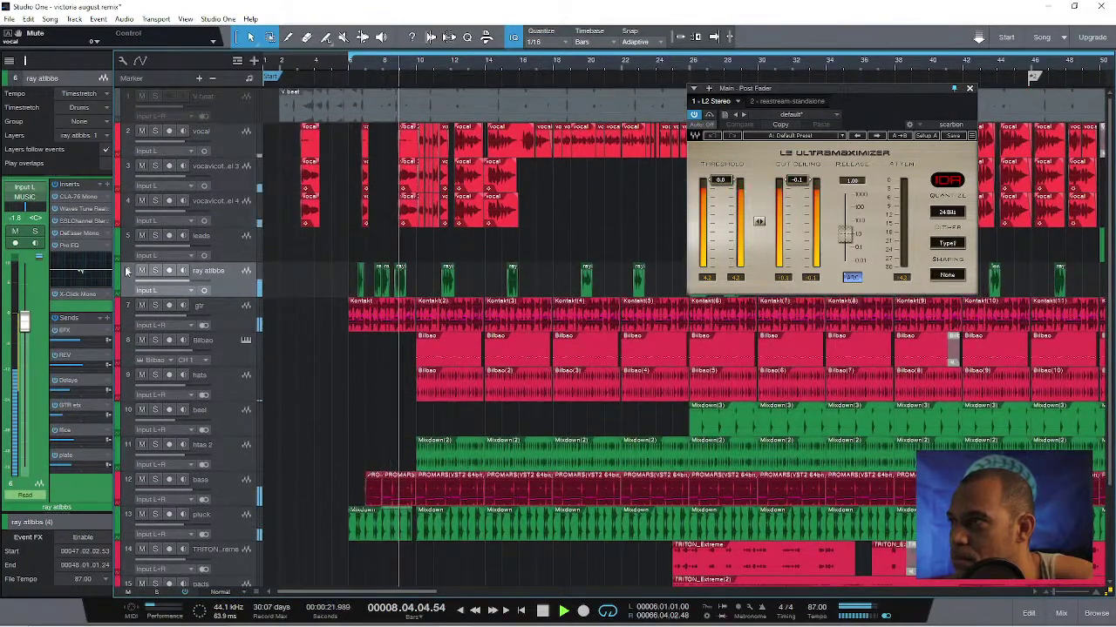
pyautogui.click(140, 271)
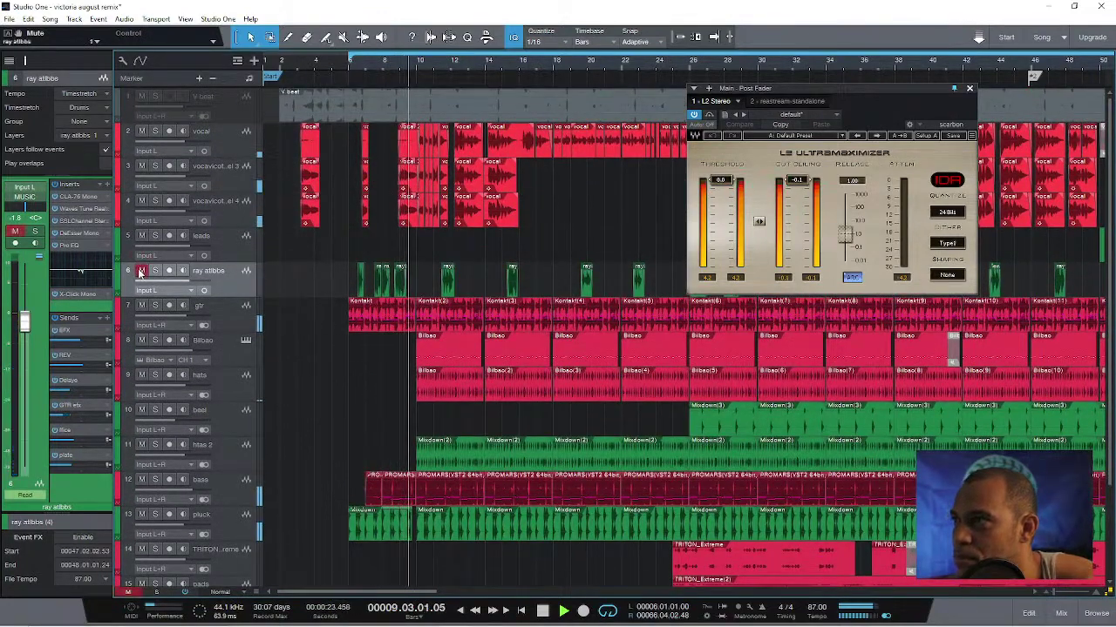
pyautogui.click(232, 150)
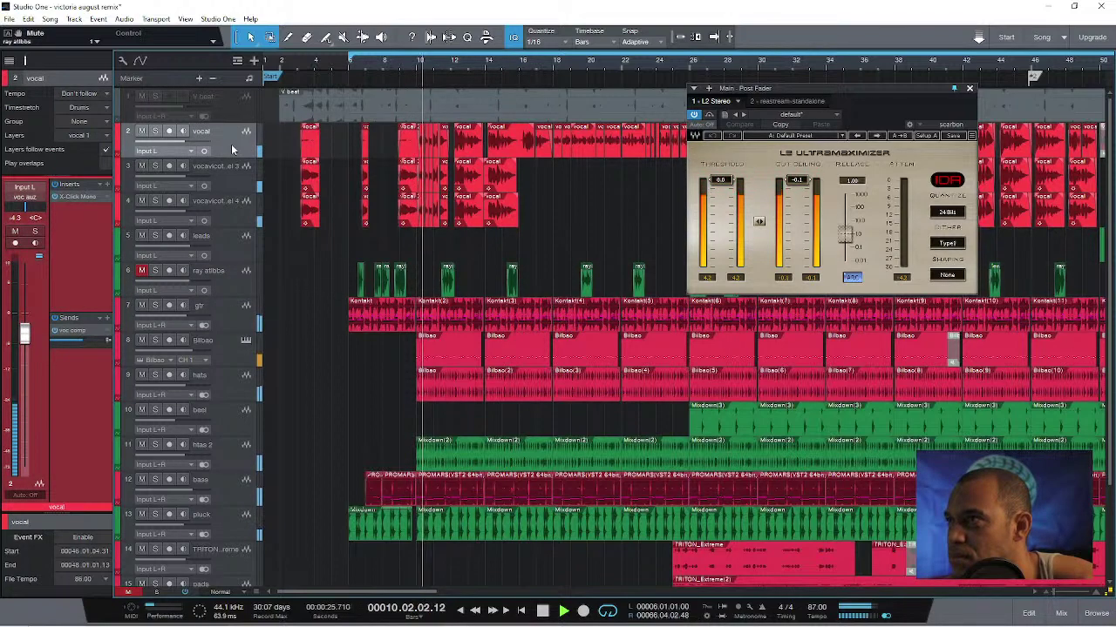
# Examine the track, drum bus and effects bus channels in the mixer console, and return to the arrangement.
pyautogui.click(1061, 613)
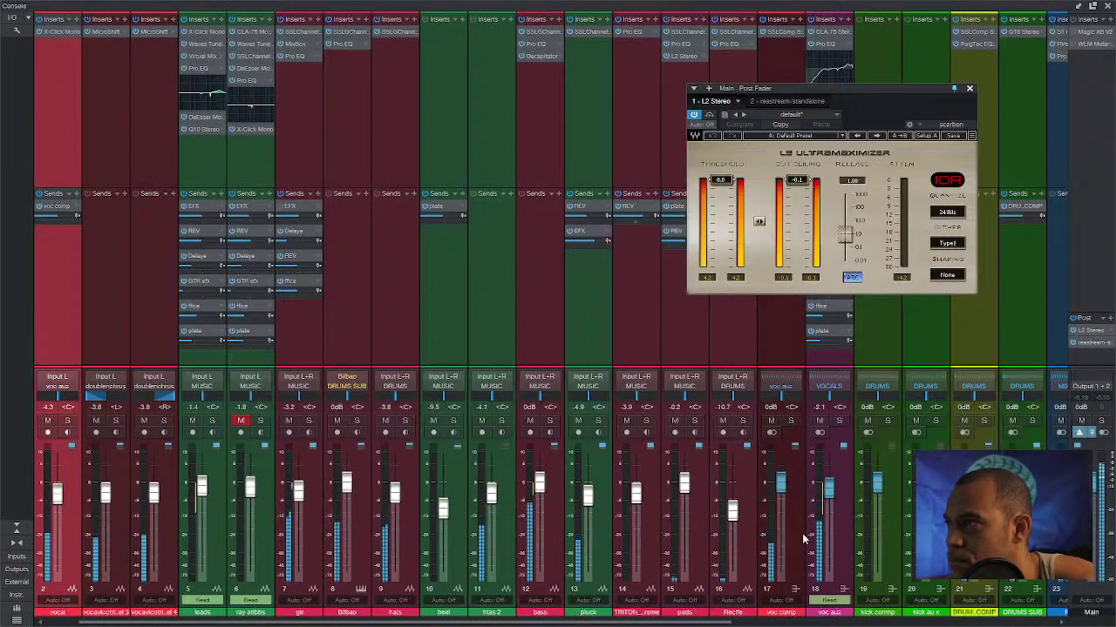
pyautogui.moveTo(723, 624); pyautogui.dragTo(930, 619)
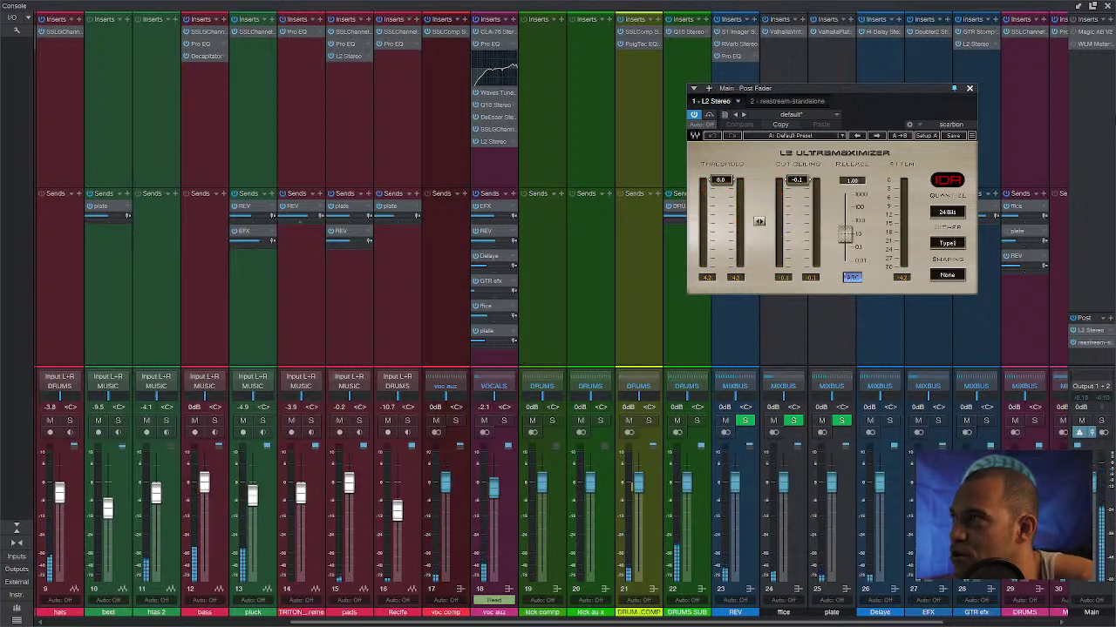
pyautogui.press('F3')
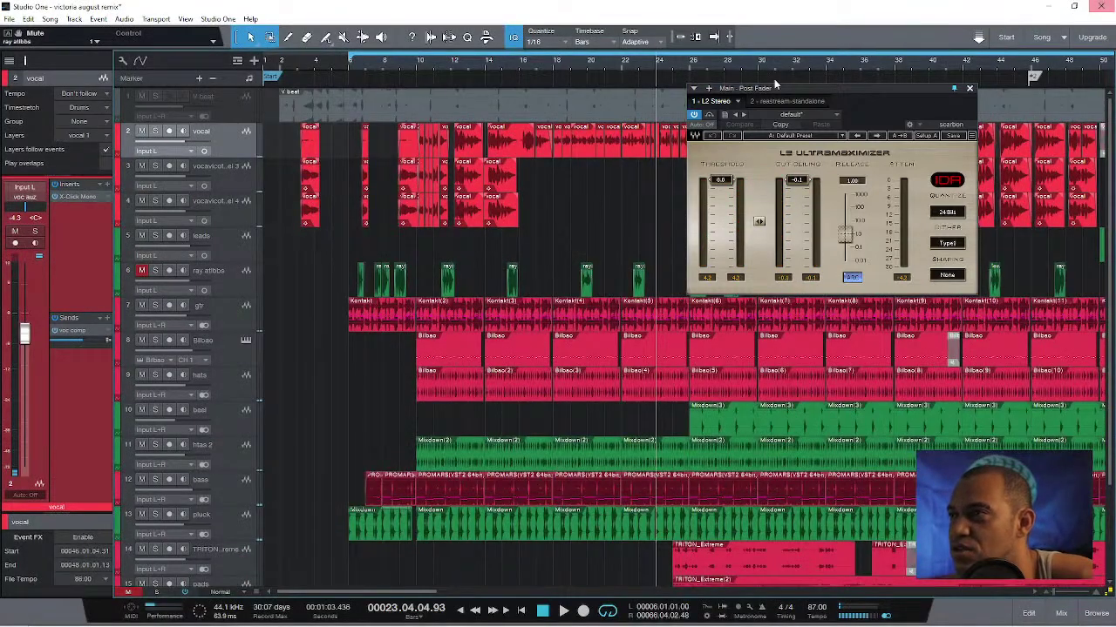
# Mute the gtr track and play the song from about bar 9.
pyautogui.click(142, 305)
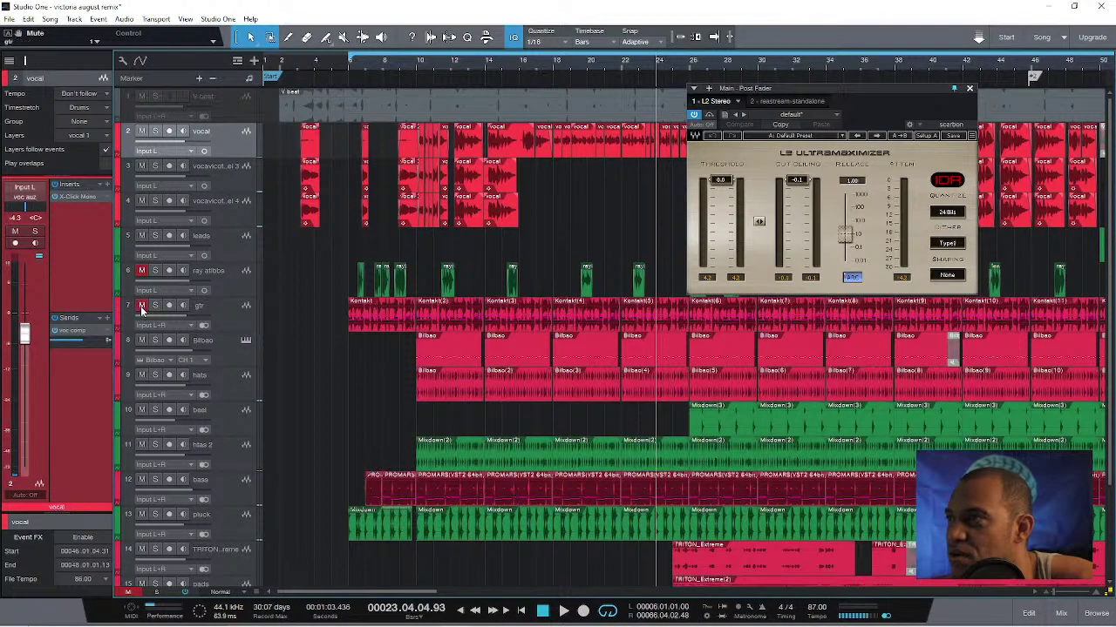
pyautogui.click(401, 62)
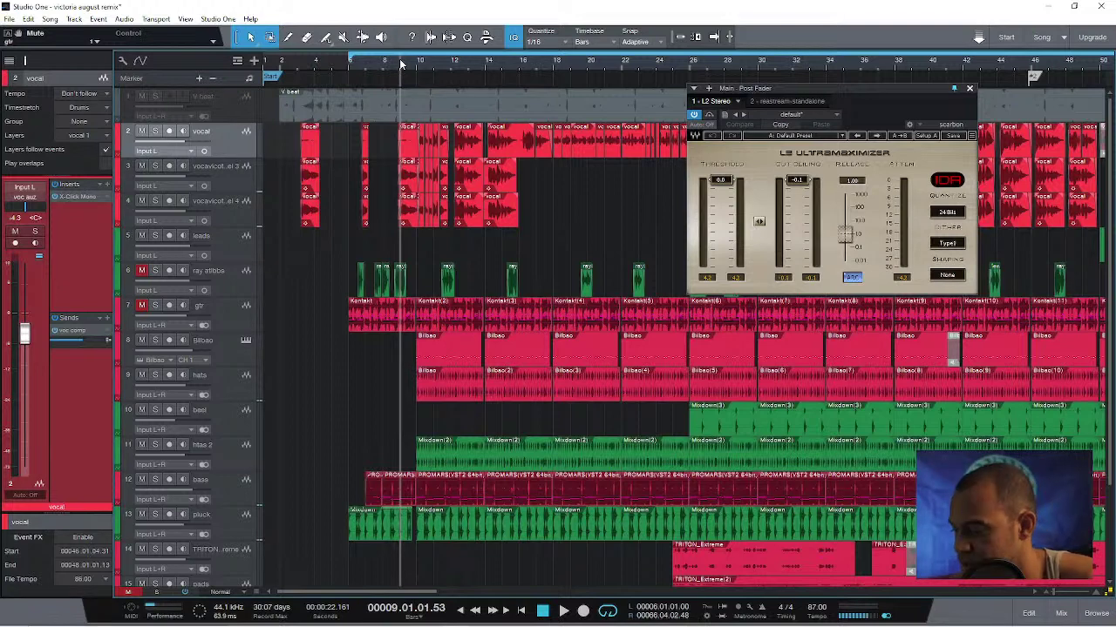
pyautogui.press('space')
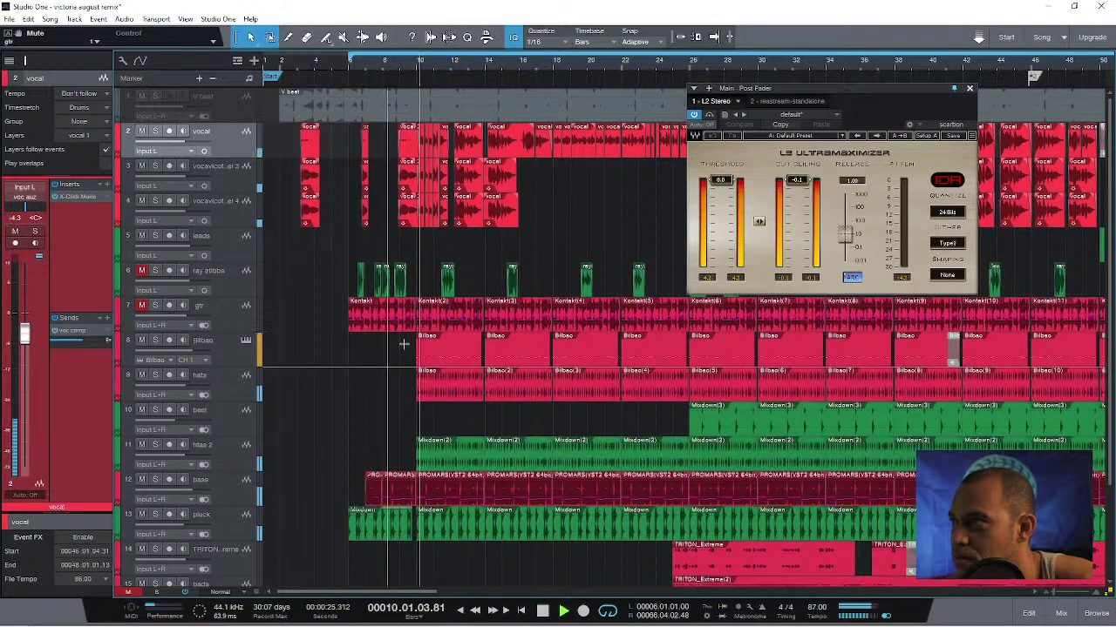
# Open the CLA-76 compressor on the vocal bus (channel 18) in the mixer and close the master's L2 limiter window.
pyautogui.click(1049, 615)
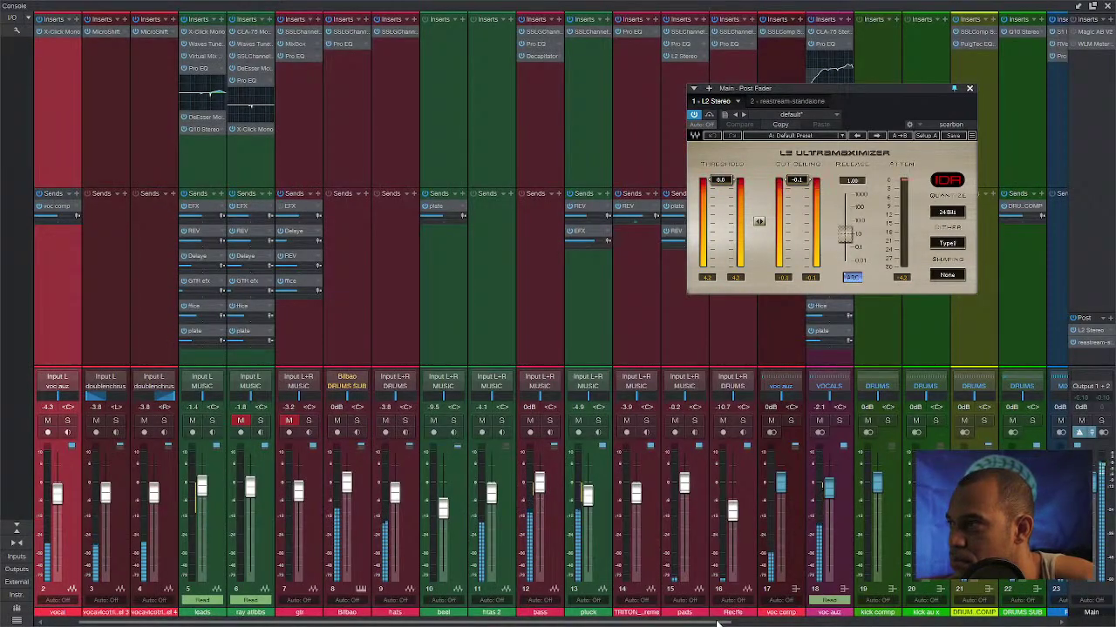
pyautogui.moveTo(726, 615); pyautogui.dragTo(865, 612)
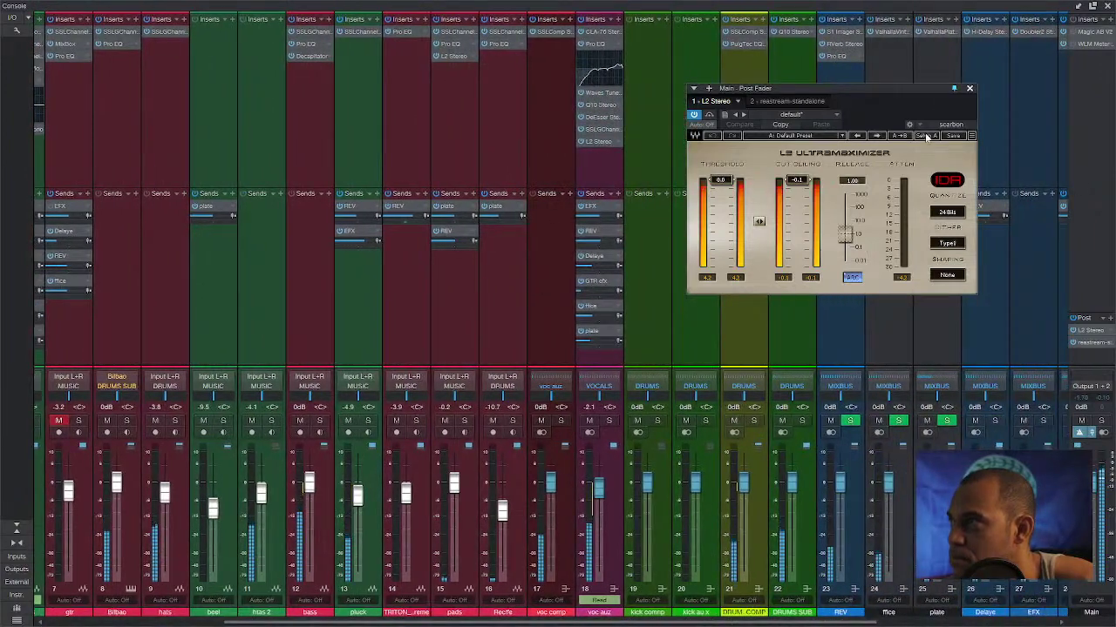
pyautogui.moveTo(892, 87); pyautogui.dragTo(922, 75)
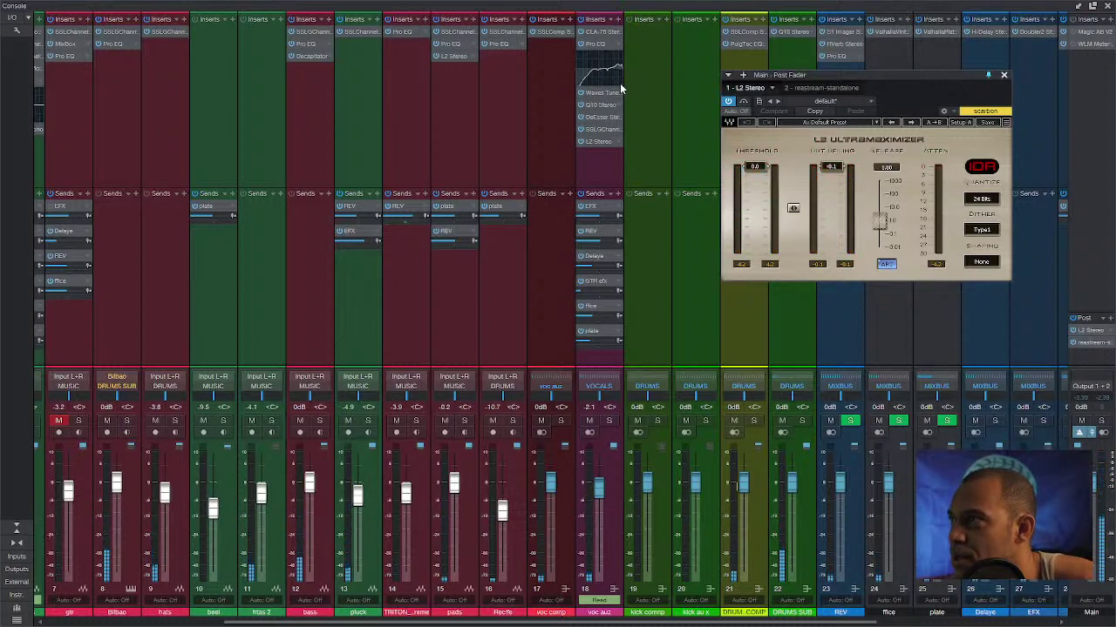
pyautogui.doubleClick(599, 33)
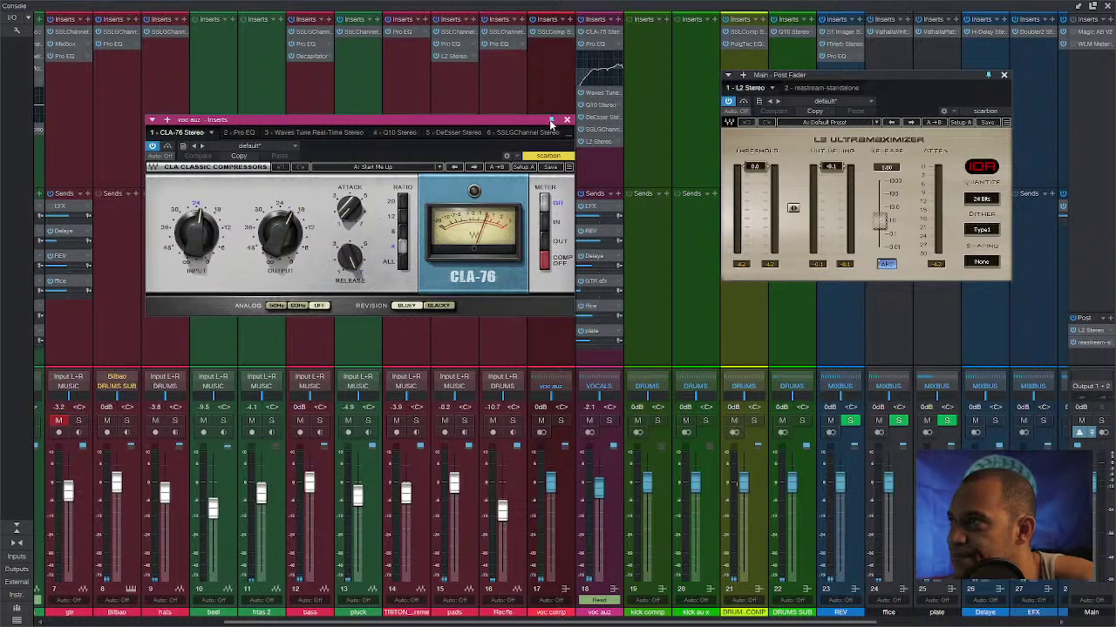
pyautogui.moveTo(541, 124); pyautogui.dragTo(792, 174)
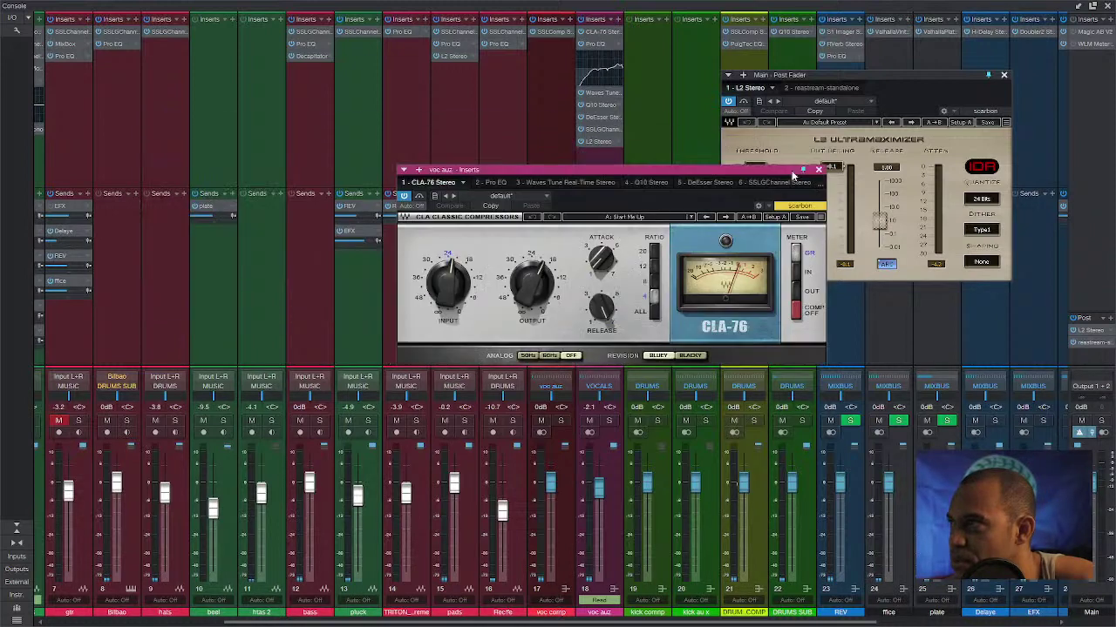
pyautogui.click(1004, 76)
pyautogui.moveTo(697, 177); pyautogui.dragTo(865, 135)
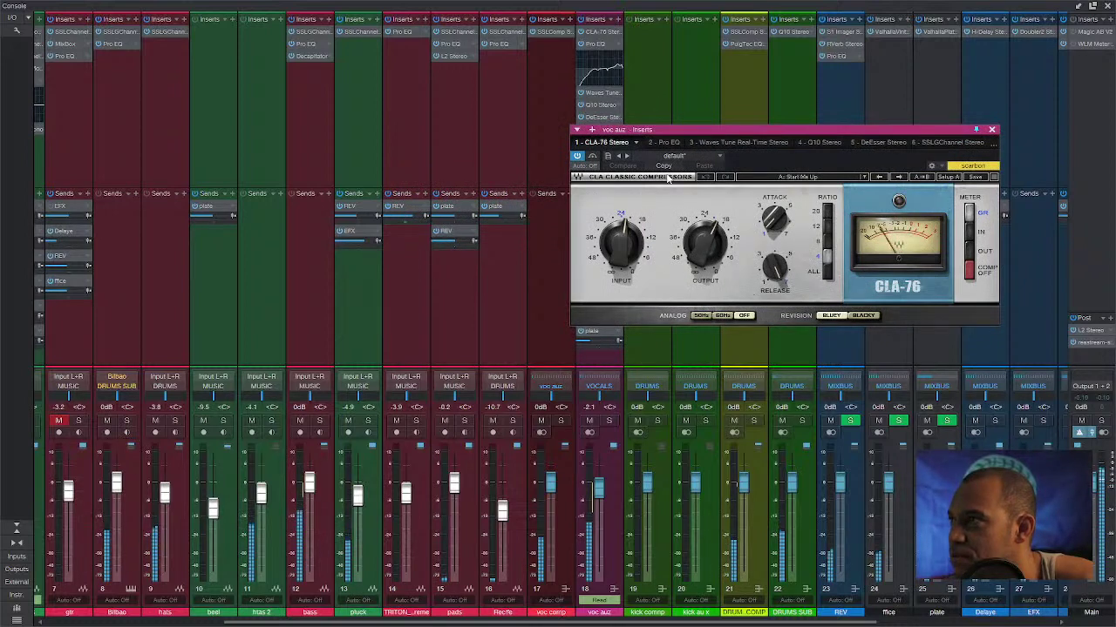
pyautogui.moveTo(621, 130); pyautogui.dragTo(690, 137)
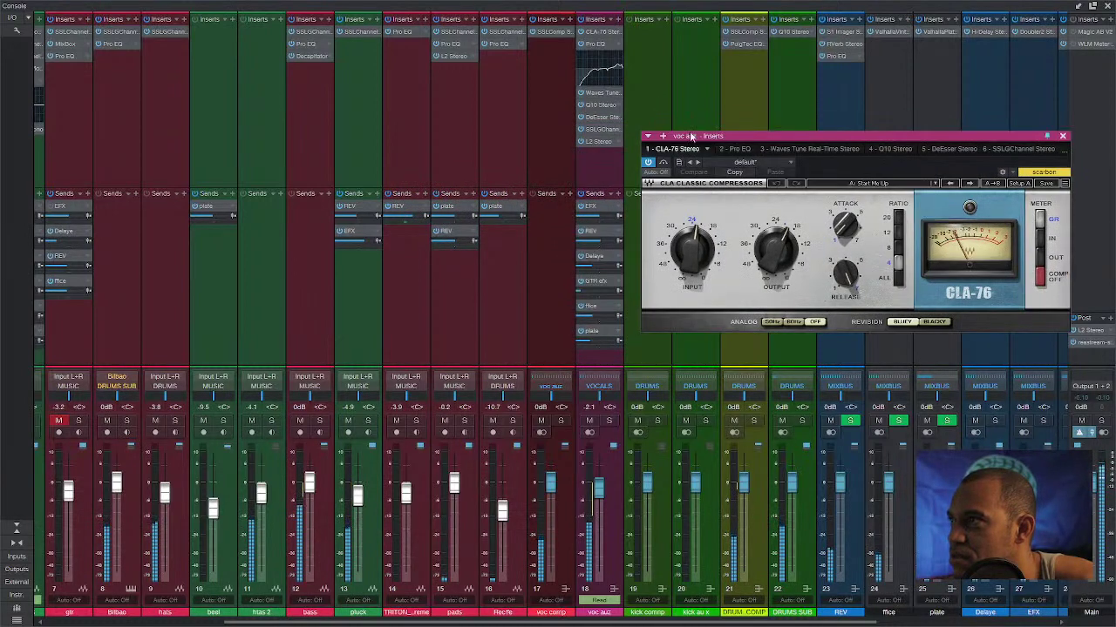
# Open the vocal bus's Q10 equalizer and SSLGChannel inserts and place their windows side by side.
pyautogui.click(597, 107)
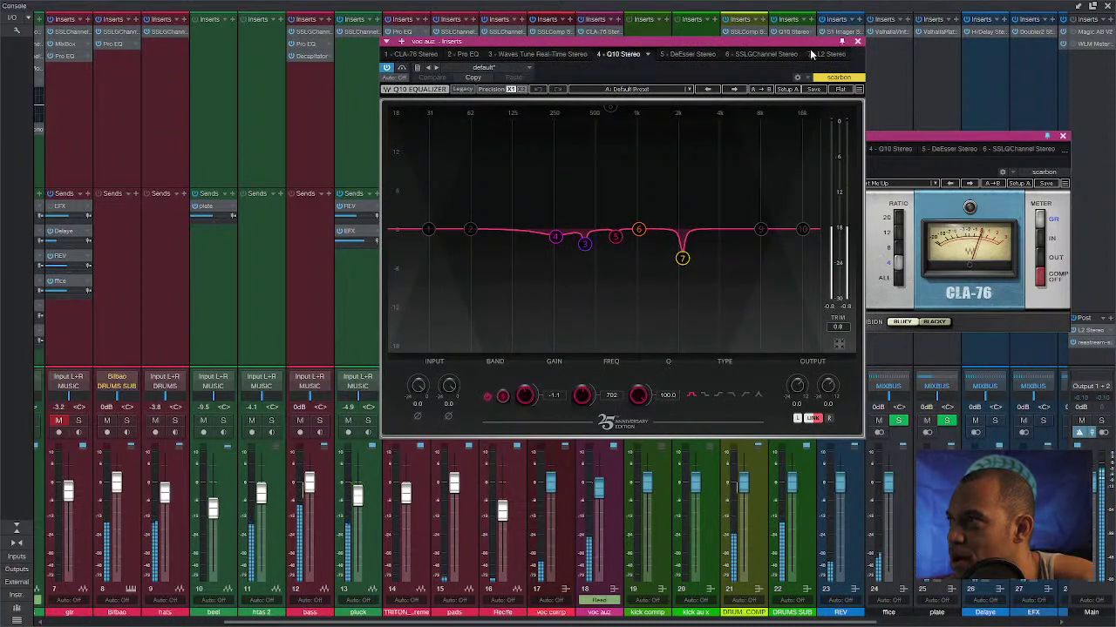
pyautogui.moveTo(811, 48); pyautogui.dragTo(516, 154)
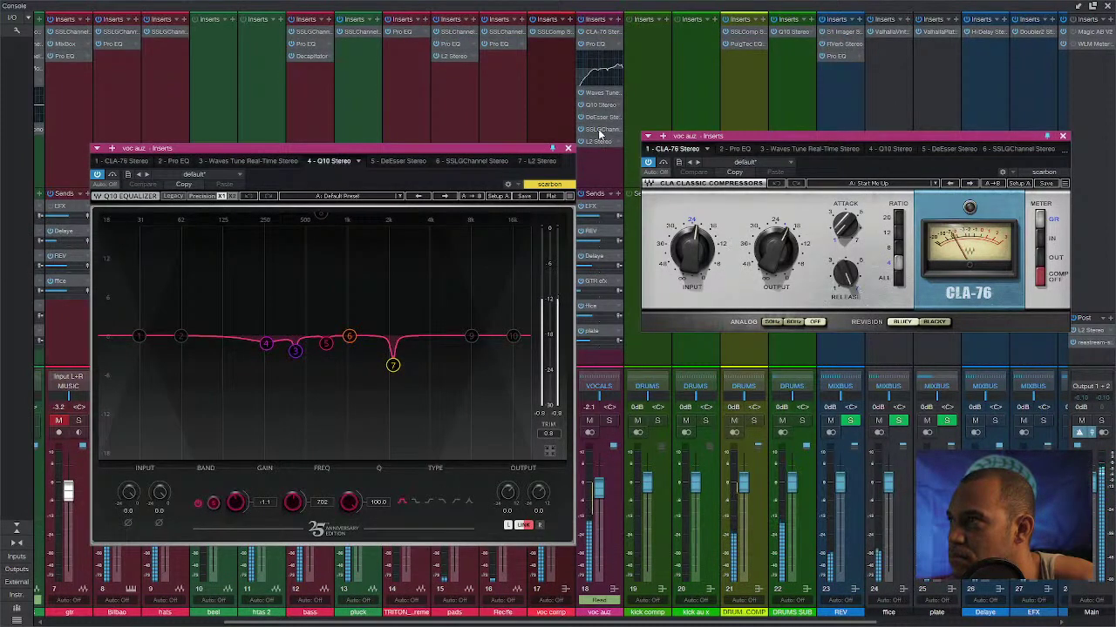
pyautogui.click(600, 129)
pyautogui.moveTo(661, 137); pyautogui.dragTo(788, 91)
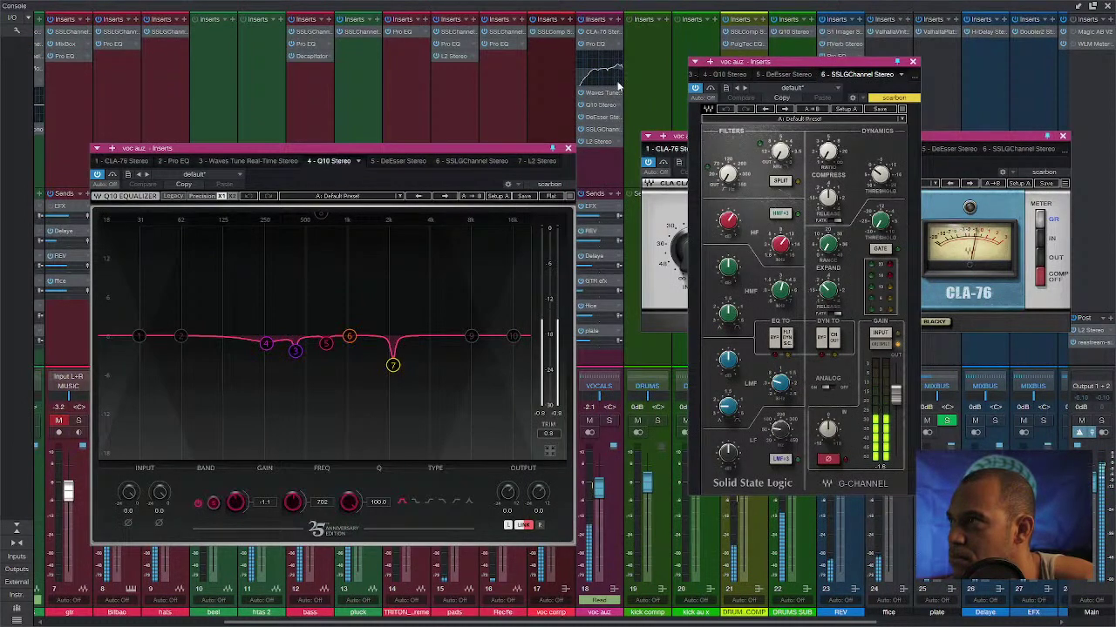
pyautogui.click(517, 152)
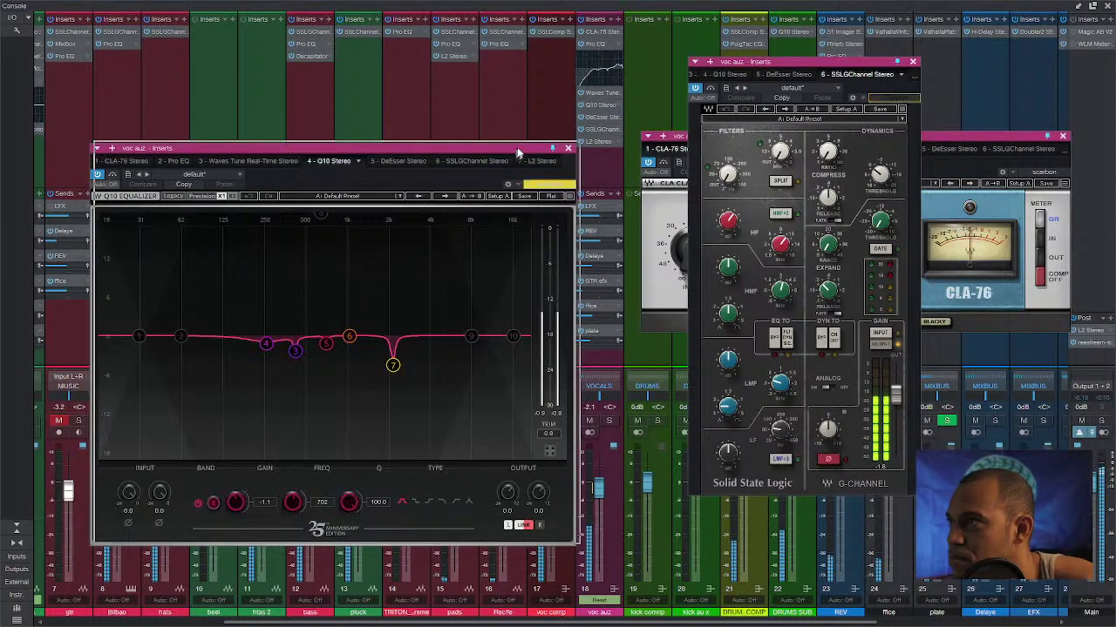
pyautogui.moveTo(516, 152); pyautogui.dragTo(539, 126)
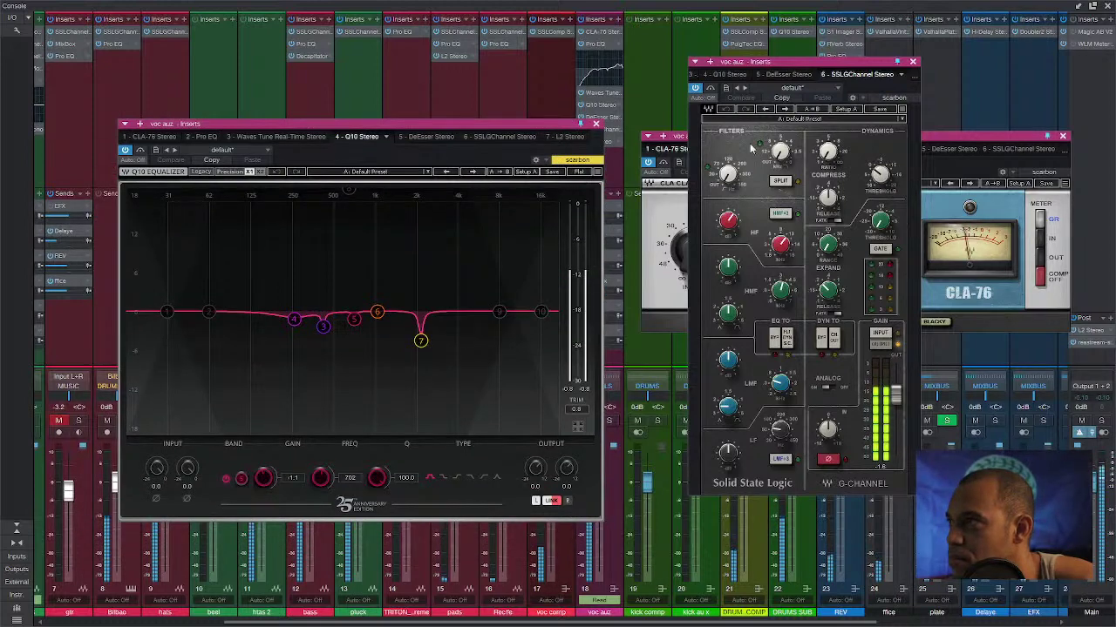
# Examine the vocal bus's CLA-76 and SSLGChannel settings alternately with the Q10 equalizer kept in view.
pyautogui.click(949, 135)
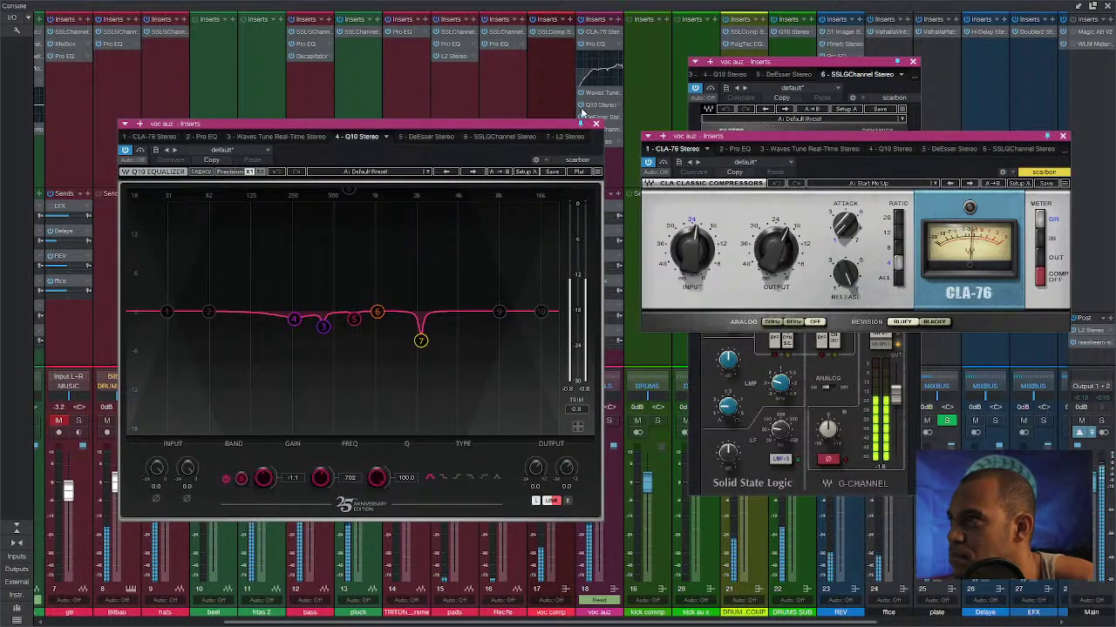
pyautogui.moveTo(582, 123); pyautogui.dragTo(555, 120)
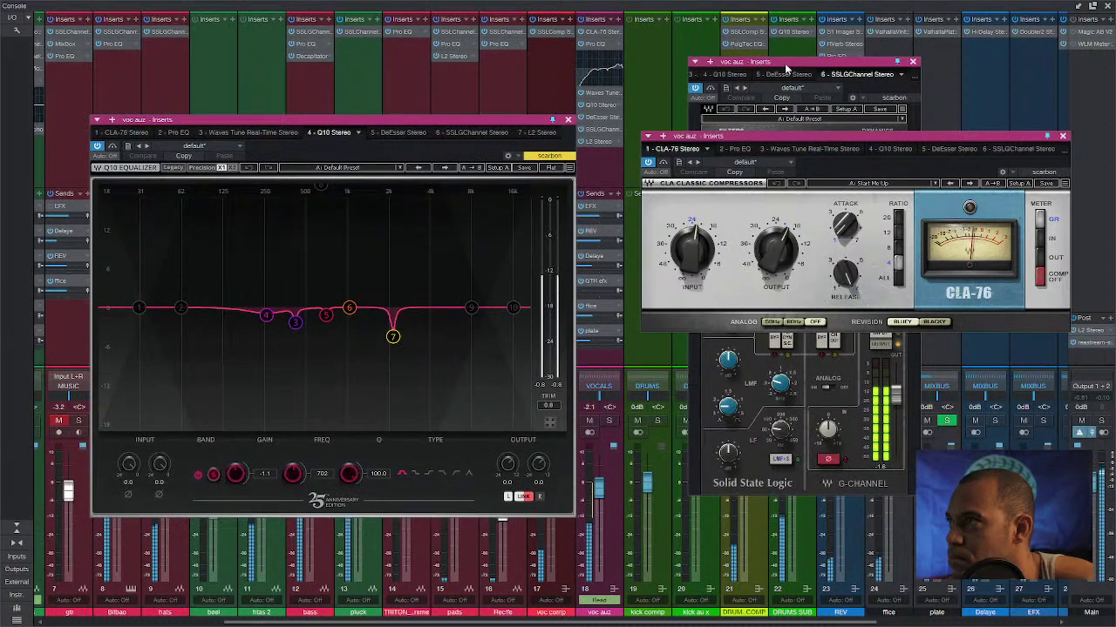
pyautogui.click(784, 63)
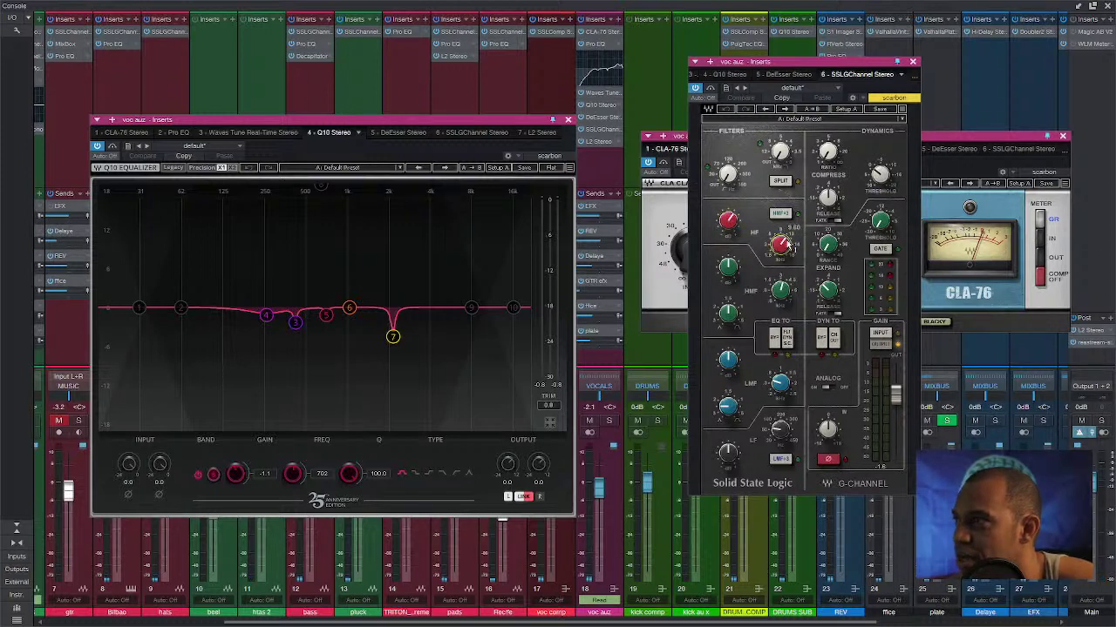
pyautogui.click(961, 138)
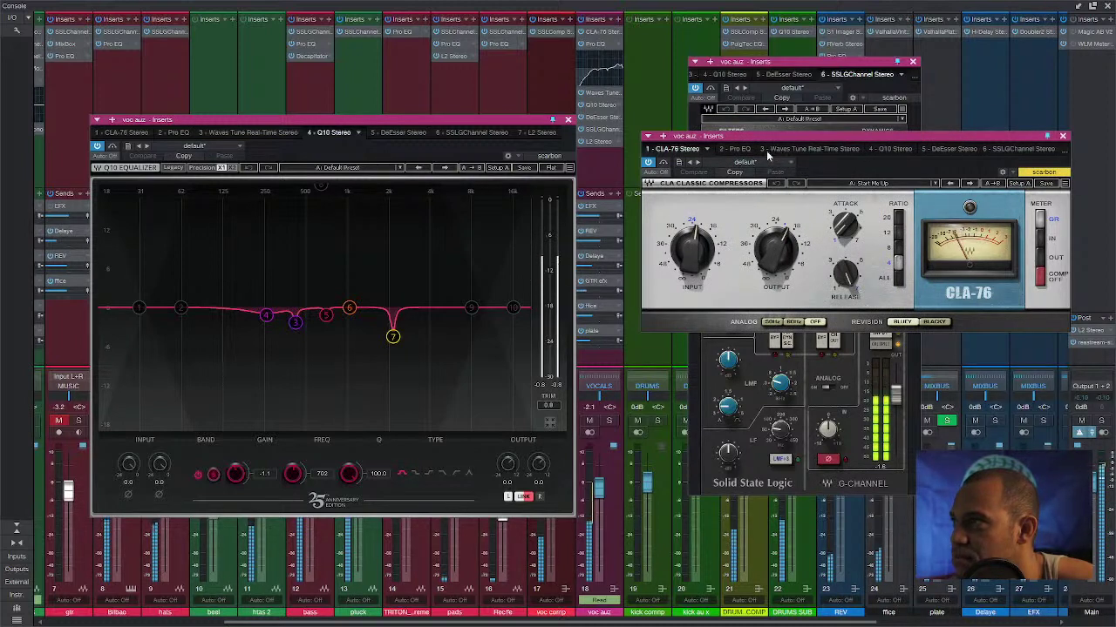
# Inspect the vocal bus's Pro EQ curve, close its window, and reposition the Q10 equalizer window.
pyautogui.click(593, 45)
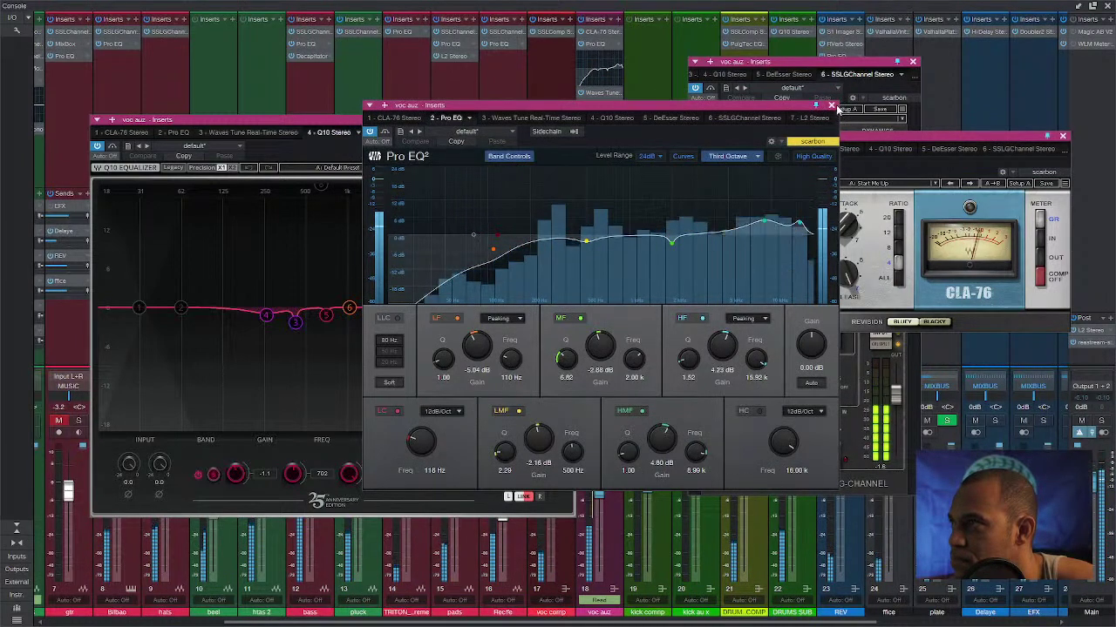
pyautogui.click(830, 105)
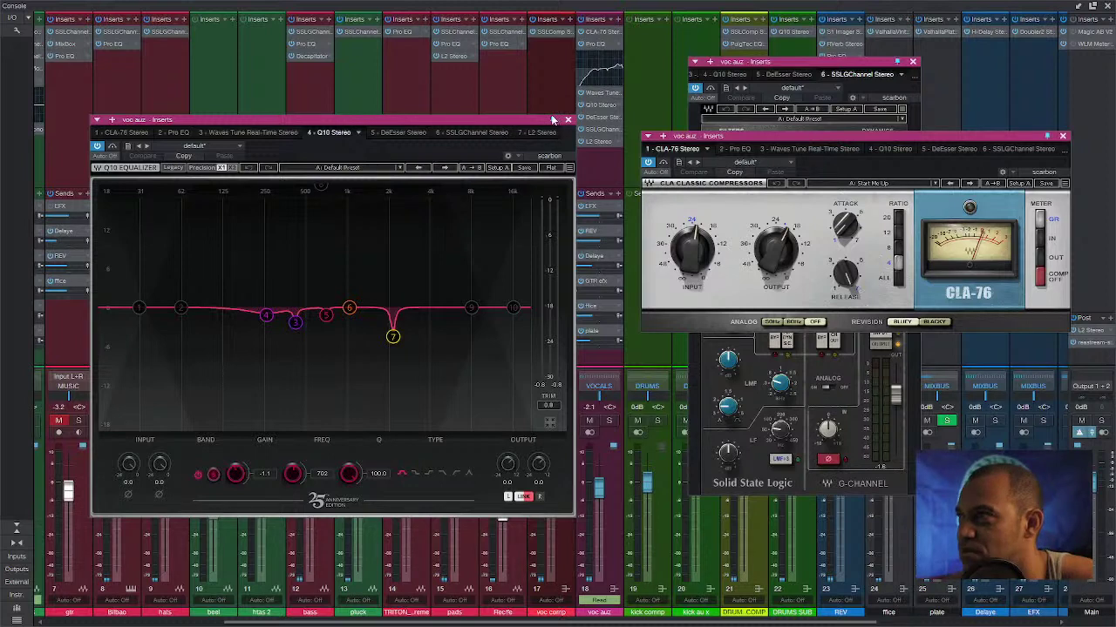
pyautogui.moveTo(528, 125); pyautogui.dragTo(588, 116)
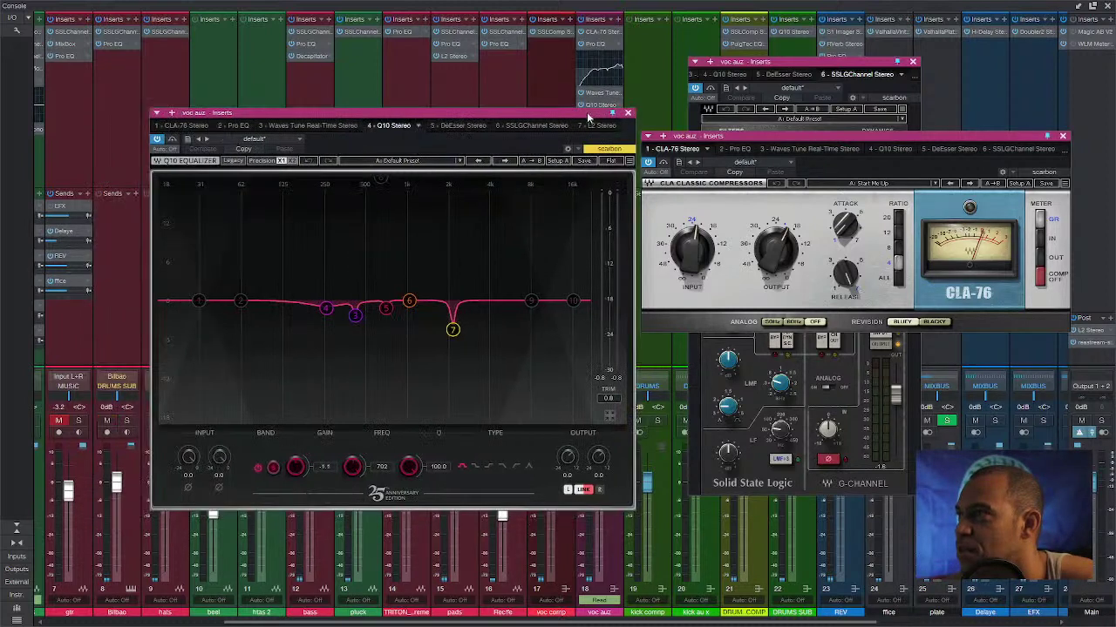
# Return to the arrangement, unmute and select the ad-lib track (track 6), and play the song from about bar 7.
pyautogui.click(1109, 7)
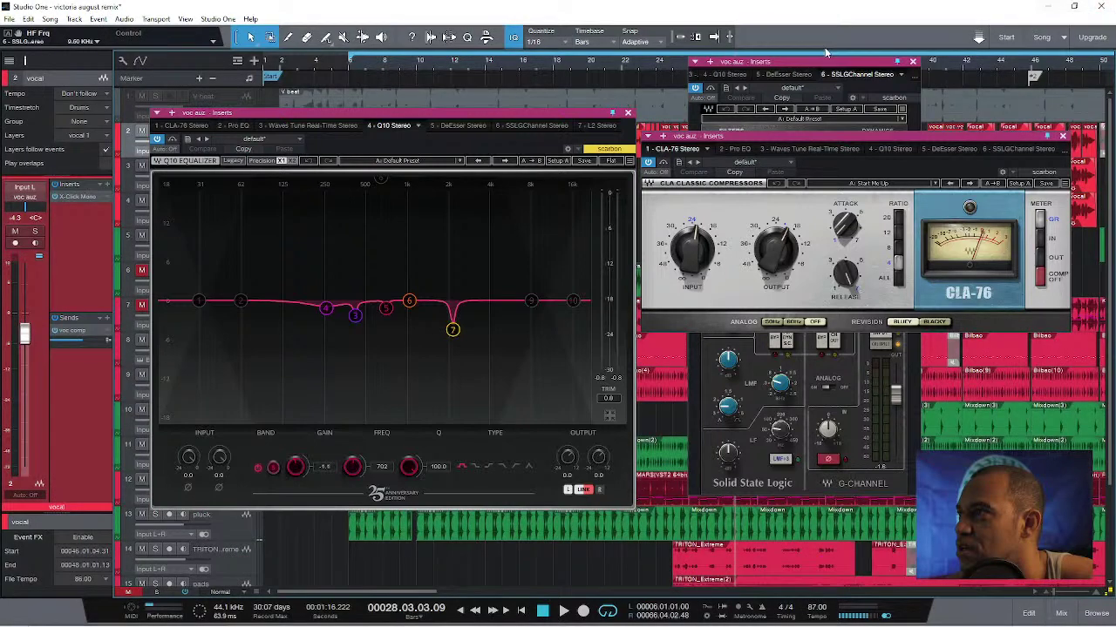
pyautogui.moveTo(493, 119); pyautogui.dragTo(881, 150)
pyautogui.click(398, 66)
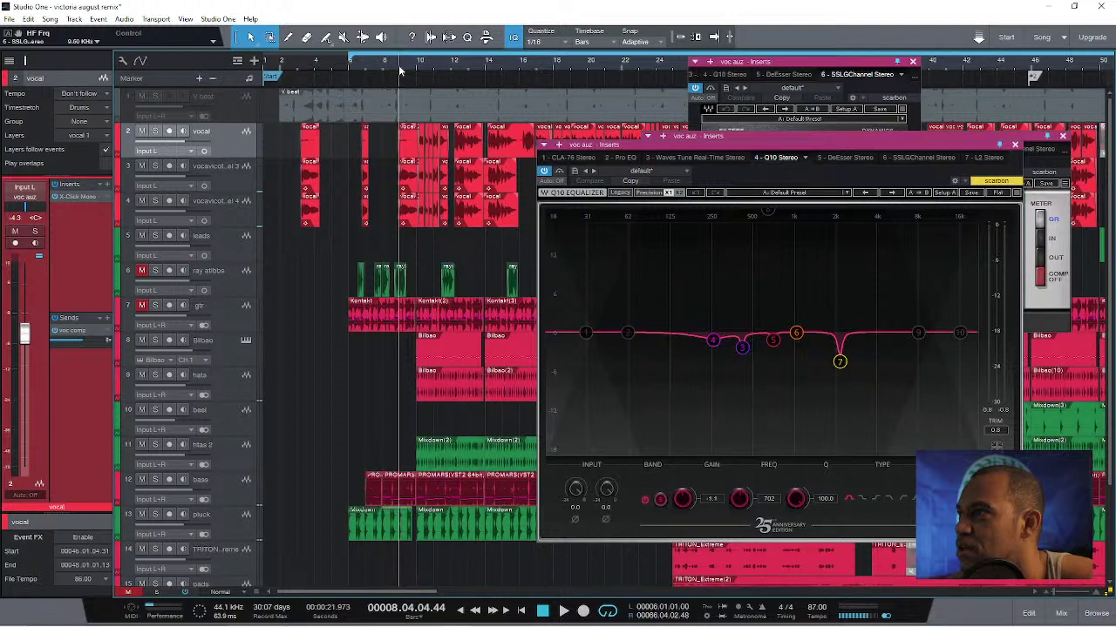
pyautogui.press('space')
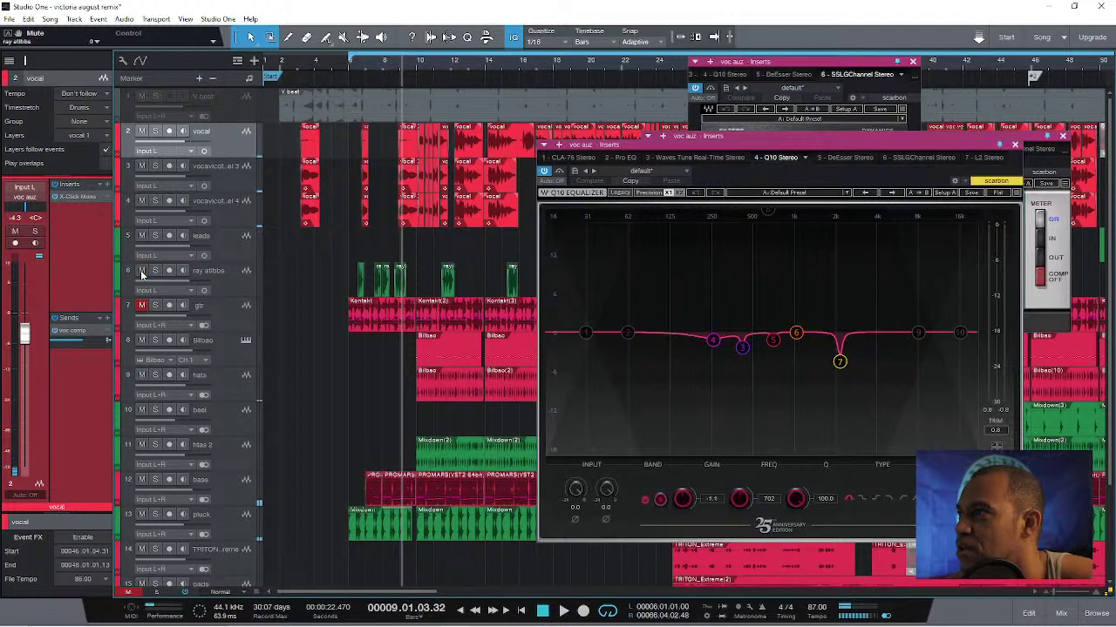
pyautogui.click(231, 278)
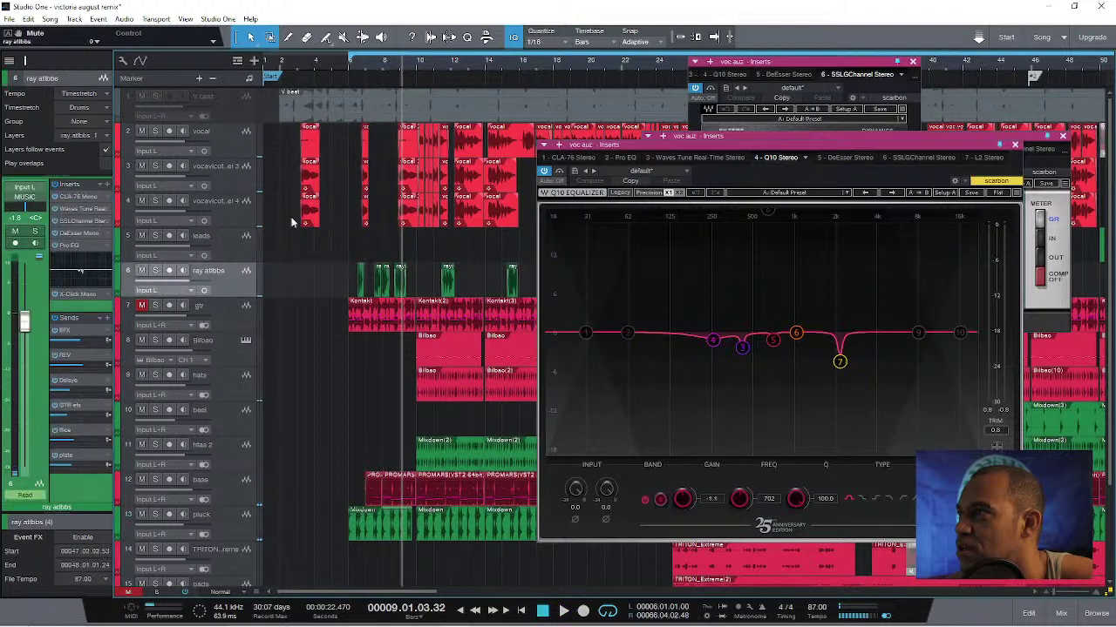
pyautogui.click(365, 69)
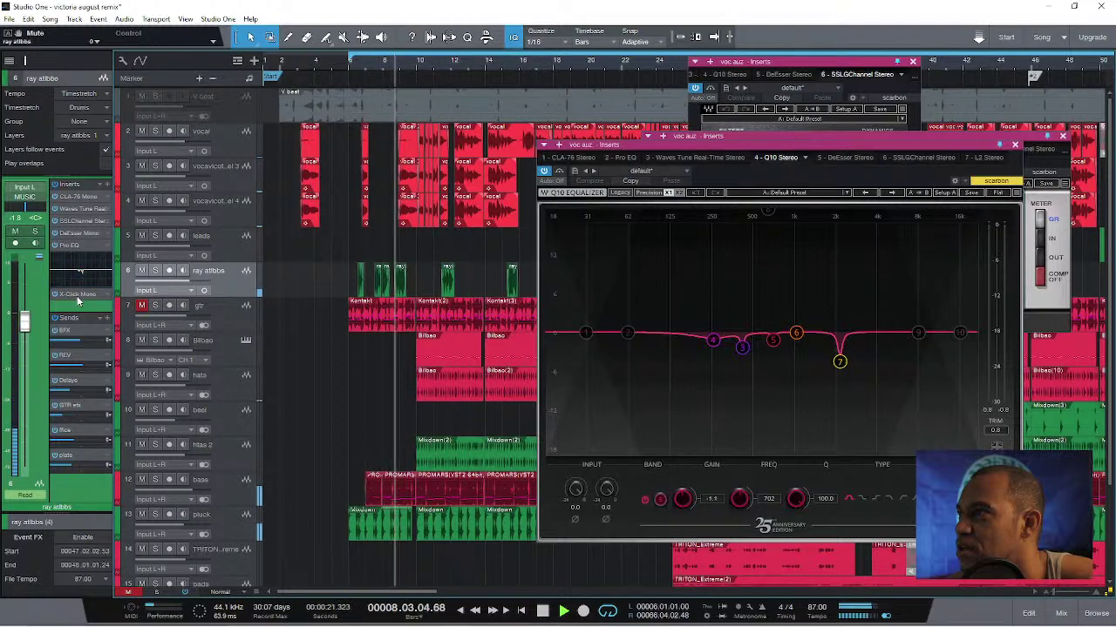
# Examine the CLA-76 compressor and SSLChannel settings on the ad-lib track, and close their plug-in window.
pyautogui.doubleClick(81, 198)
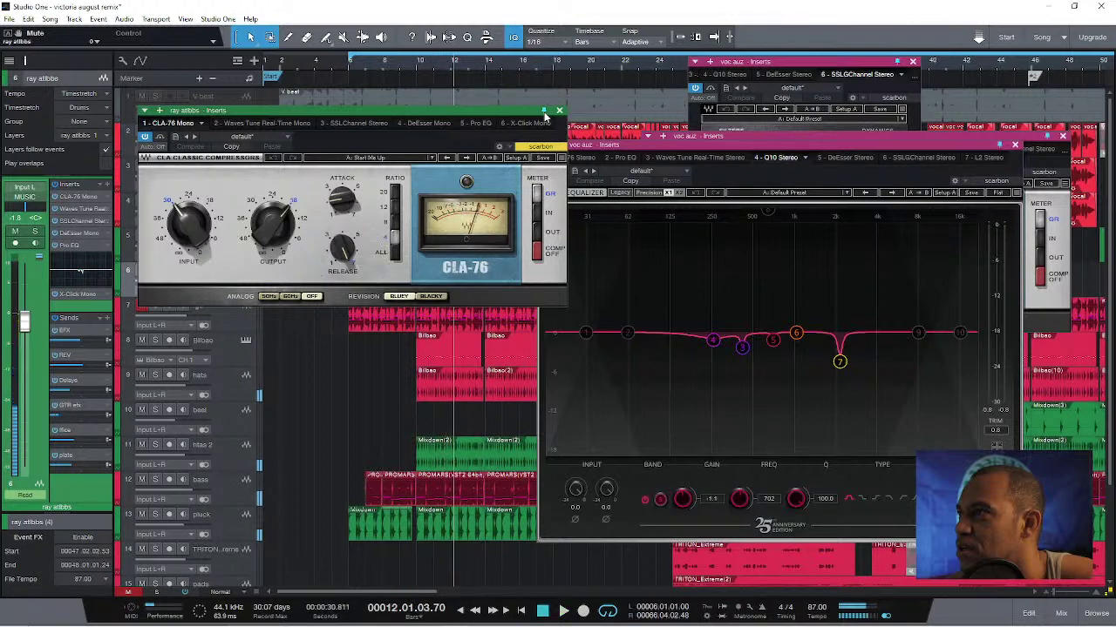
pyautogui.click(85, 222)
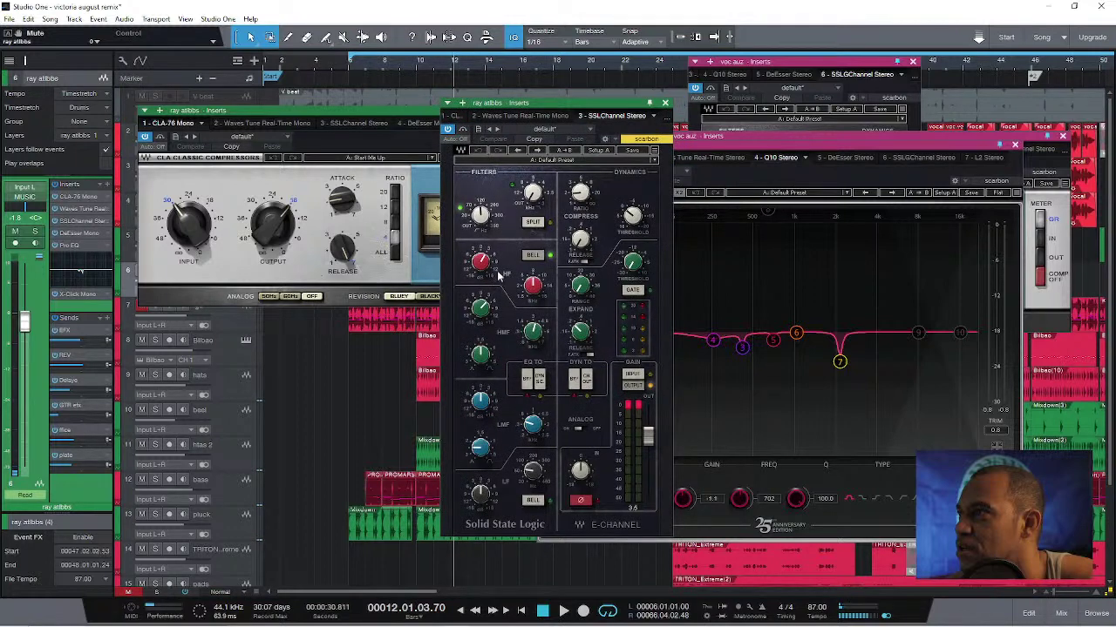
pyautogui.moveTo(482, 262); pyautogui.dragTo(481, 260)
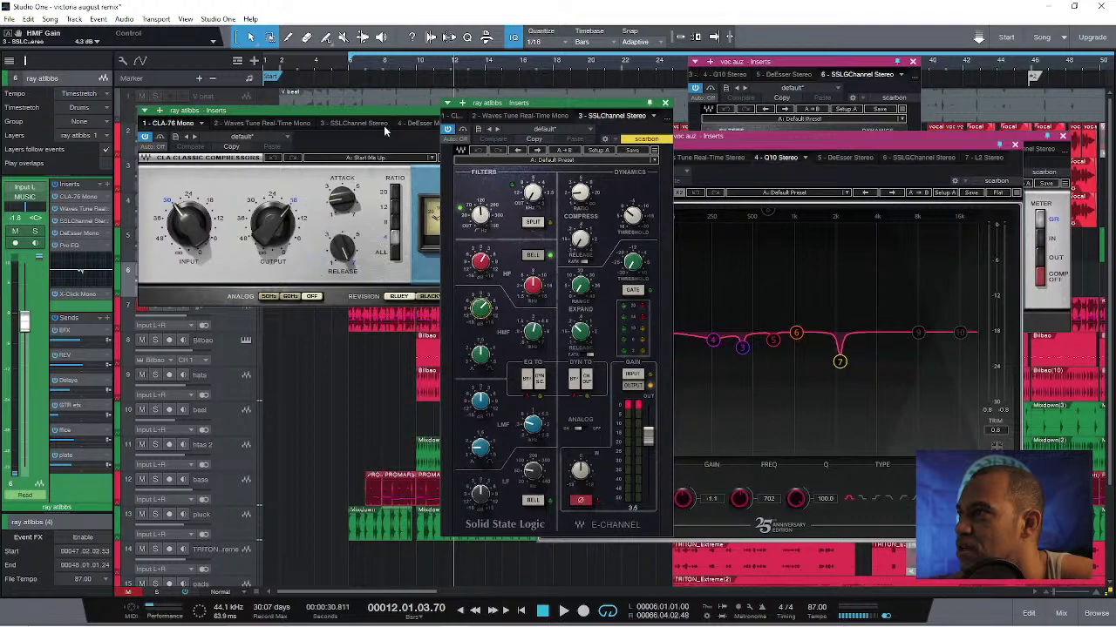
pyautogui.click(380, 122)
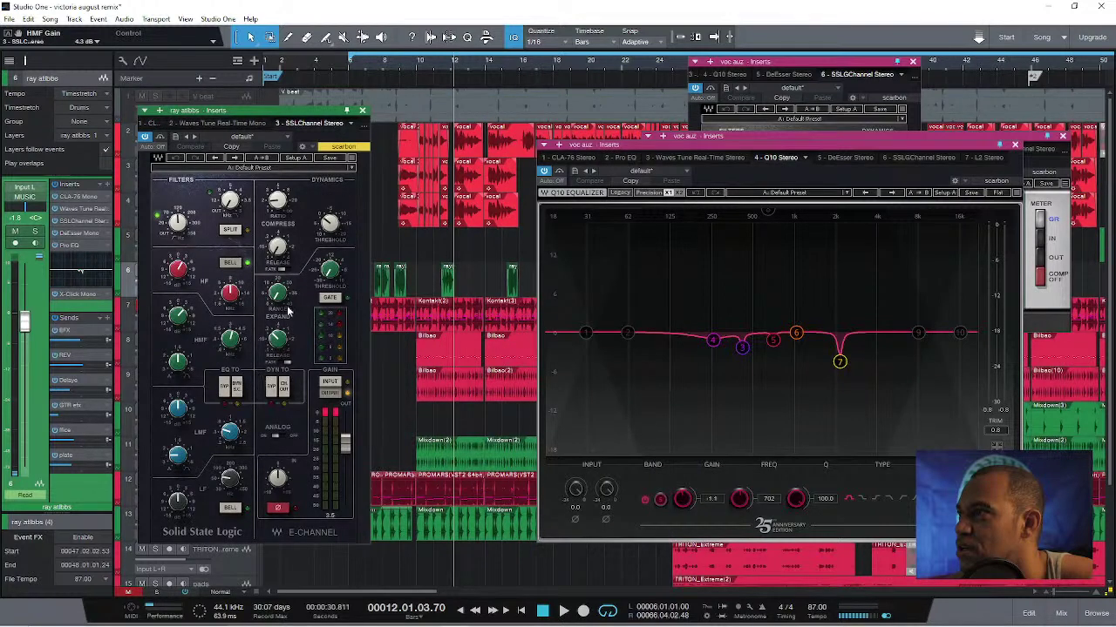
pyautogui.click(362, 111)
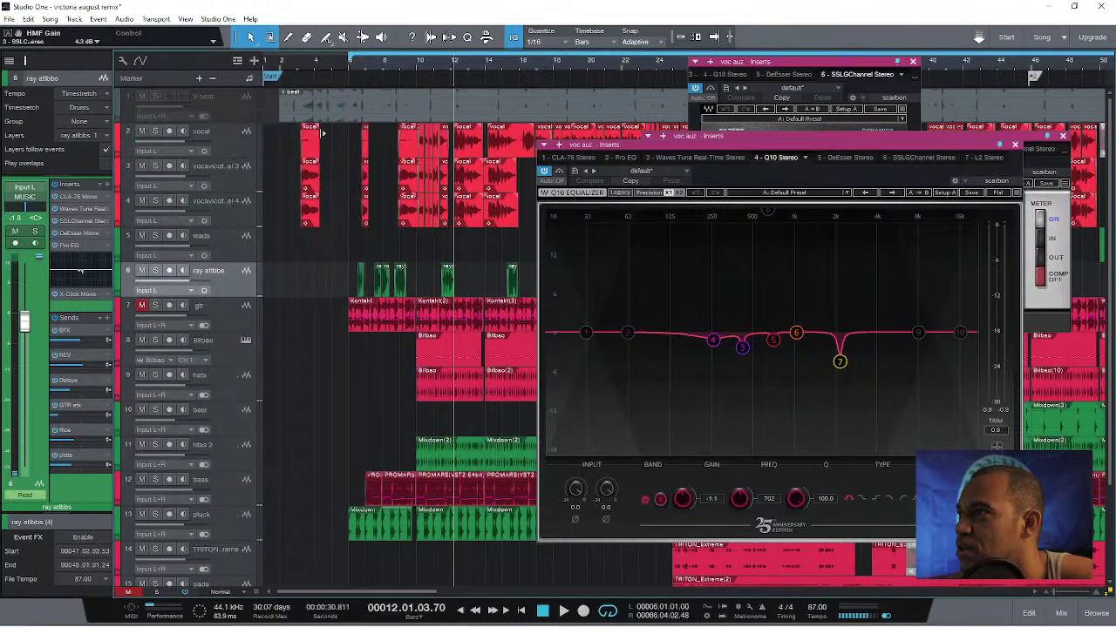
pyautogui.click(78, 225)
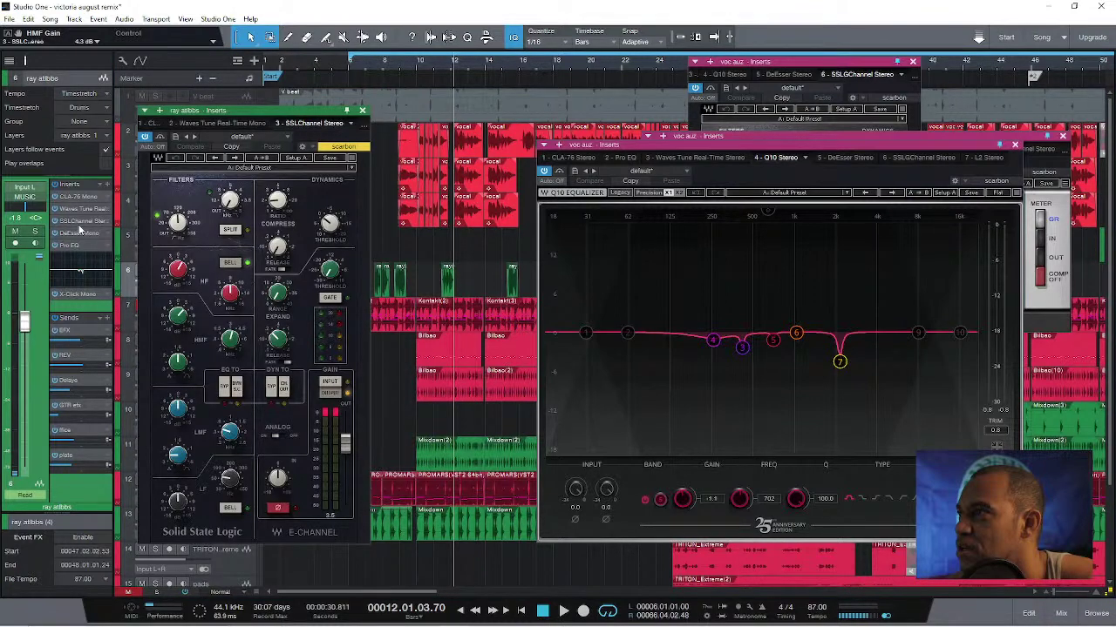
pyautogui.click(361, 111)
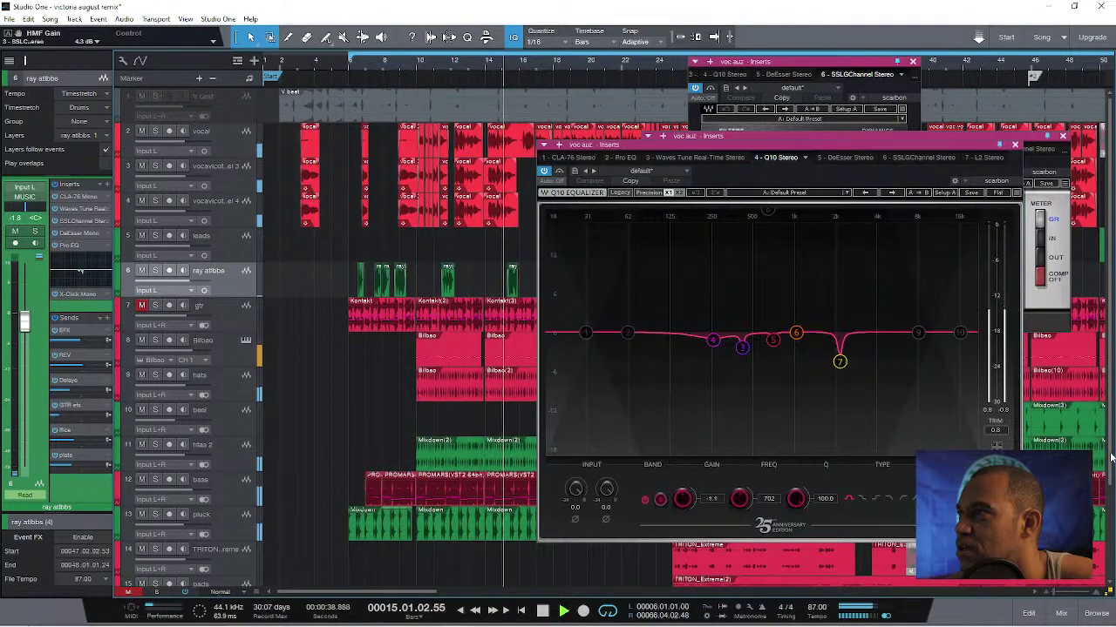
# Show the effects and group buses in the mixer console and close the vocal bus's Q10 equalizer window.
pyautogui.scroll(-3, 1111, 567)
pyautogui.scroll(3, 1111, 566)
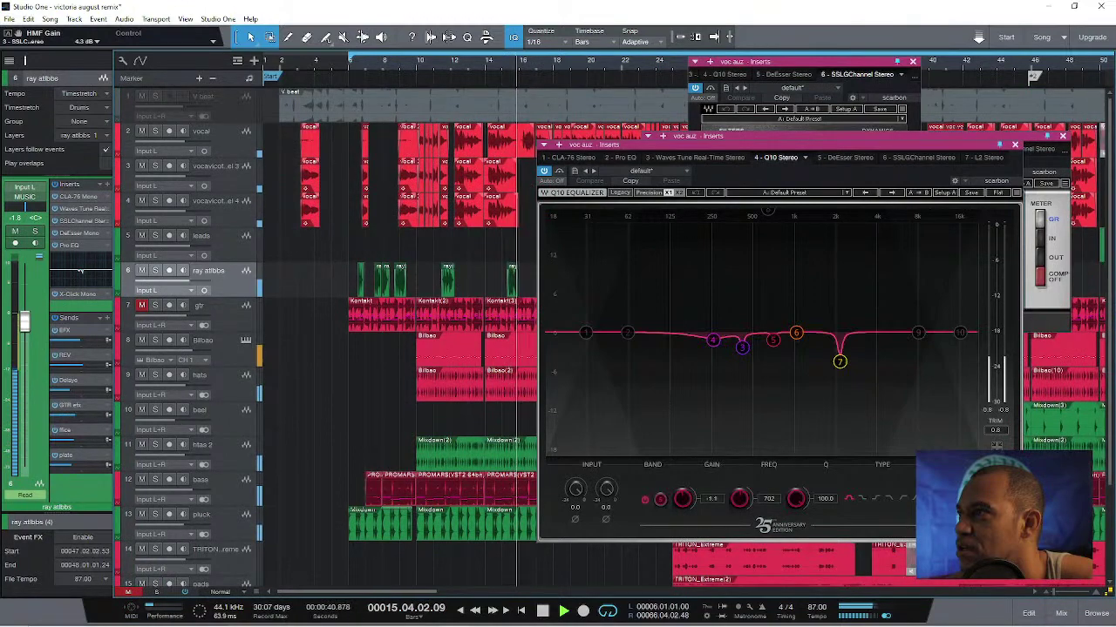
pyautogui.click(1061, 613)
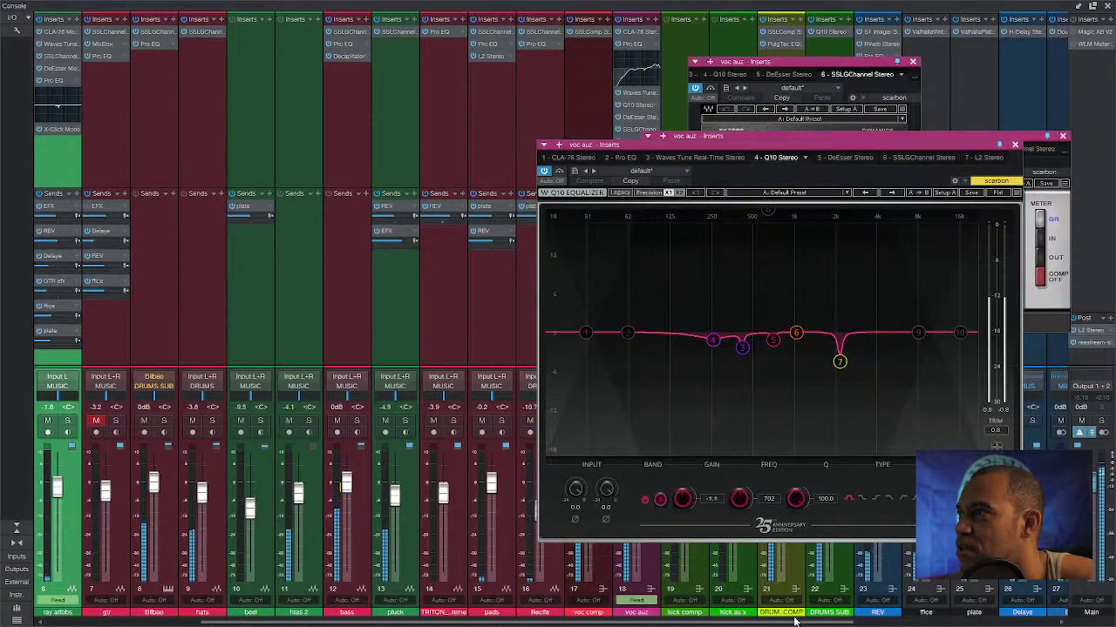
pyautogui.hscroll(5, 1061, 616)
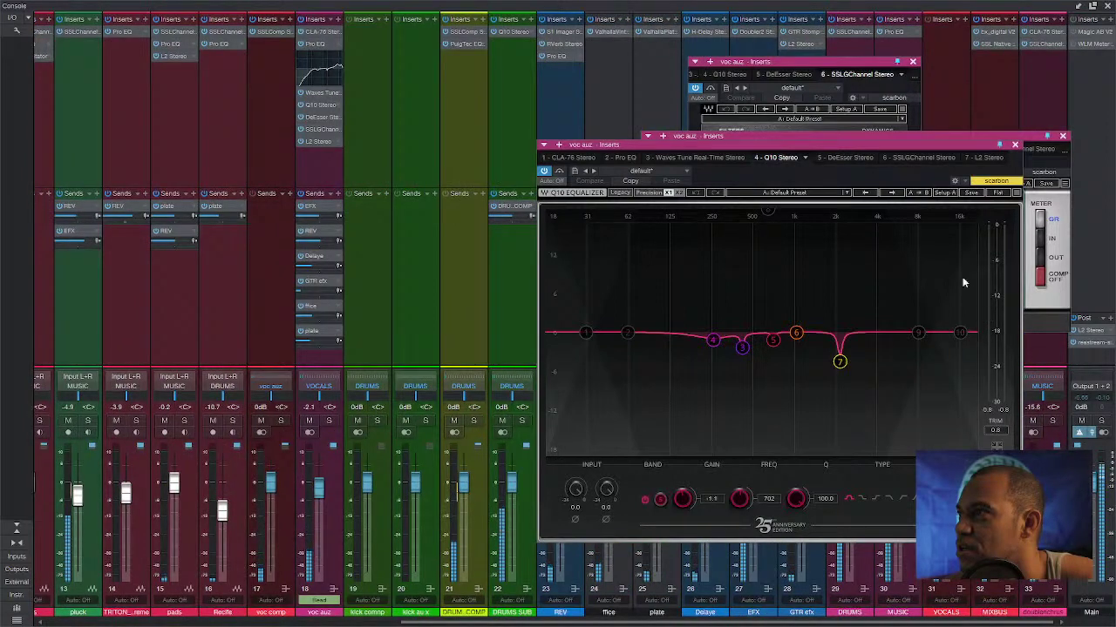
pyautogui.click(1014, 144)
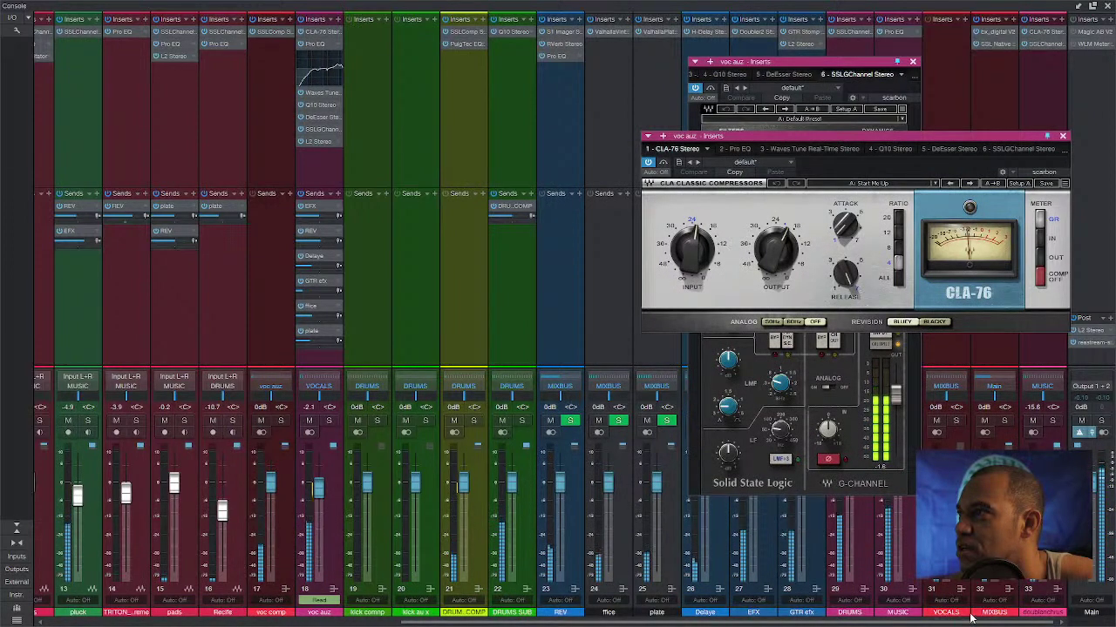
# Return to the arrangement, open the ad-lib track's SSLChannel plug-in, and play the song from about bar 22.
pyautogui.click(1105, 6)
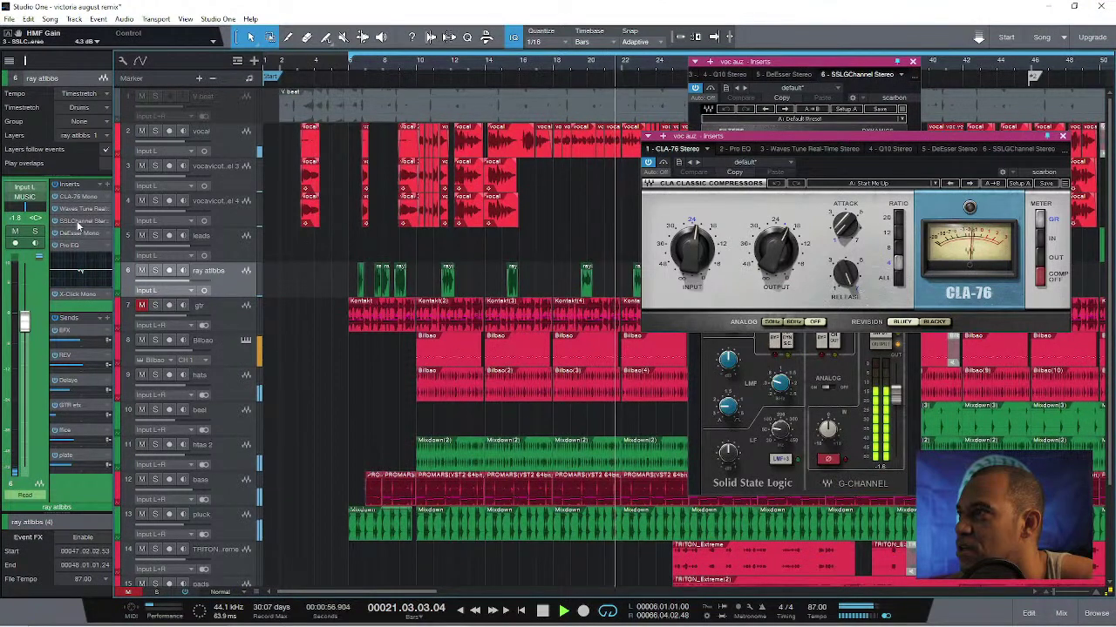
pyautogui.click(77, 221)
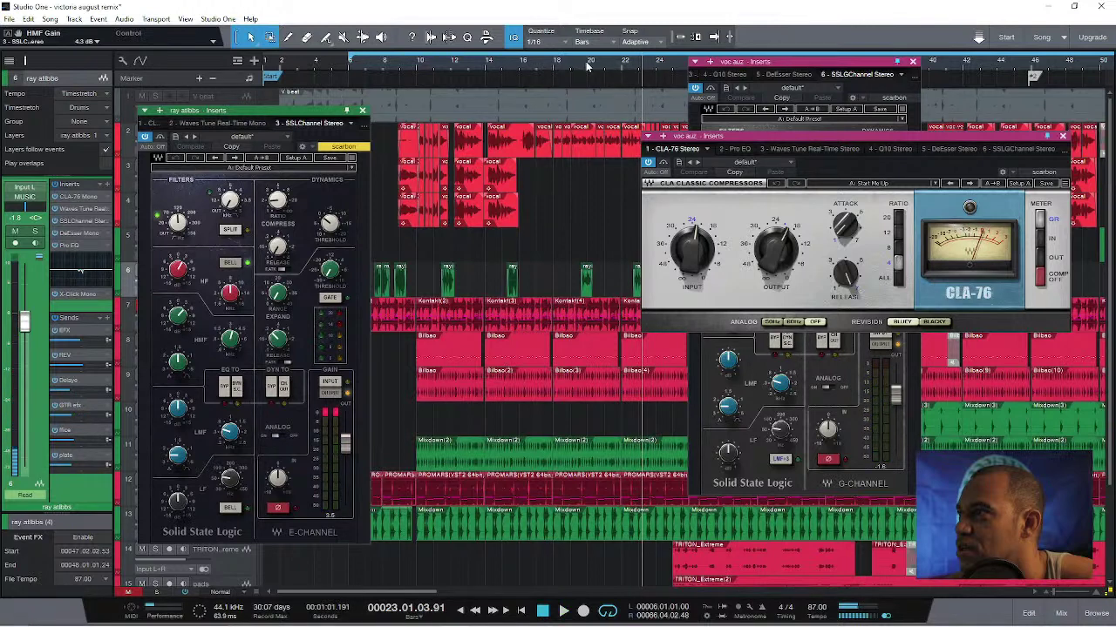
pyautogui.click(635, 65)
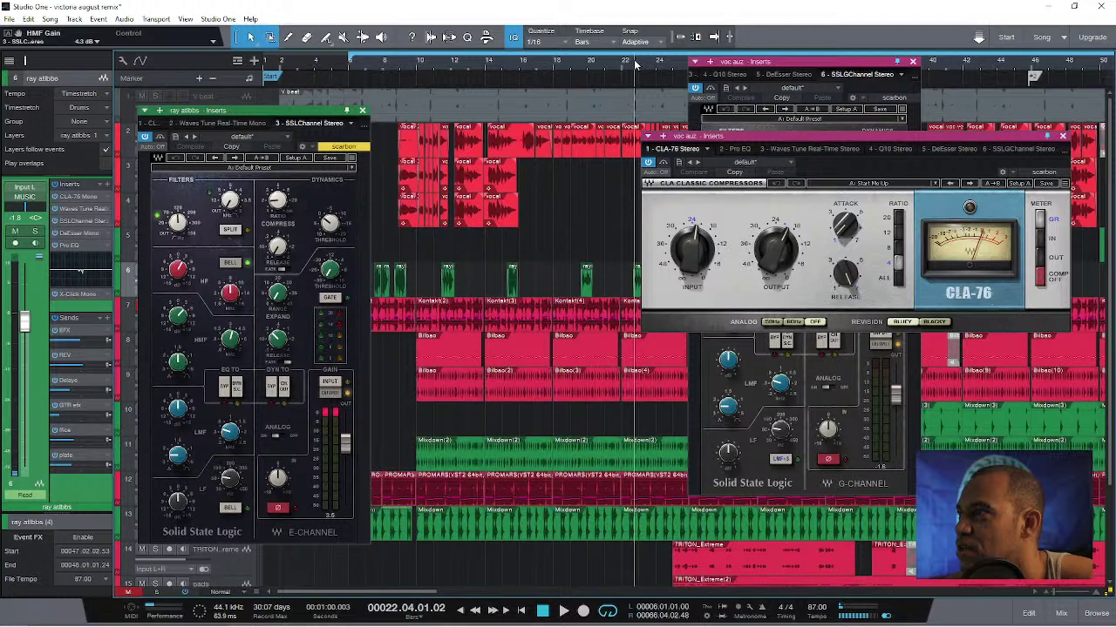
pyautogui.press('space')
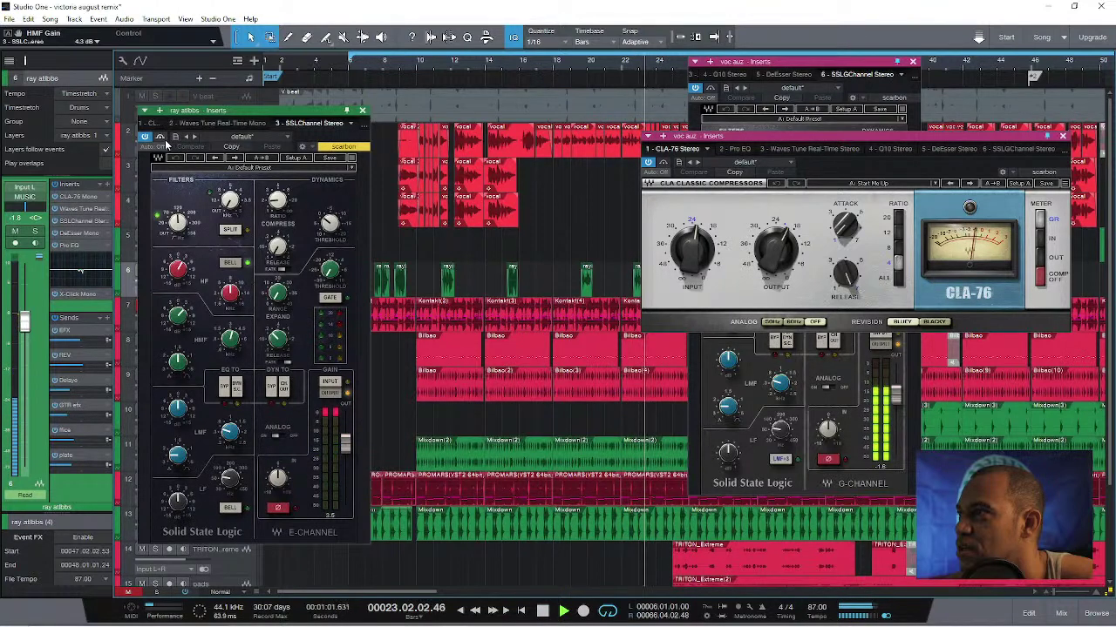
# Play from about bar 8, compare the ad-lib track with SSLChannel bypassed and active, and close the plug-in window.
pyautogui.click(362, 69)
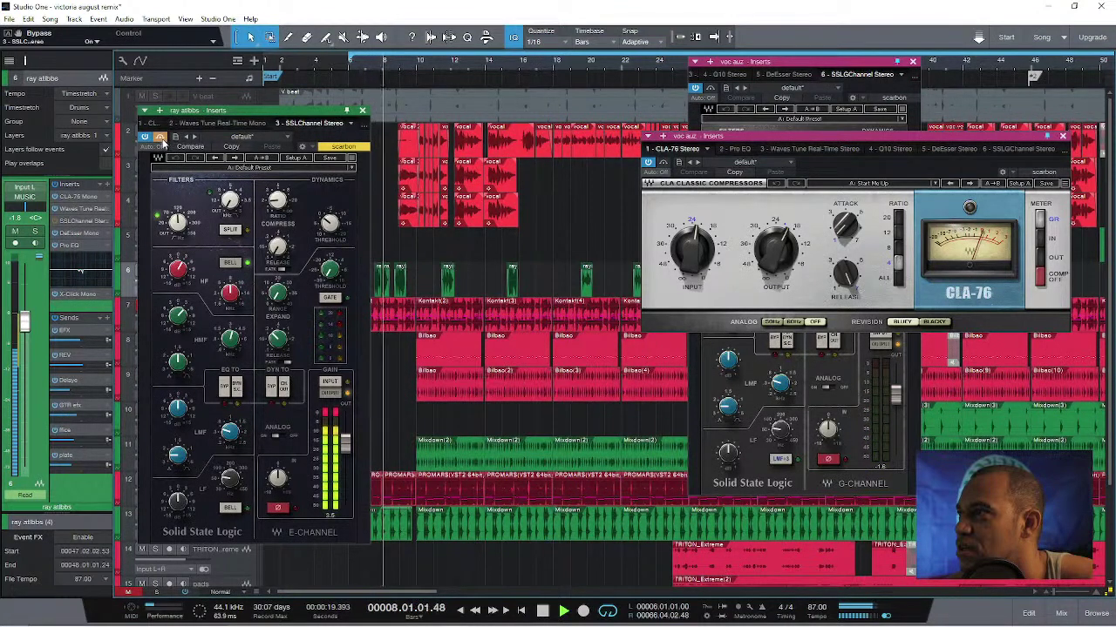
pyautogui.click(161, 139)
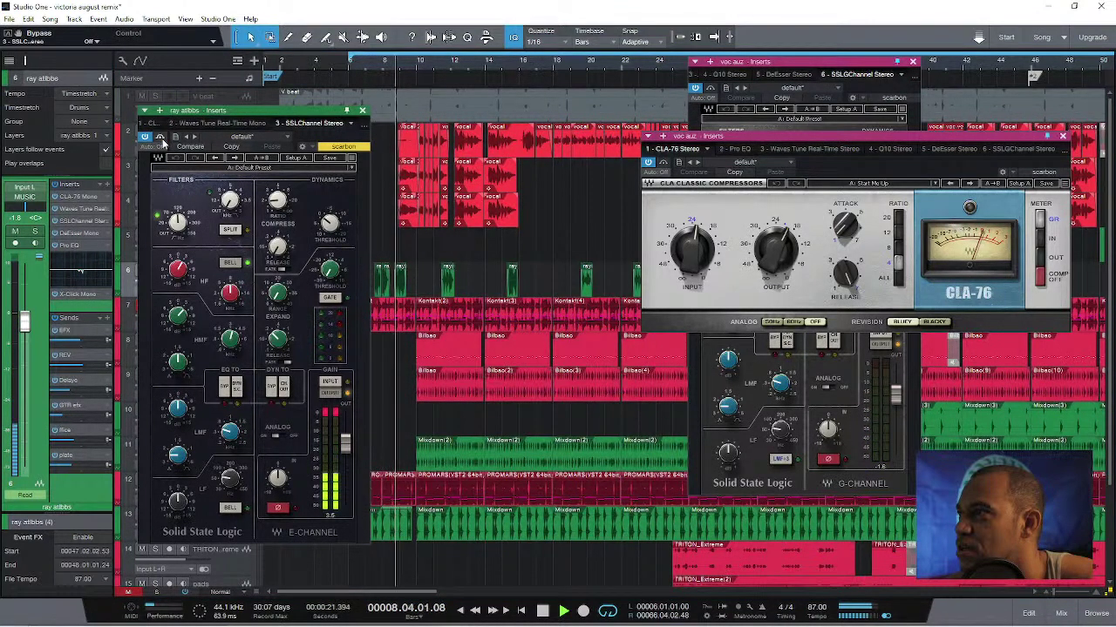
pyautogui.click(361, 111)
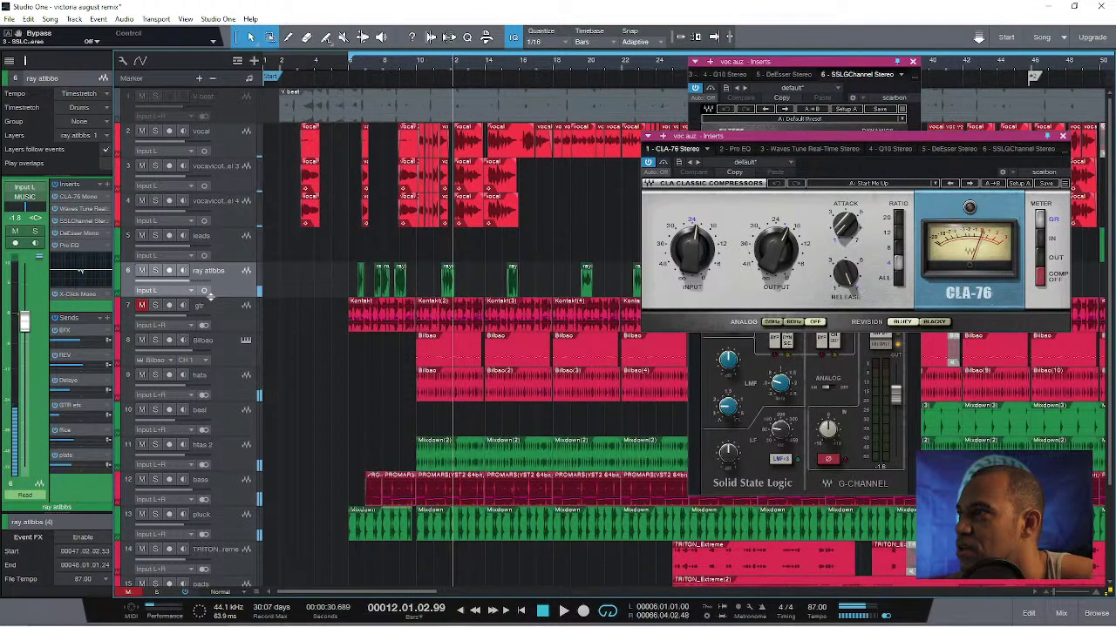
# Solo the ad-lib track, place the playhead at about bar 8, and show the mixer console.
pyautogui.click(155, 270)
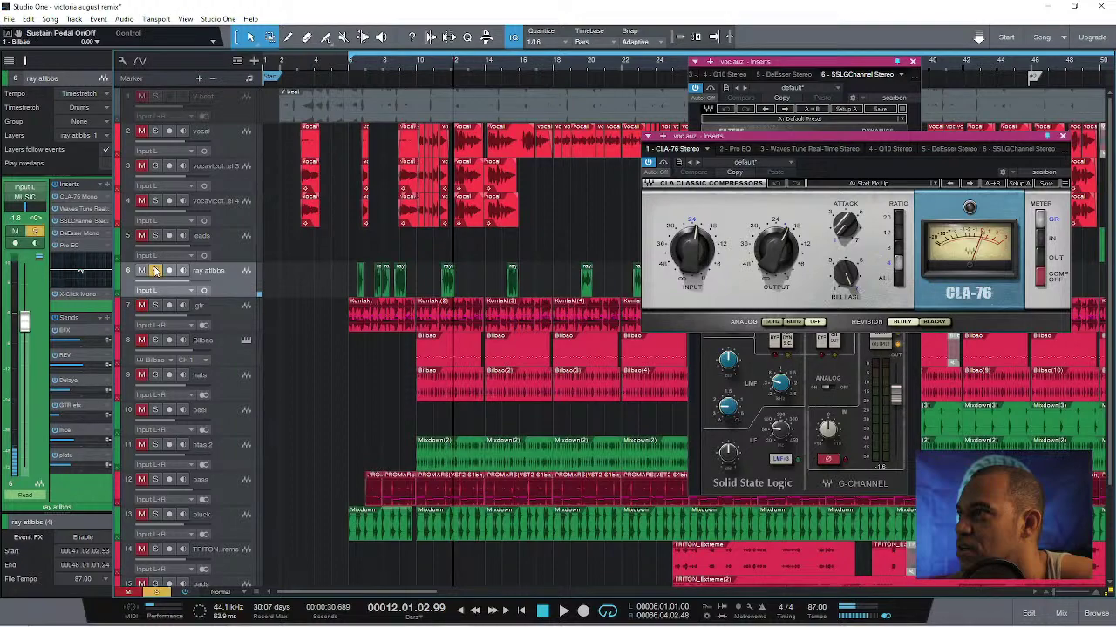
pyautogui.click(383, 65)
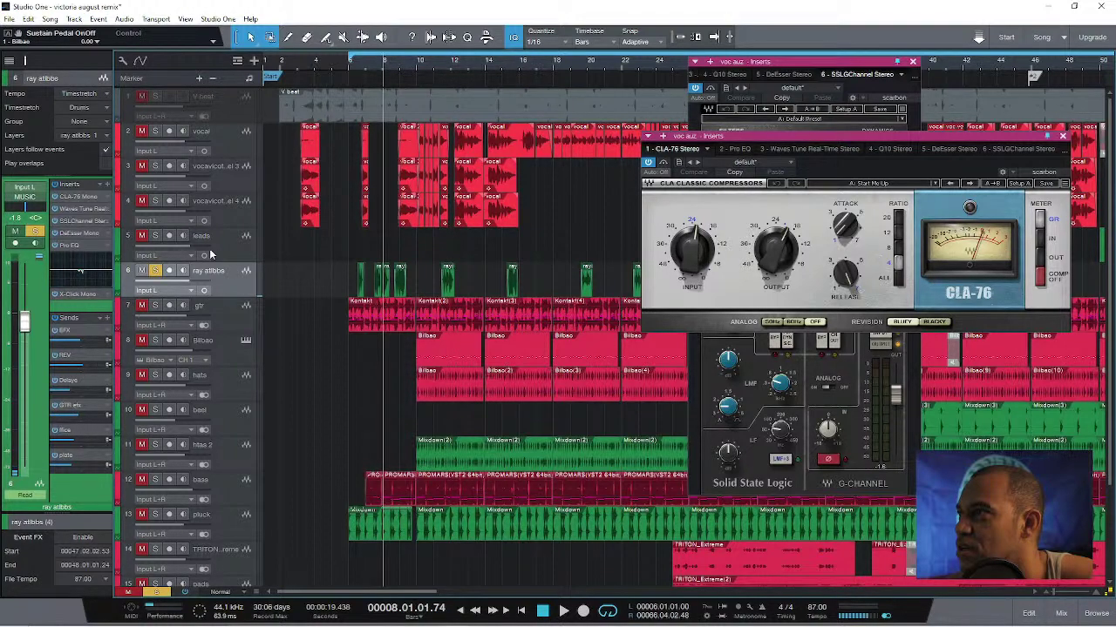
pyautogui.click(1061, 613)
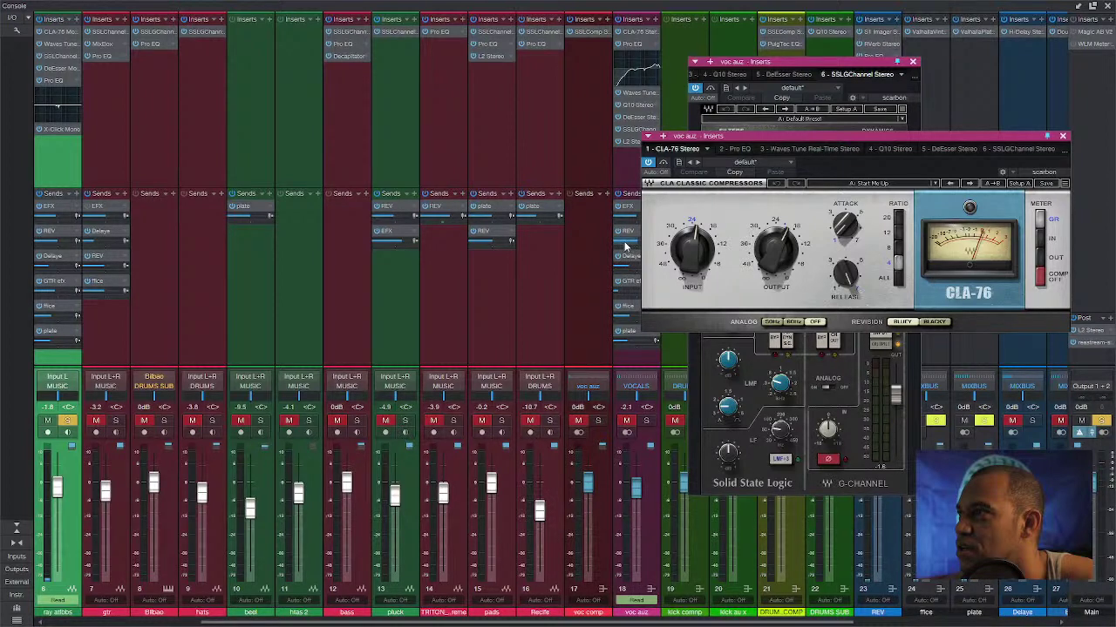
# Inspect the REV bus's S1 Imager and RVerb settings through the vocal bus send, and close their window.
pyautogui.moveTo(624, 249)
pyautogui.click(627, 233)
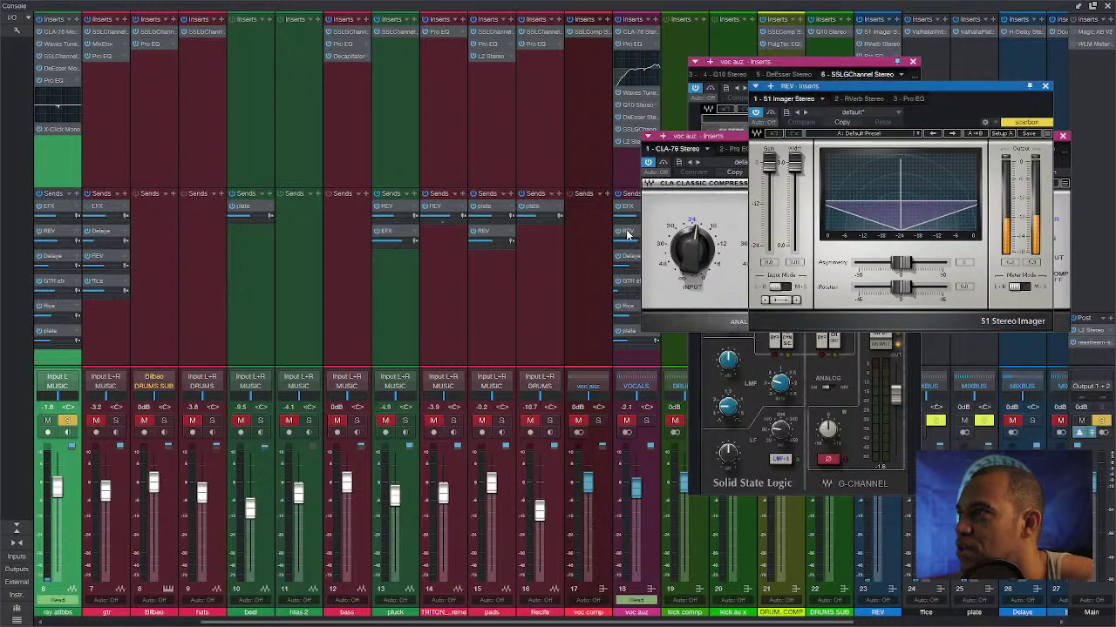
pyautogui.click(858, 102)
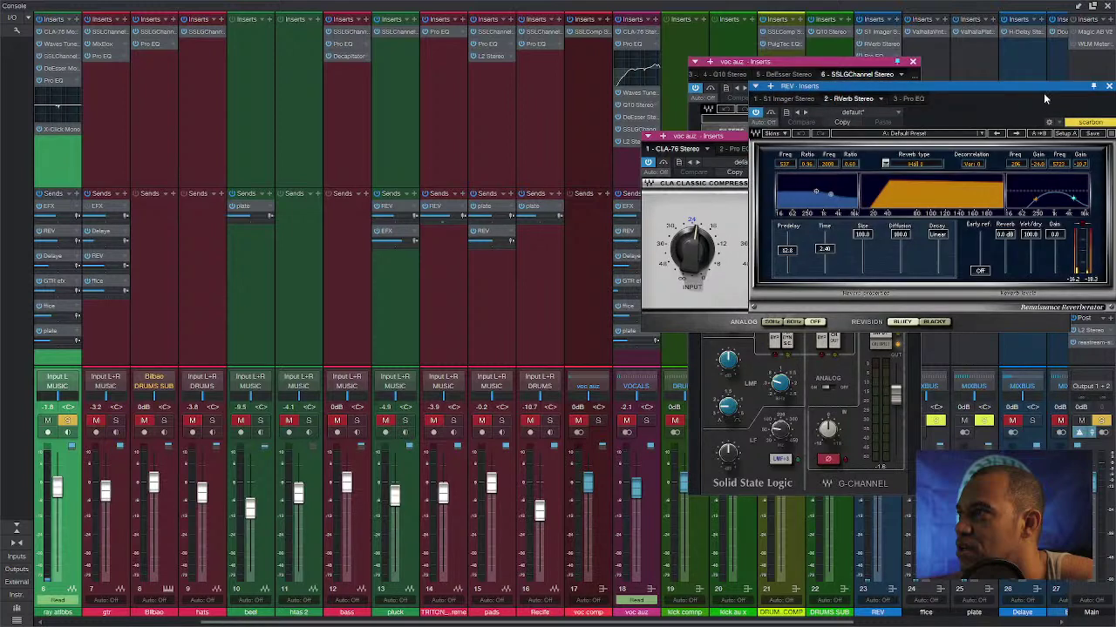
pyautogui.click(1109, 87)
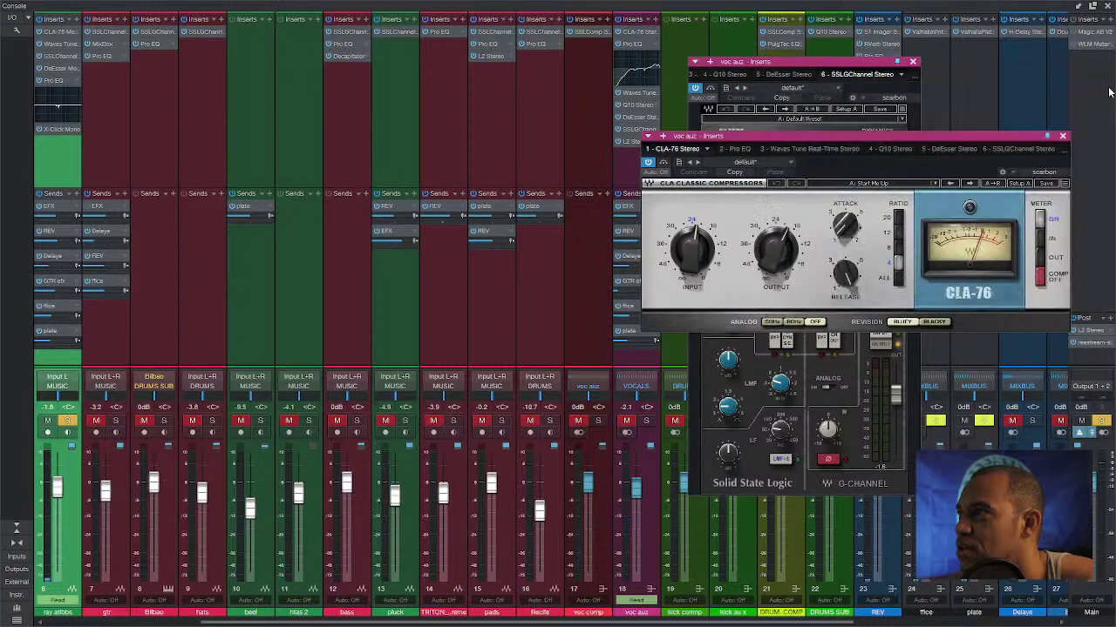
# Inspect the ValhallaVintageVerb settings behind the vocal bus's fifth send, close the plug-in, and return to the arrangement.
pyautogui.click(627, 314)
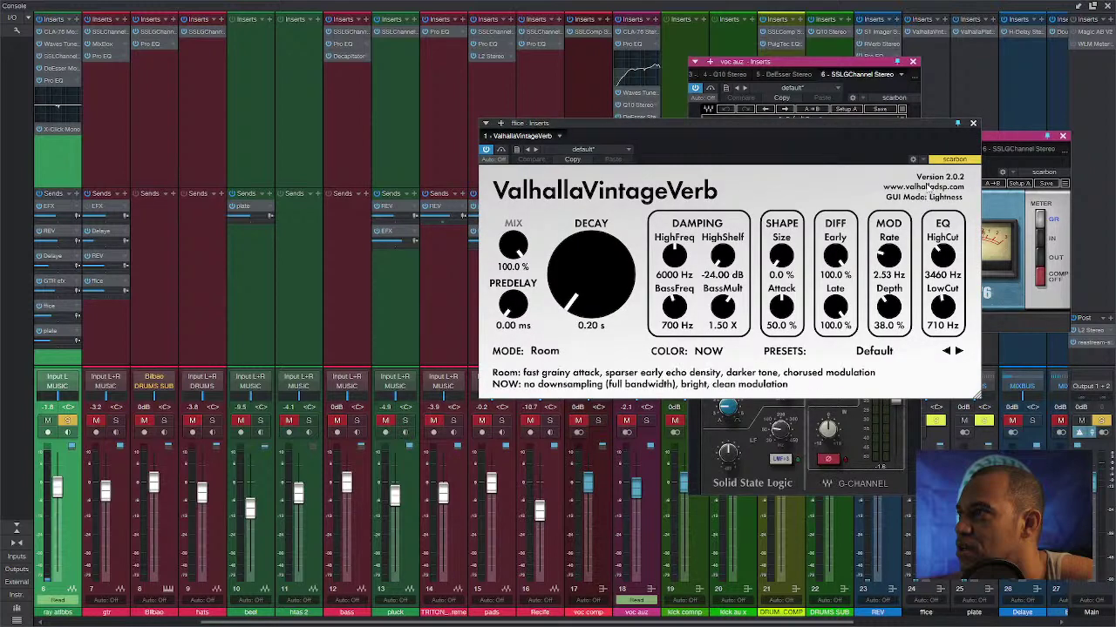
pyautogui.click(973, 123)
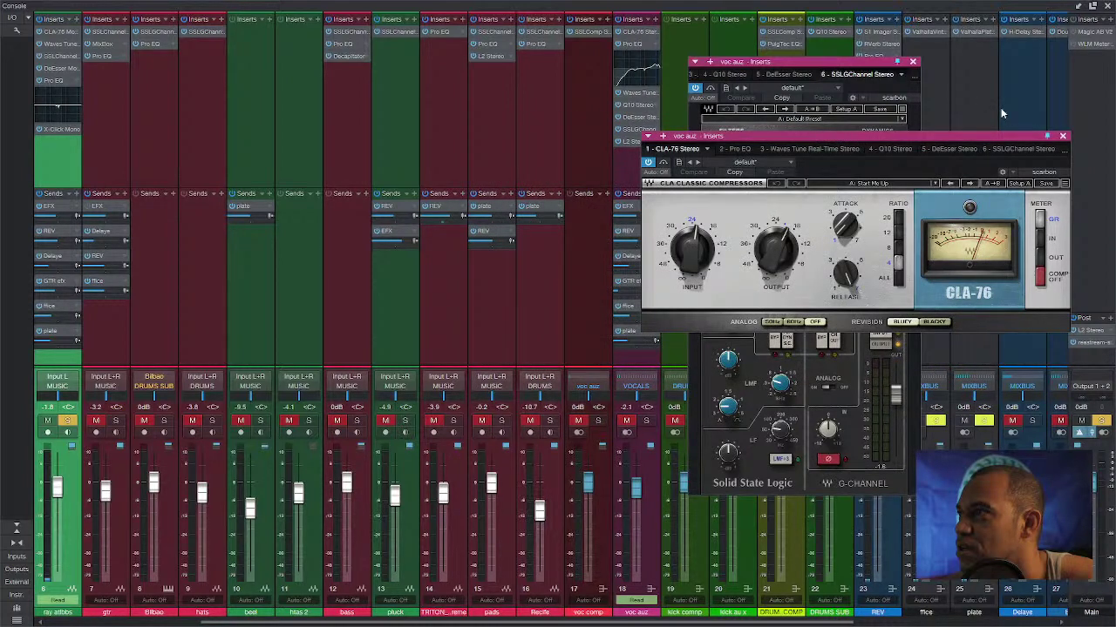
pyautogui.click(1108, 6)
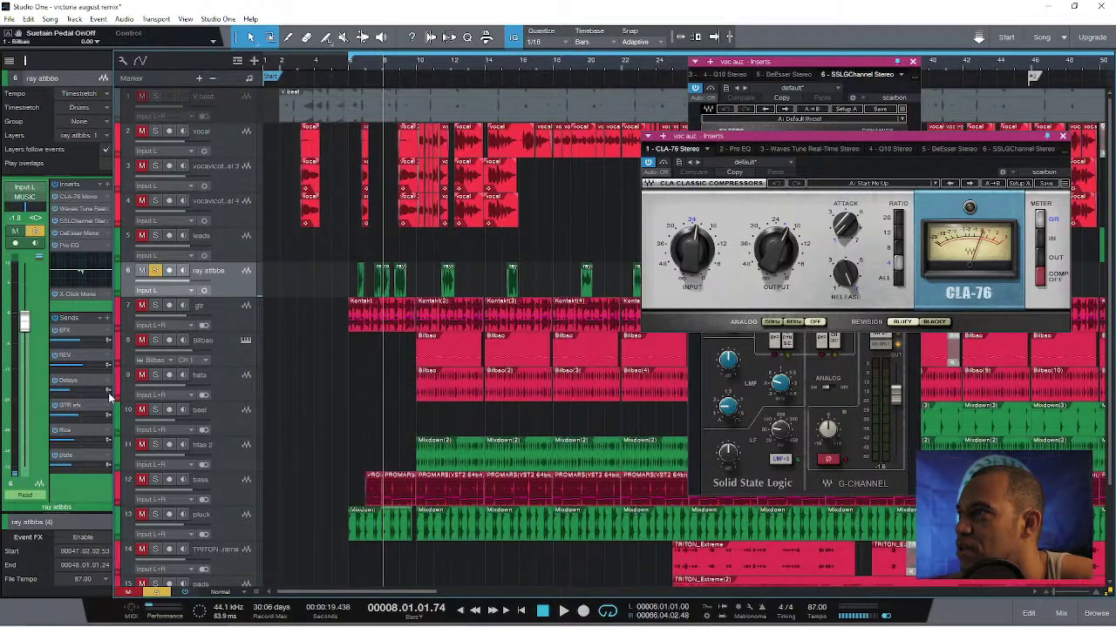
# Open ValhallaVintageVerb from the ad-lib track's send, play the soloed ad-libs from about bar 8, and close the plug-in.
pyautogui.doubleClick(67, 433)
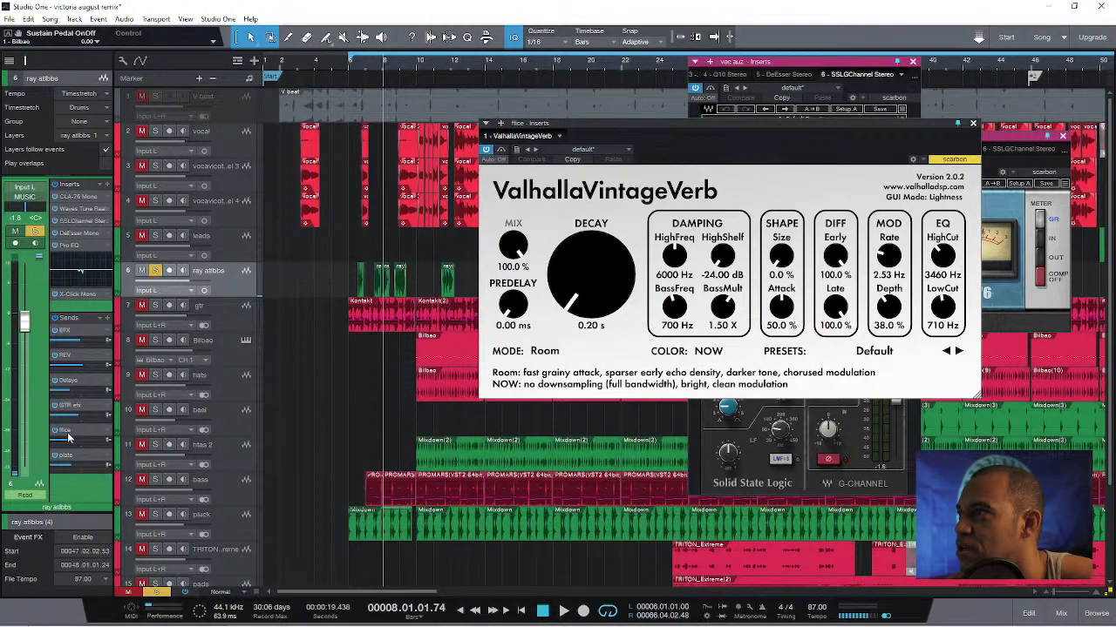
pyautogui.press('space')
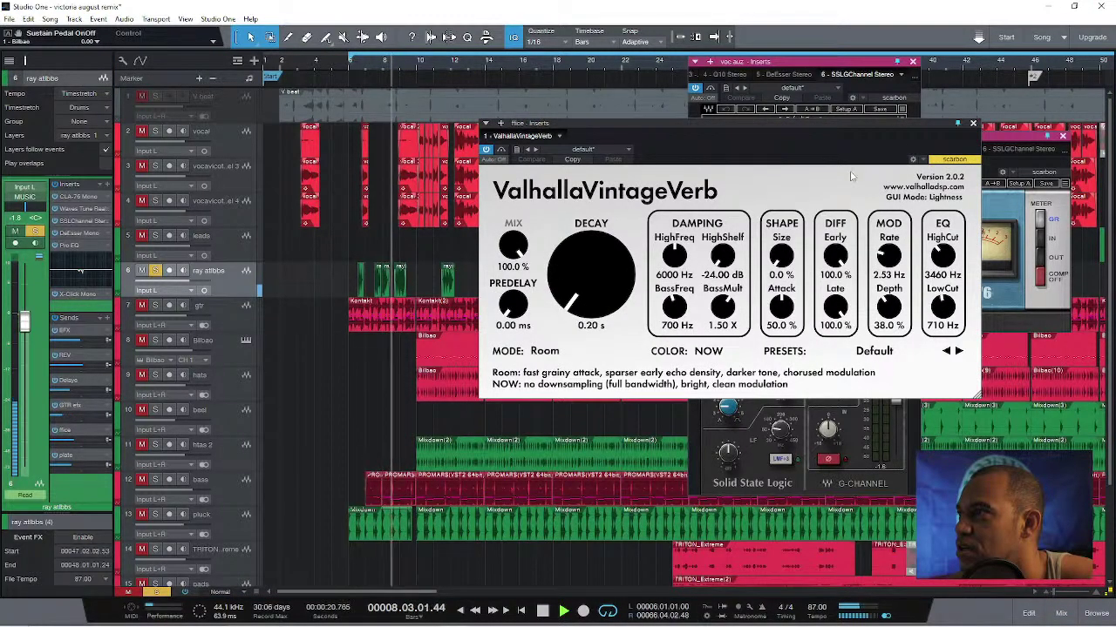
pyautogui.click(974, 124)
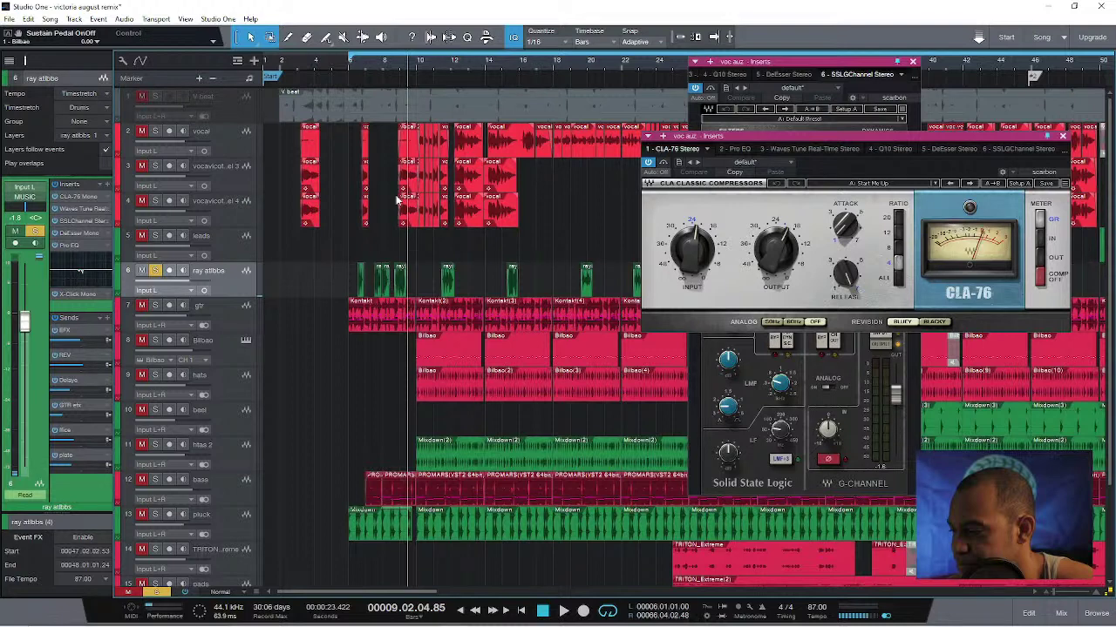
# Solo the vocal track (track 2), mute the ad-lib track, and play a short passage from about bar 10.
pyautogui.click(155, 130)
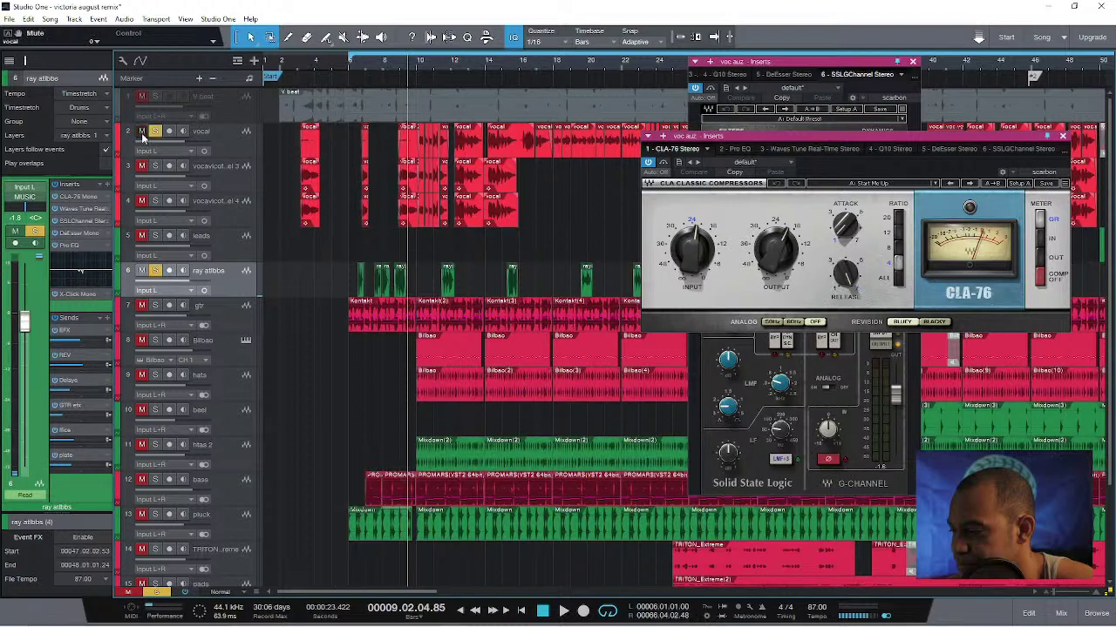
pyautogui.click(143, 271)
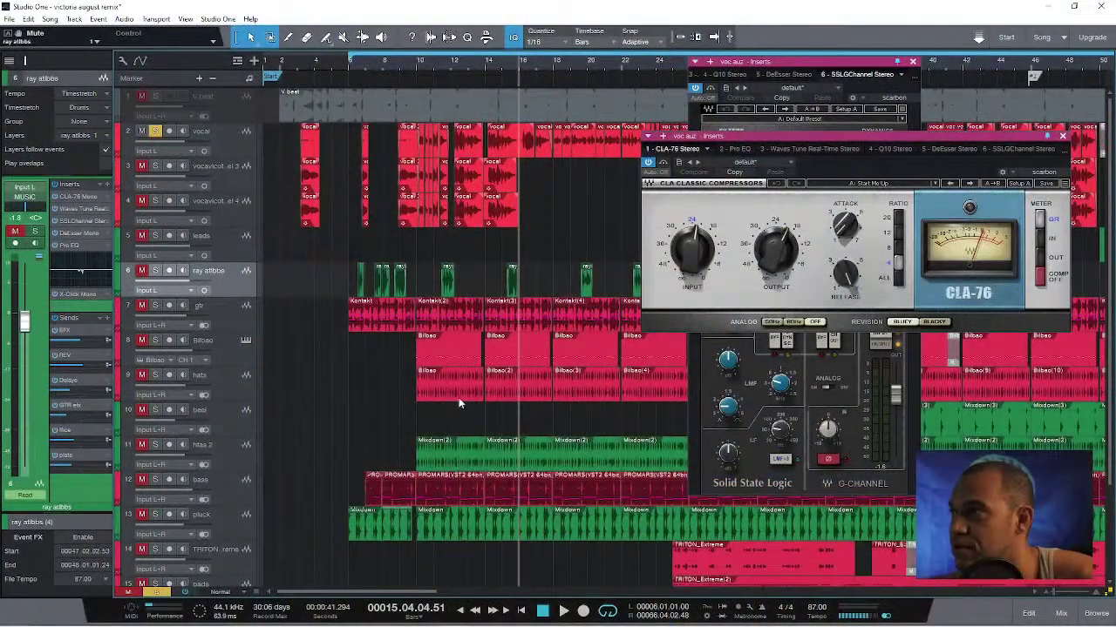
pyautogui.click(428, 61)
pyautogui.press('space')
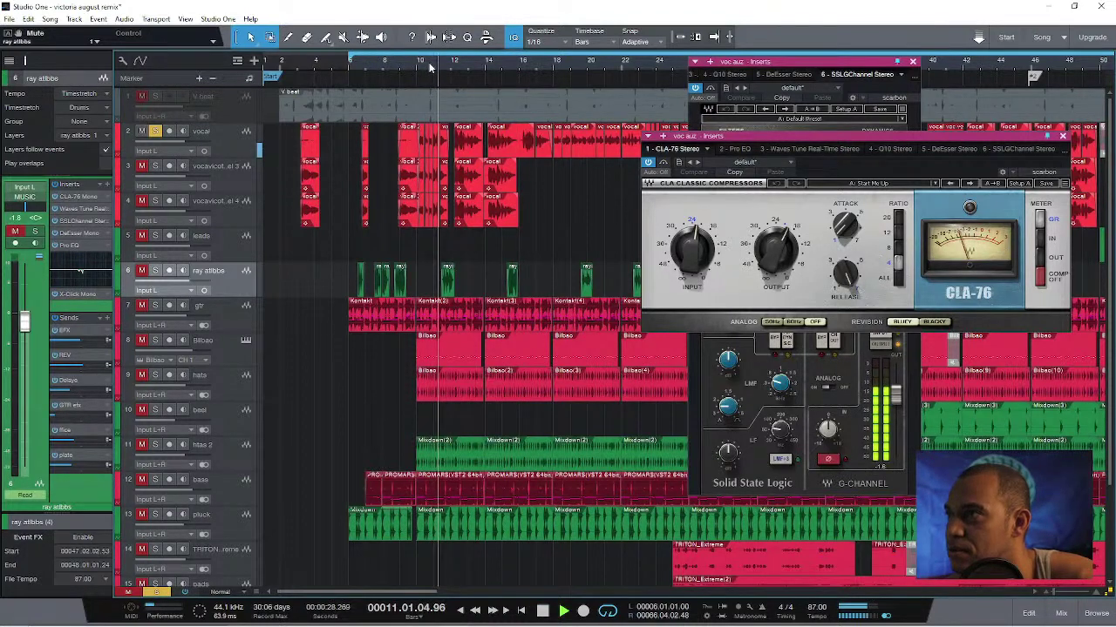
pyautogui.press('space')
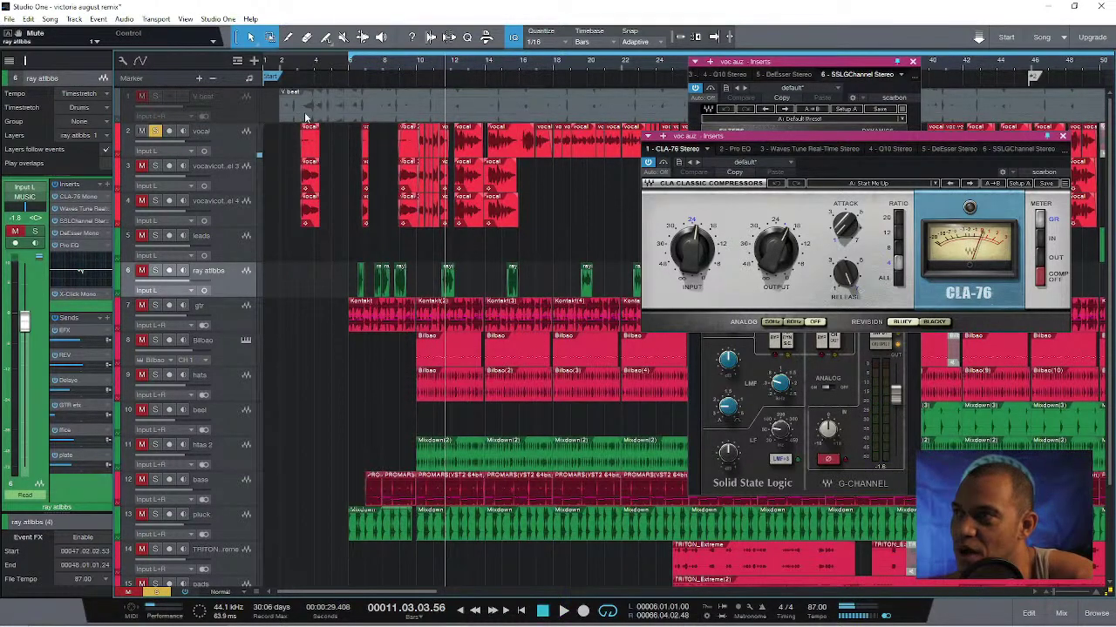
# Unmute the ad-lib track, select track 10, and close the vocal bus's CLA-76 and SSLGChannel windows.
pyautogui.click(142, 272)
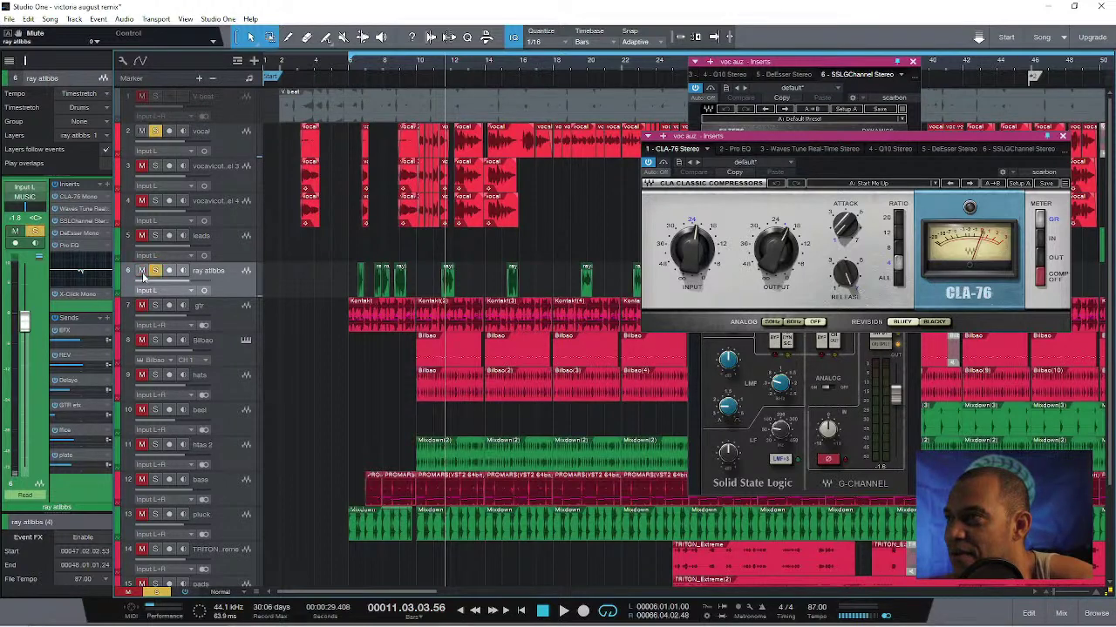
pyautogui.click(228, 417)
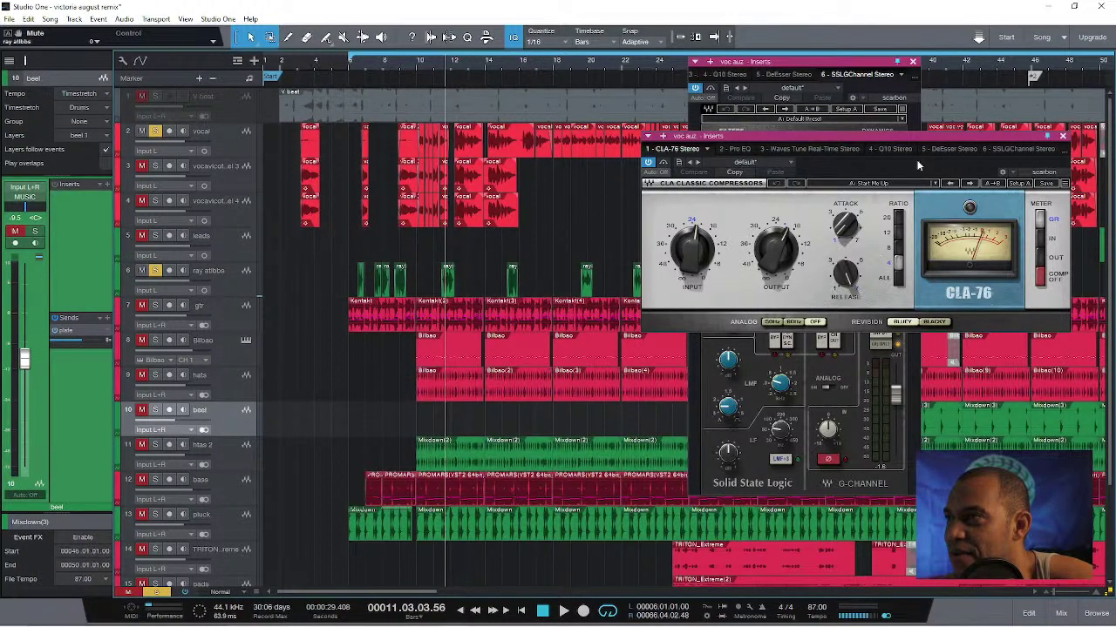
pyautogui.click(1062, 137)
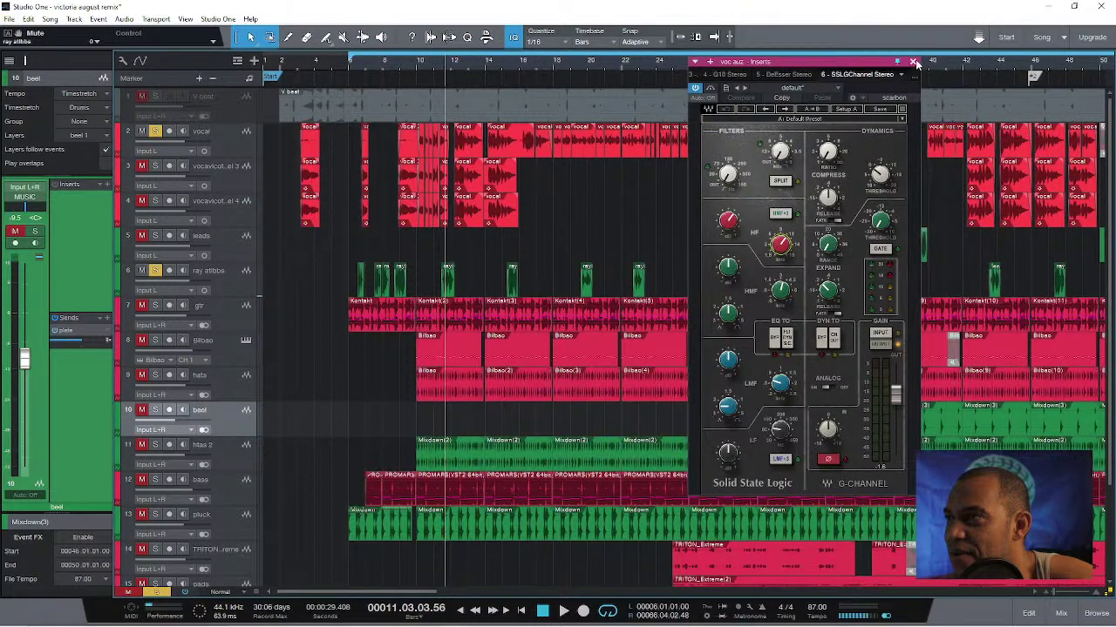
pyautogui.click(913, 61)
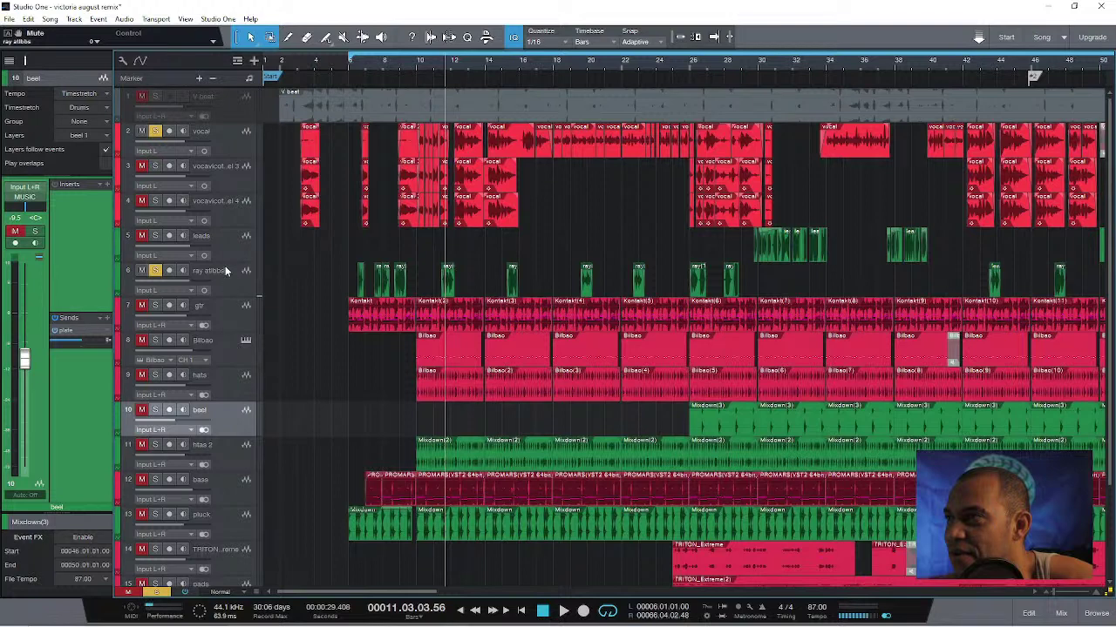
# Select and solo the leads track, play from about bar 30, and clear all solos to hear it in the full mix.
pyautogui.click(217, 242)
pyautogui.click(155, 235)
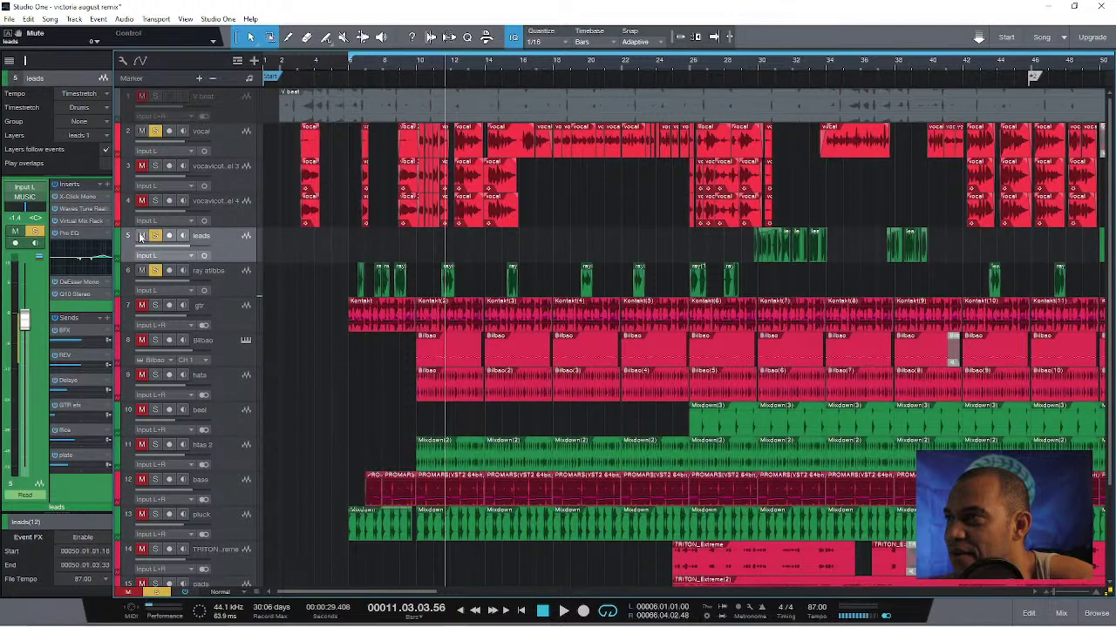
pyautogui.click(755, 73)
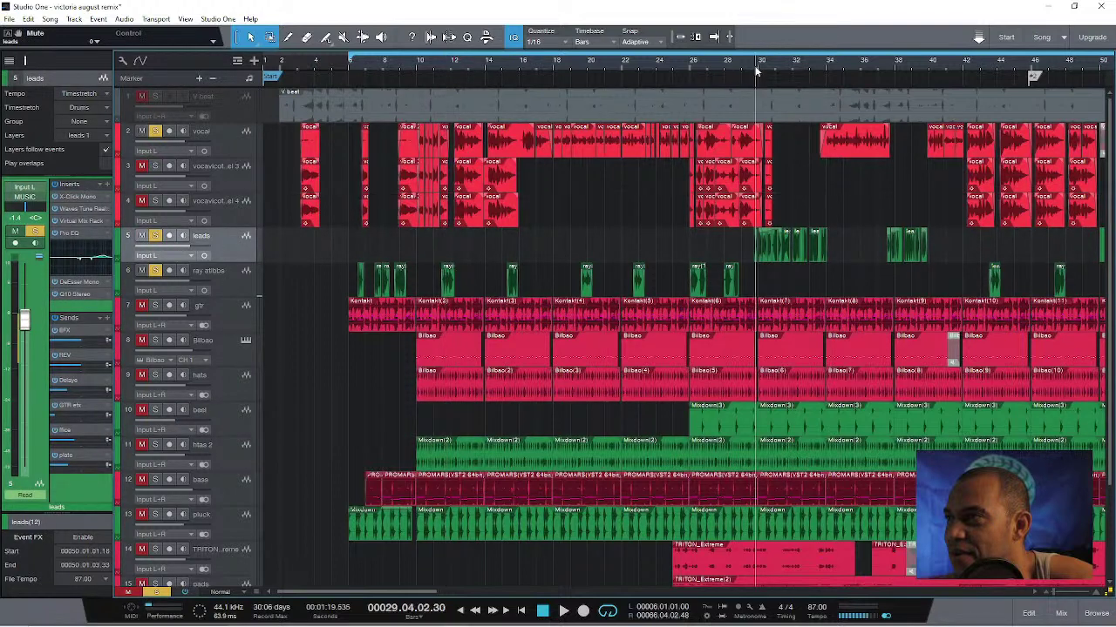
pyautogui.press('space')
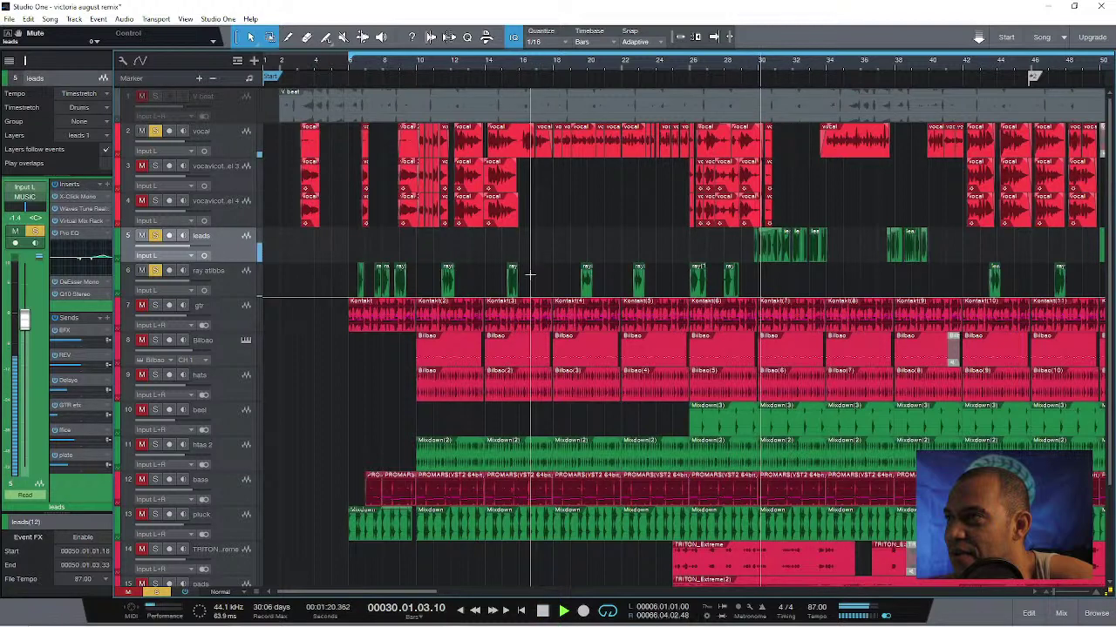
pyautogui.click(155, 593)
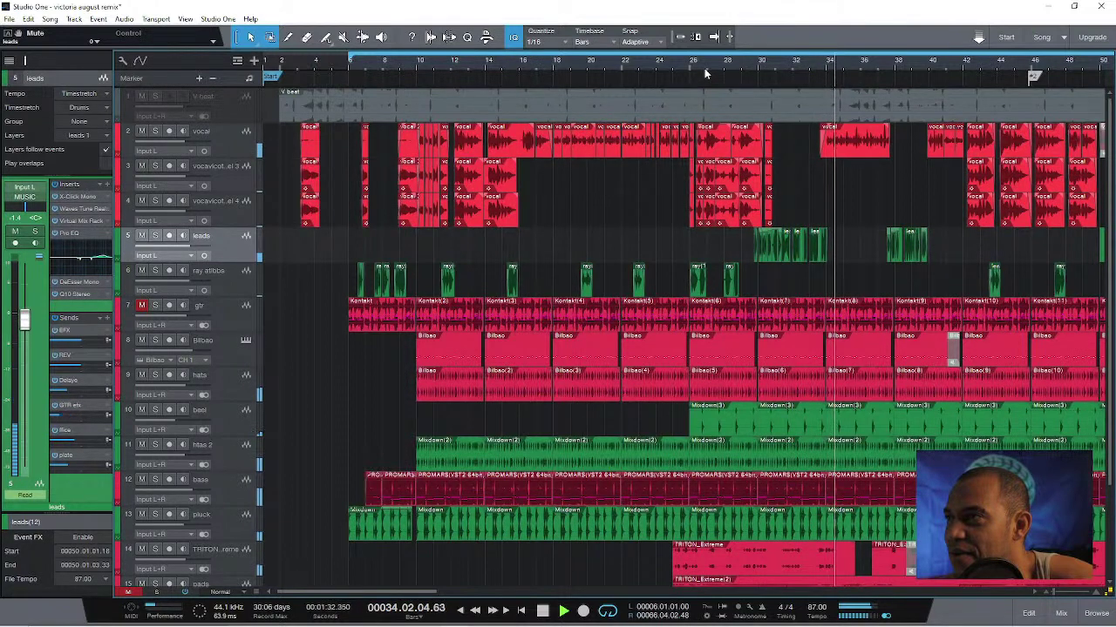
pyautogui.press('space')
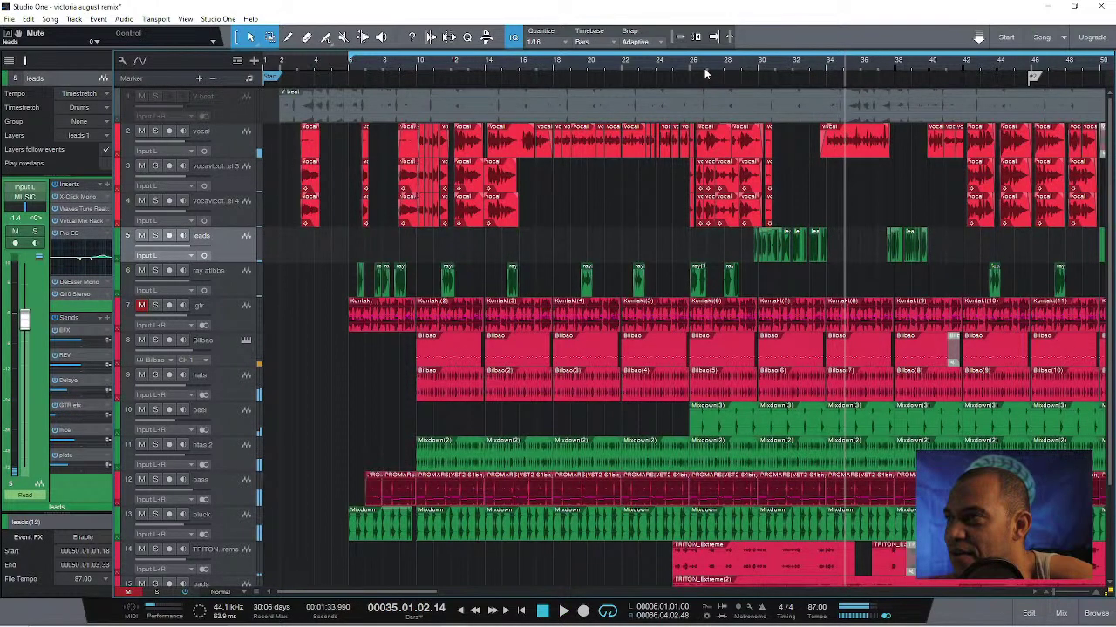
# Place the playhead just before bar 30 and open the leads track's Pro EQ and Virtual Mix Rack inserts.
pyautogui.click(766, 72)
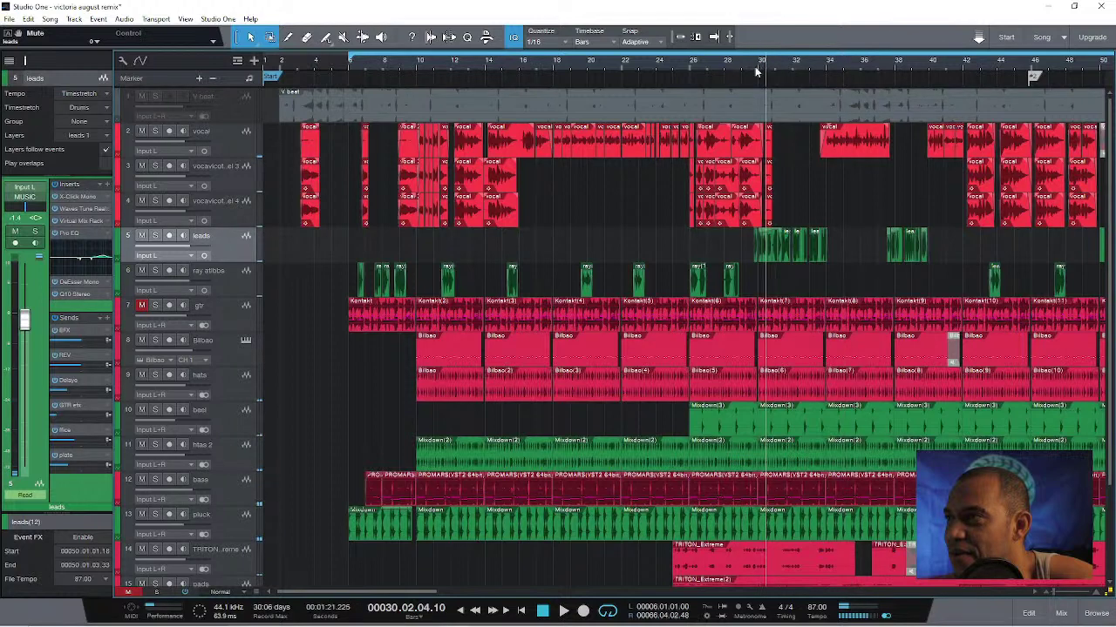
pyautogui.click(756, 72)
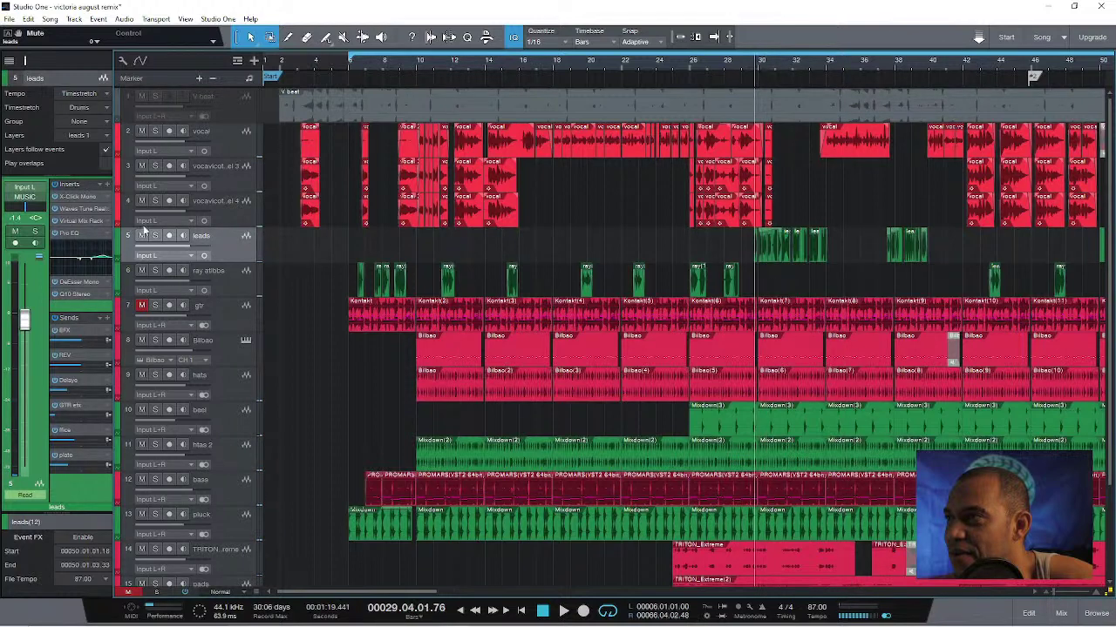
pyautogui.click(66, 236)
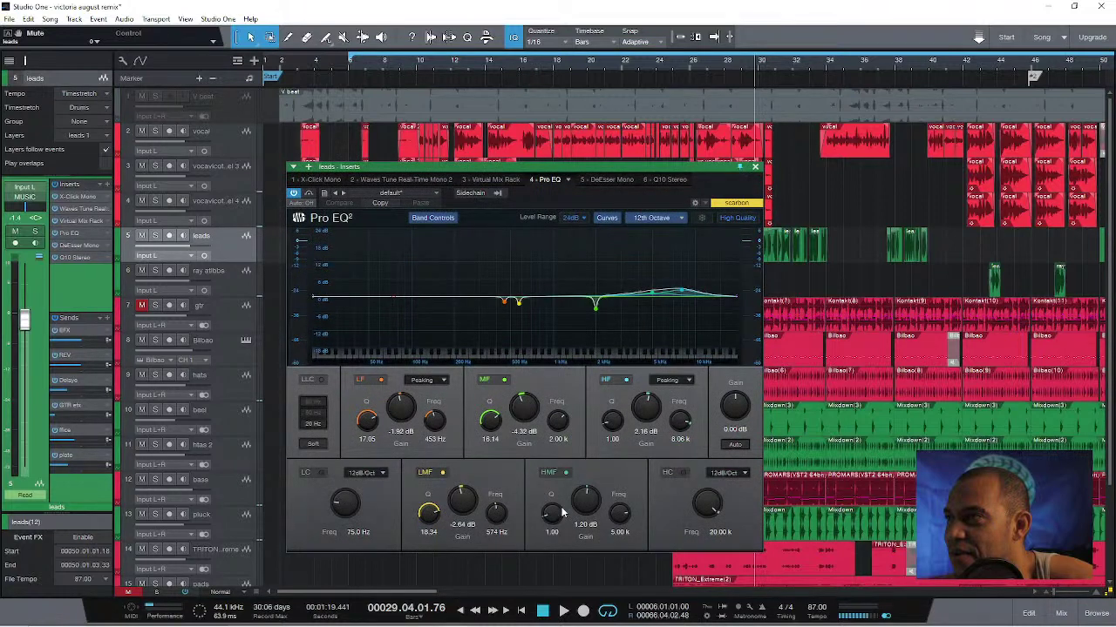
pyautogui.click(86, 223)
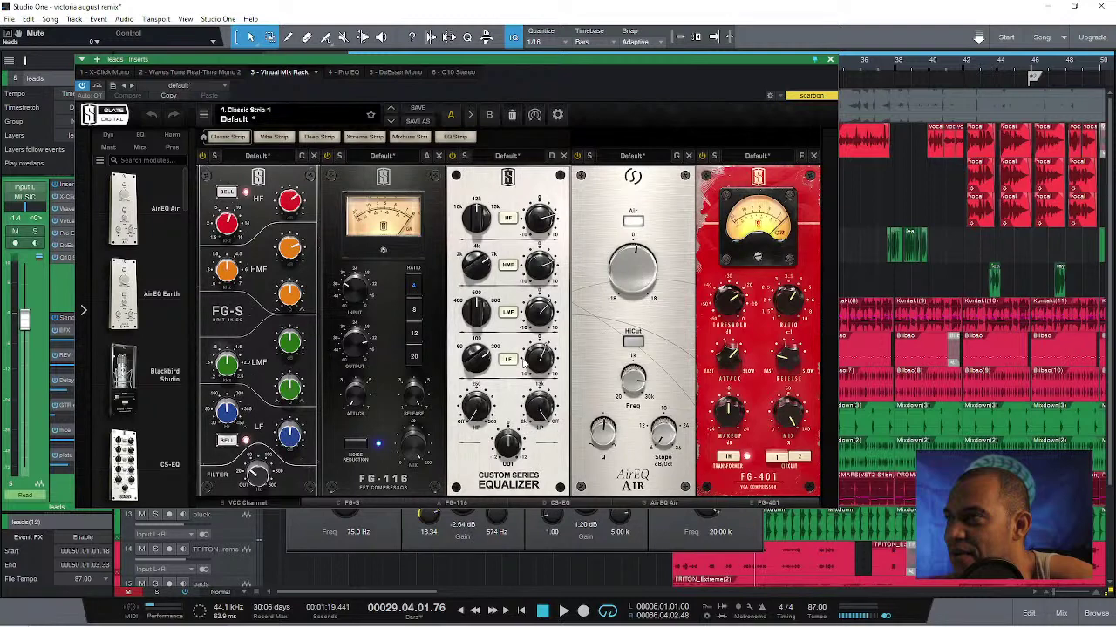
# Play the leads from bar 30 while bypassing and re-enabling the Custom Series Equalizer module in Virtual Mix Rack to compare the sound.
pyautogui.moveTo(540, 359)
pyautogui.press('space')
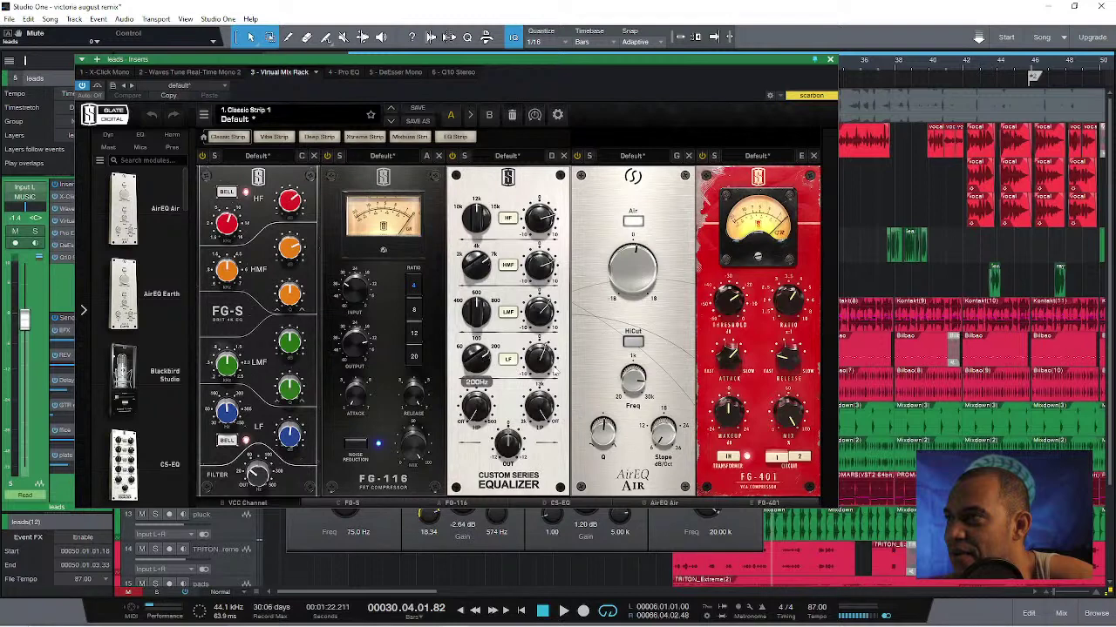
pyautogui.moveTo(541, 370)
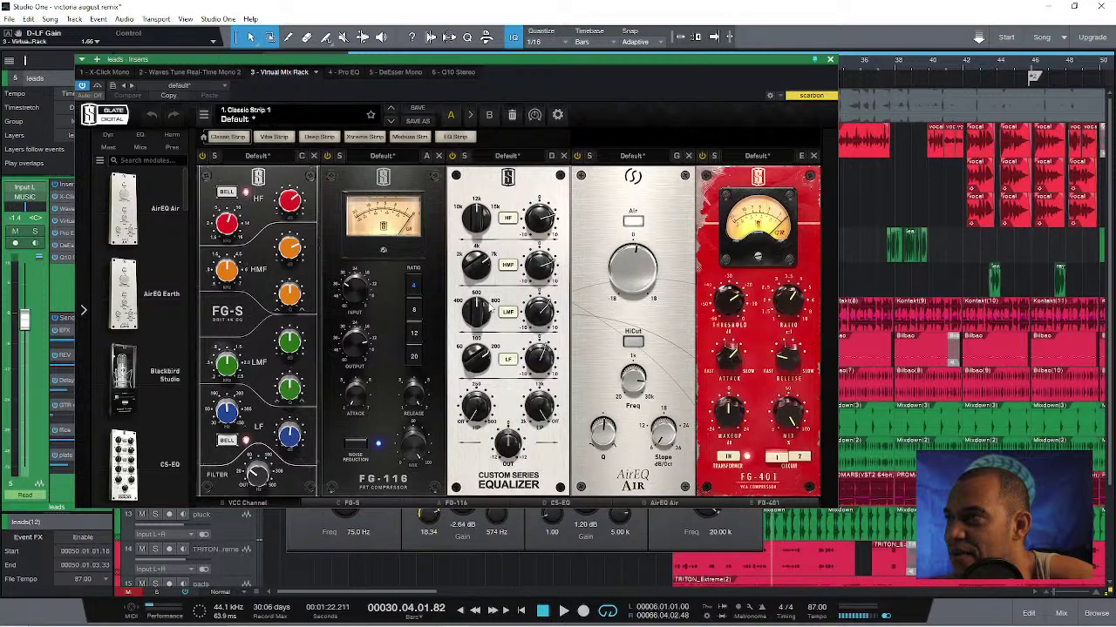
pyautogui.press('space')
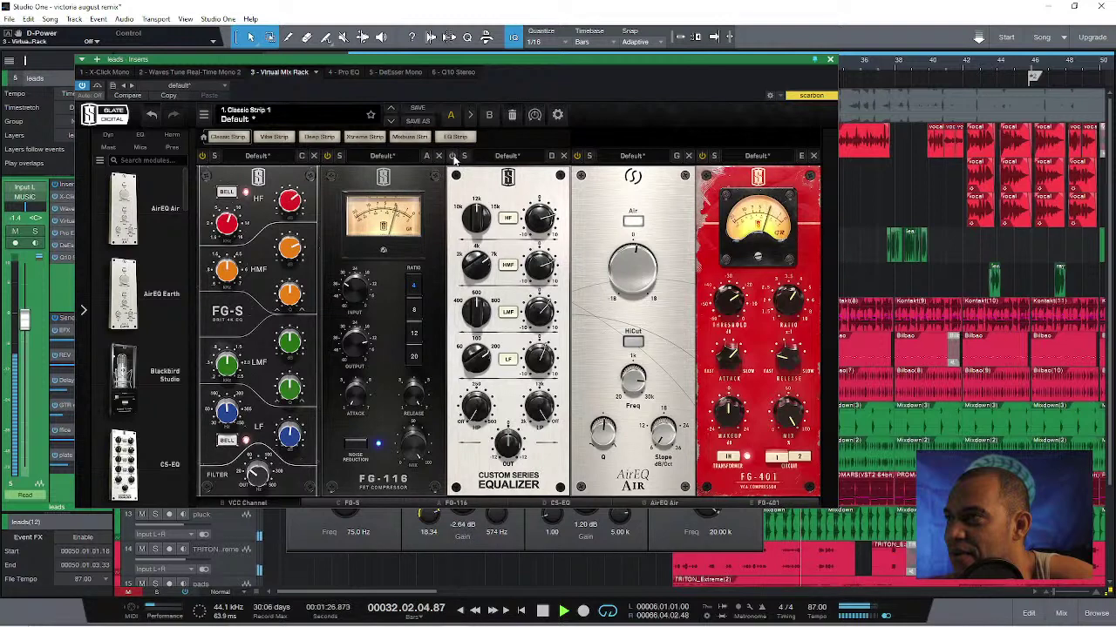
pyautogui.click(453, 158)
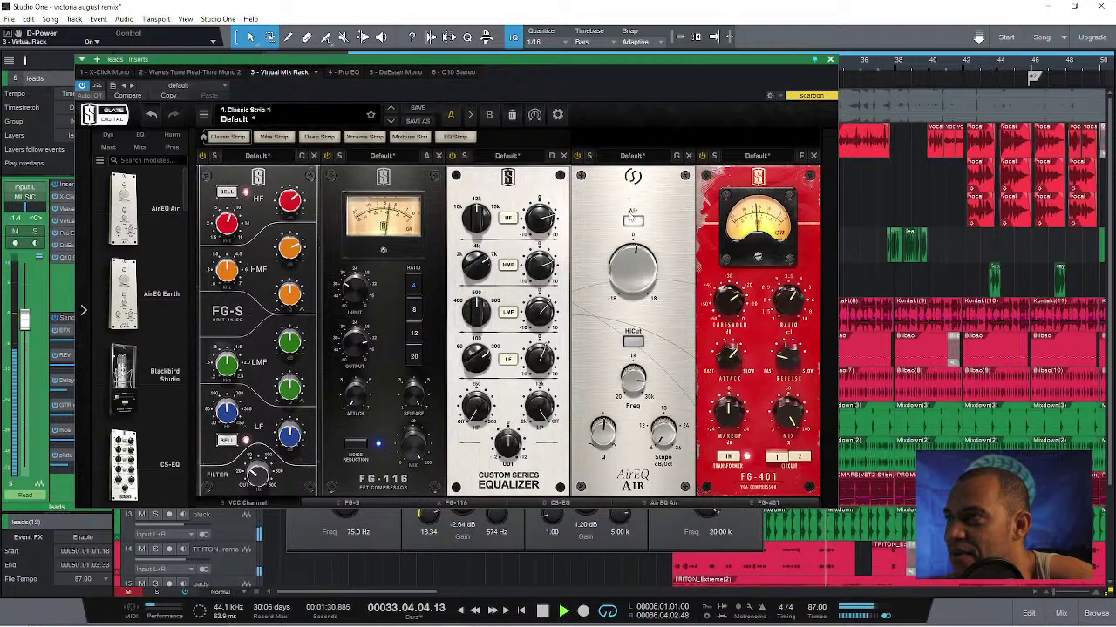
pyautogui.click(634, 220)
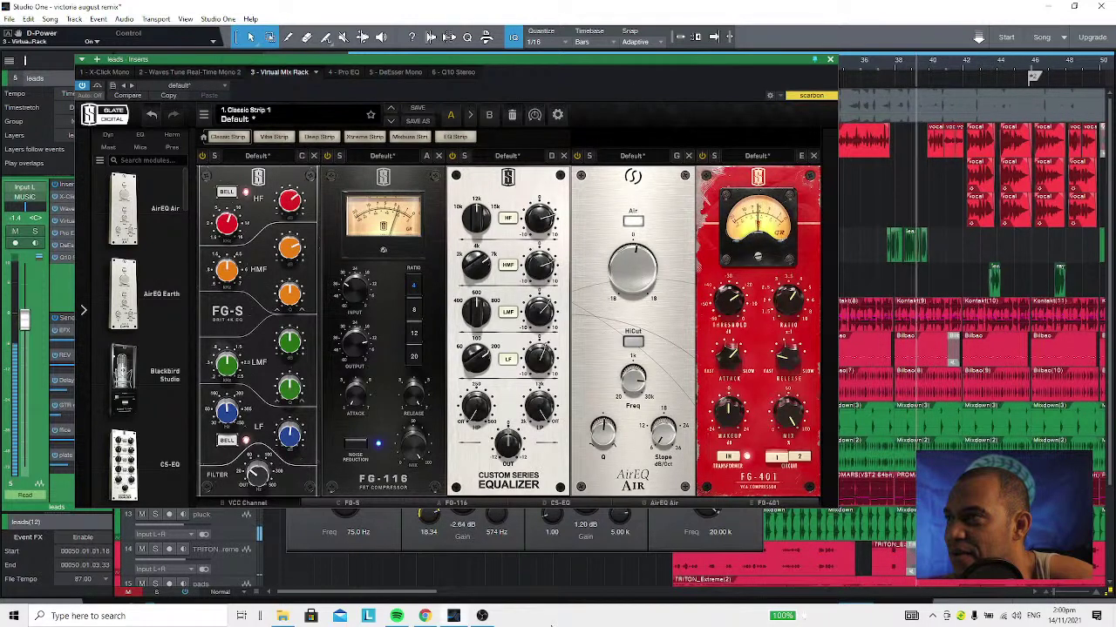
pyautogui.moveTo(482, 616)
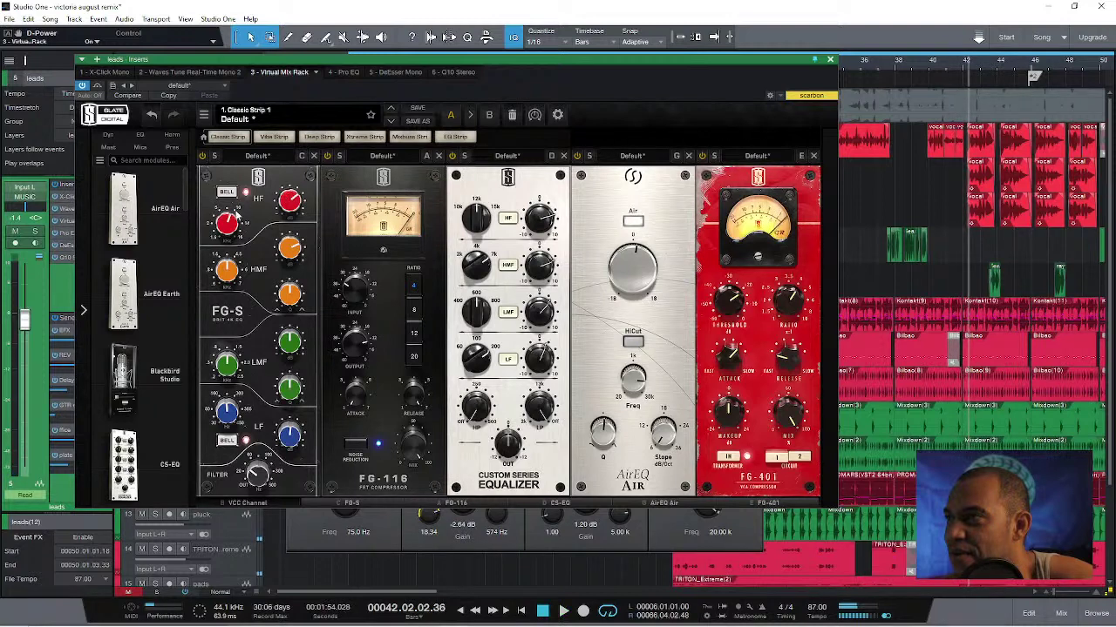
# Check the FG-S equalizer's high-frequency, high-mid and filter settings, and close the Virtual Mix Rack and Pro EQ windows.
pyautogui.moveTo(233, 223)
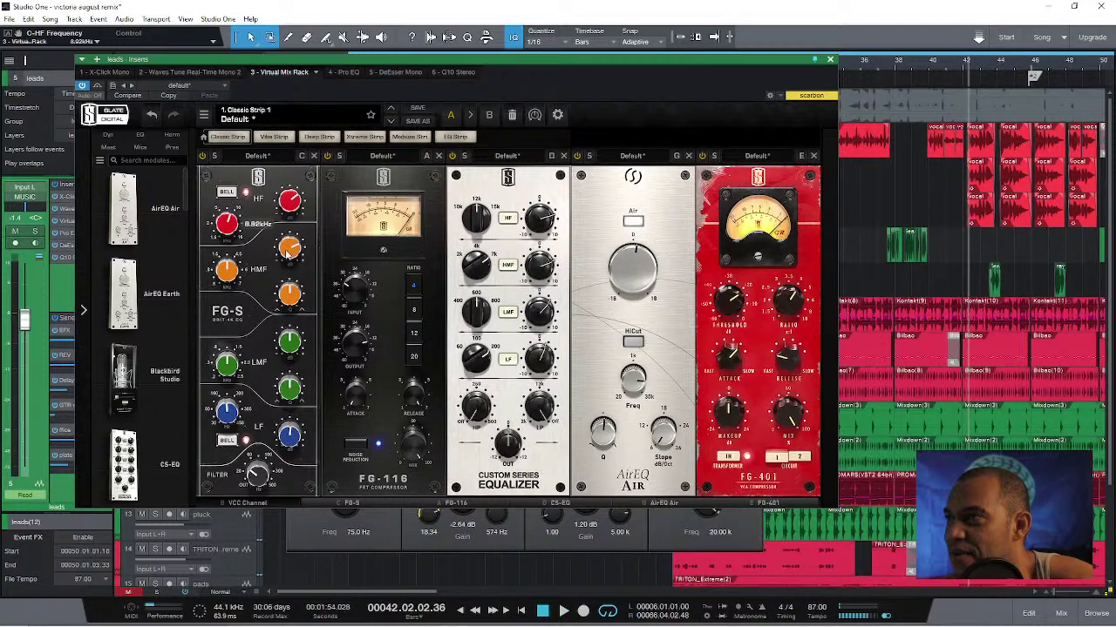
pyautogui.moveTo(288, 252)
pyautogui.moveTo(293, 204)
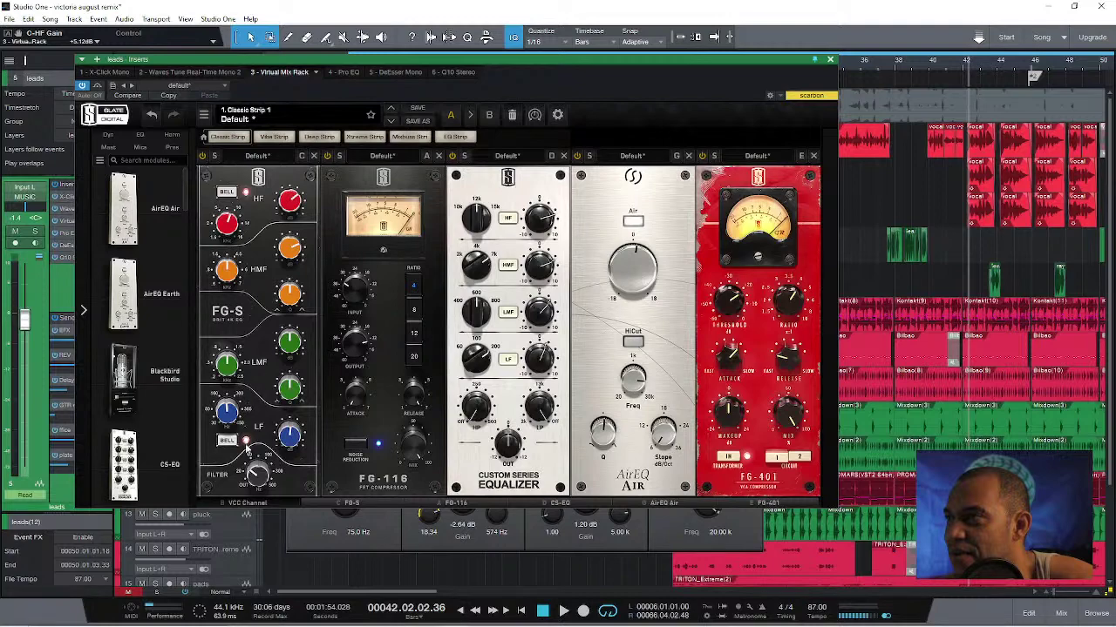
pyautogui.moveTo(263, 481)
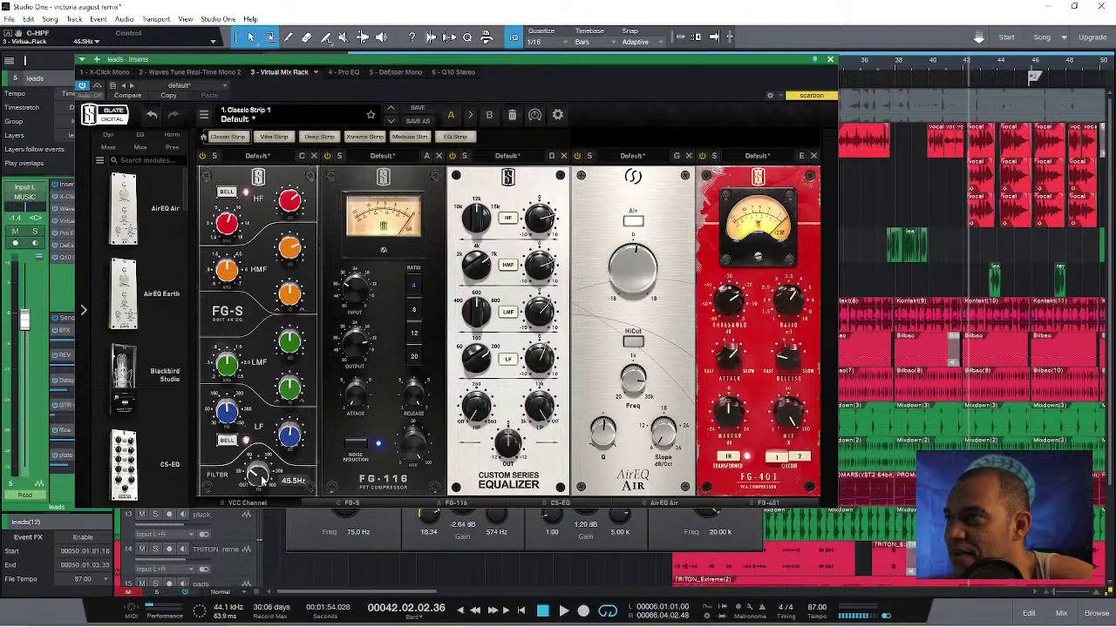
pyautogui.click(829, 60)
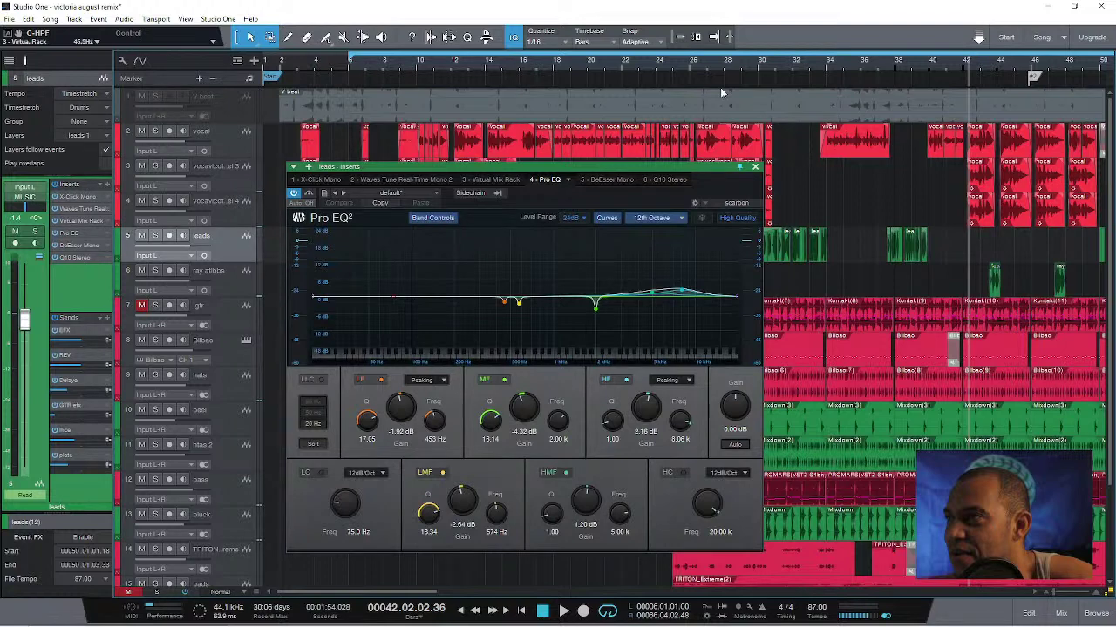
pyautogui.click(754, 168)
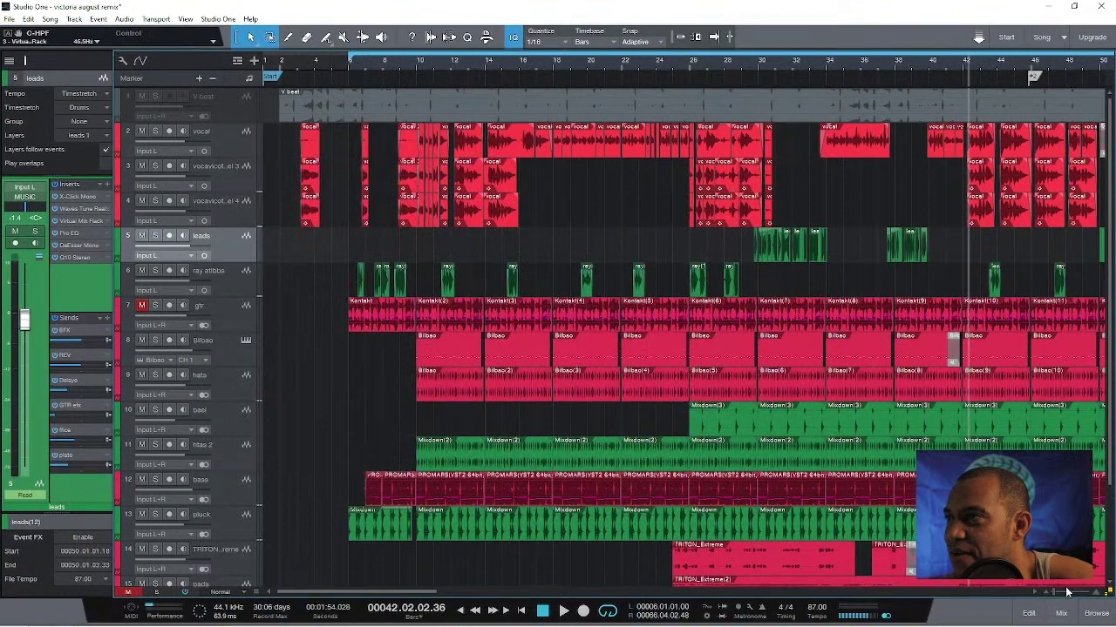
# Unmute and select the guitar track while playing the mix from about bar 42.
pyautogui.moveTo(1054, 594); pyautogui.dragTo(1056, 595)
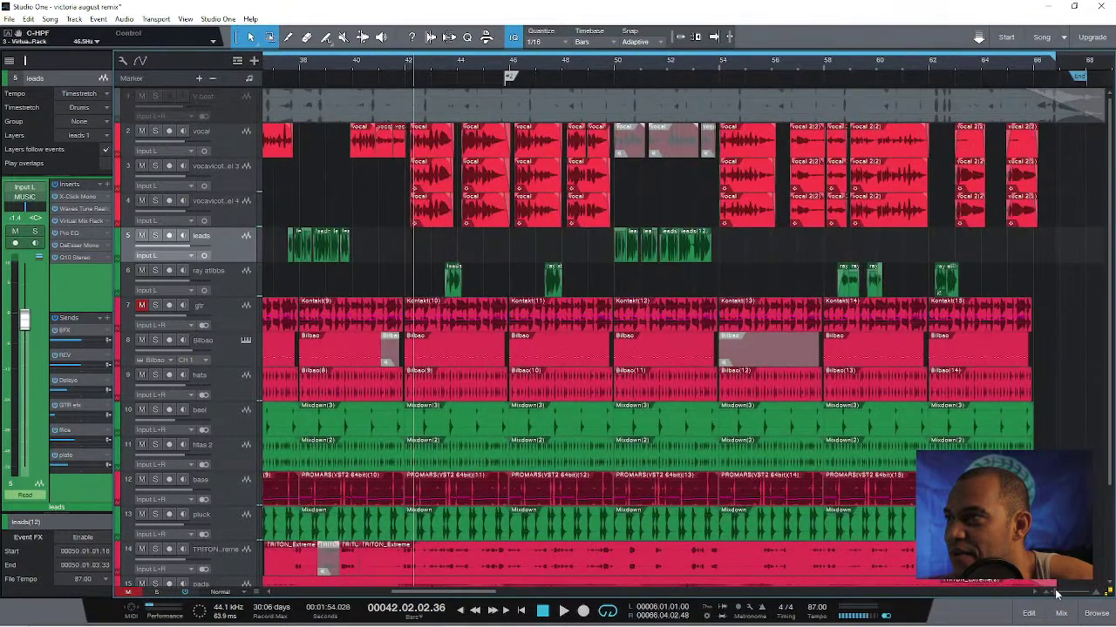
pyautogui.press('space')
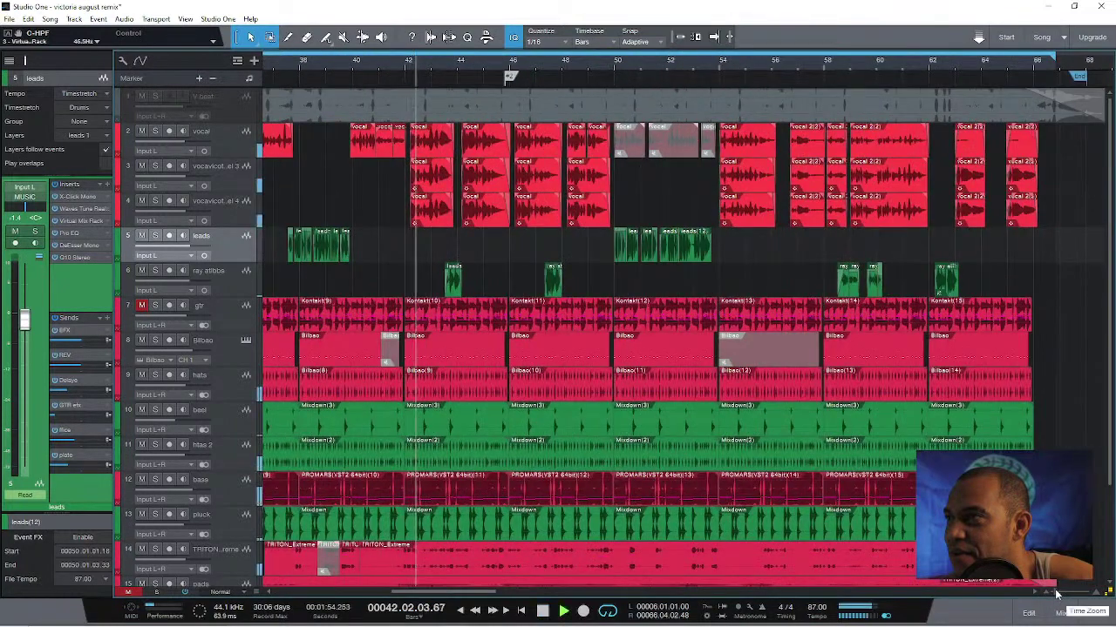
pyautogui.click(141, 305)
pyautogui.click(216, 318)
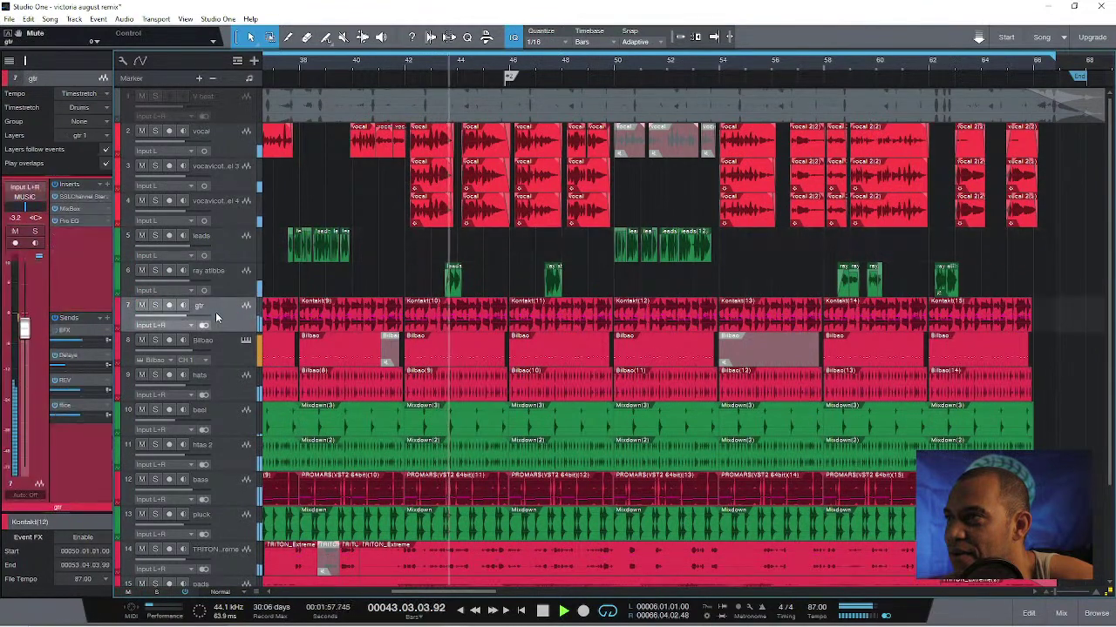
pyautogui.press('space')
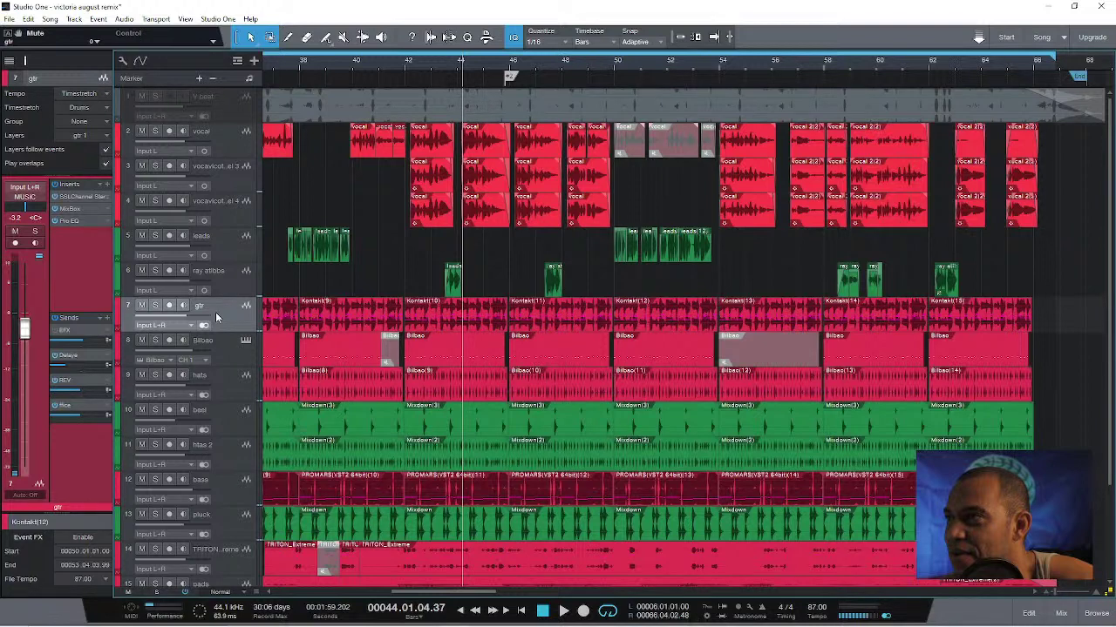
pyautogui.press('space')
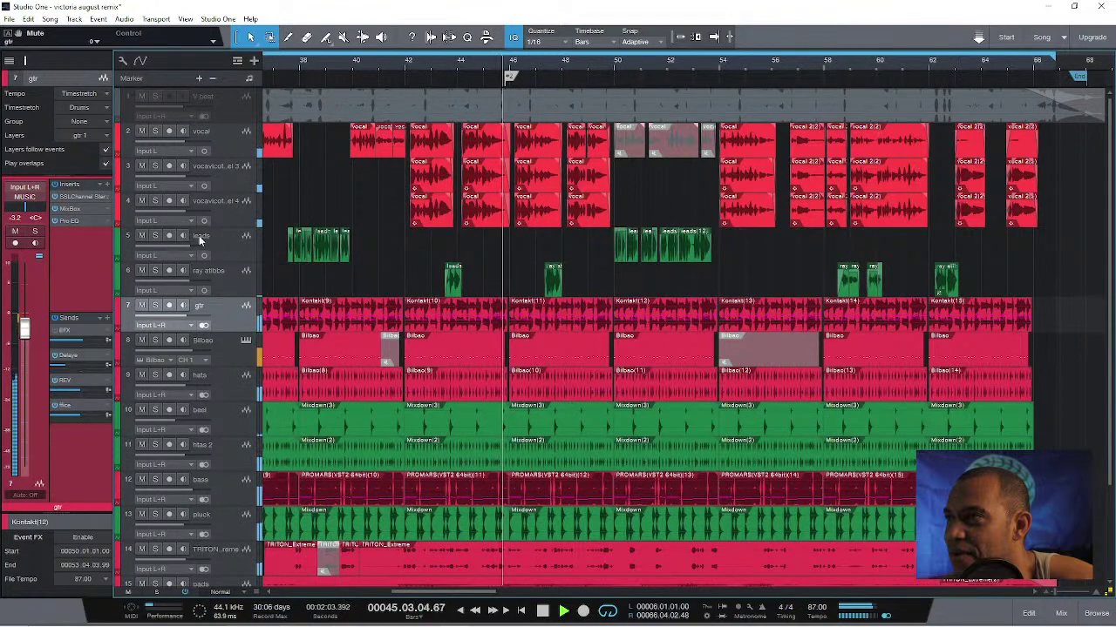
# Let the full mix play on to about bar 64, selecting the ad-lib and leads tracks to view their channels.
pyautogui.click(234, 280)
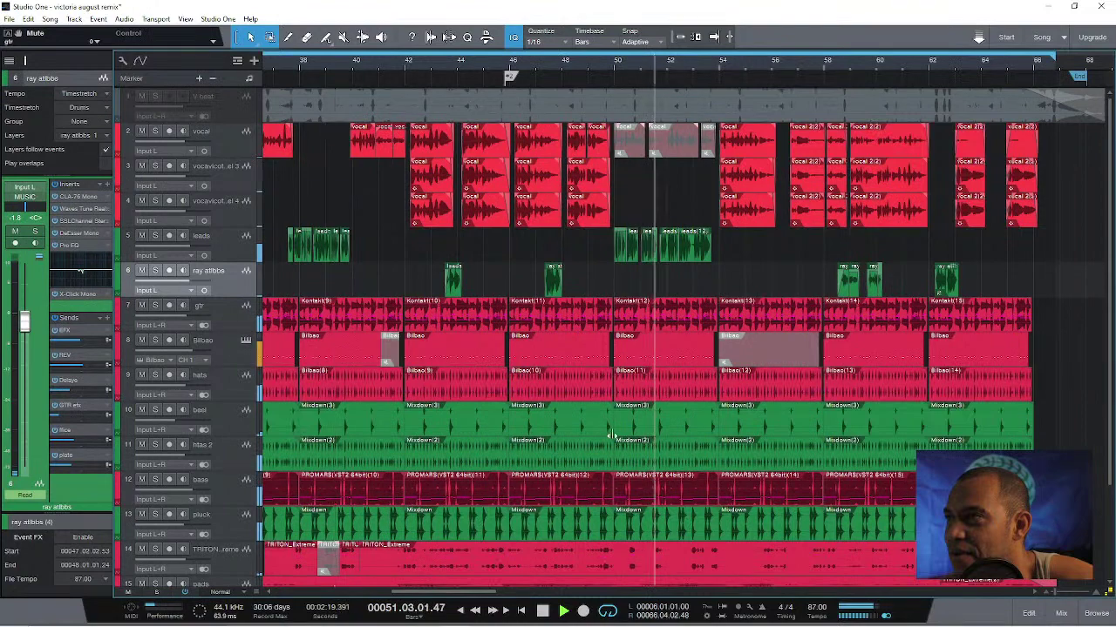
pyautogui.moveTo(1062, 603)
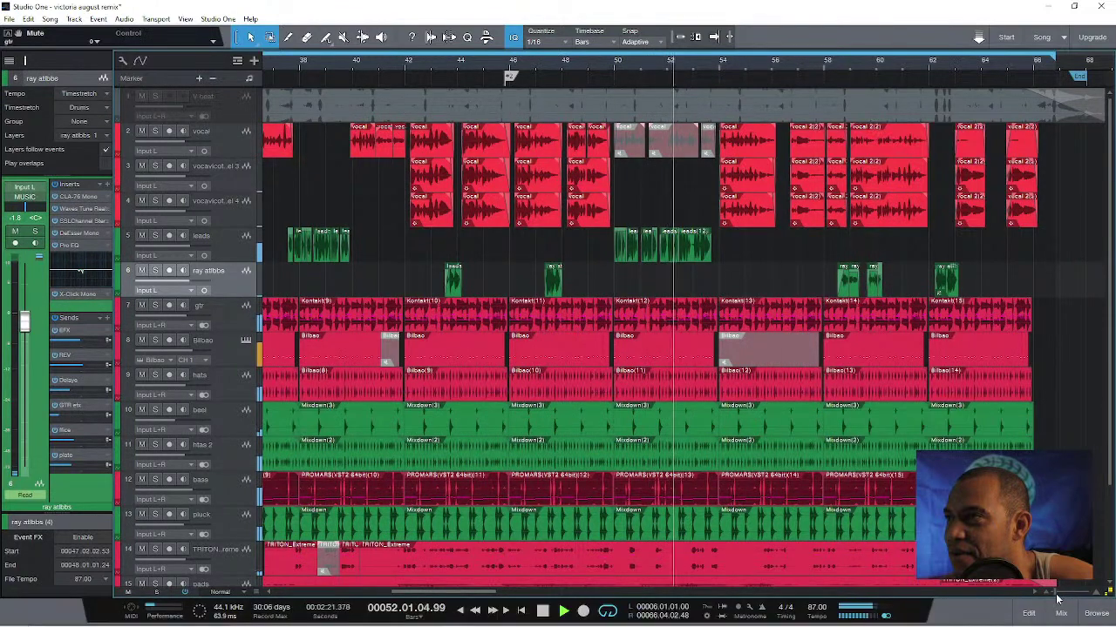
pyautogui.moveTo(1060, 598); pyautogui.dragTo(1056, 599)
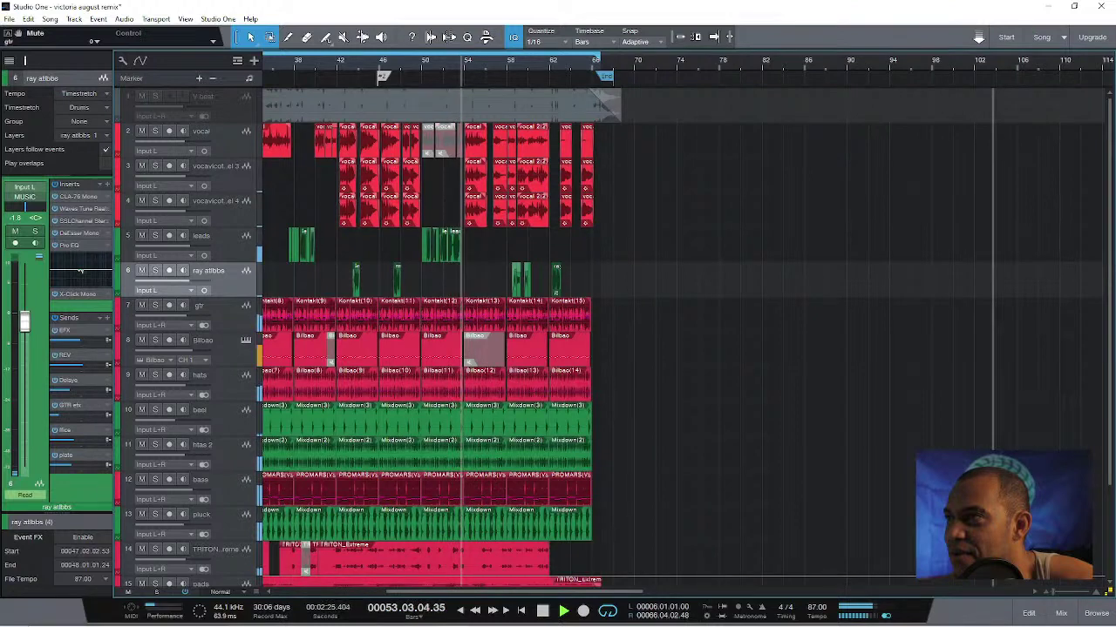
pyautogui.click(244, 247)
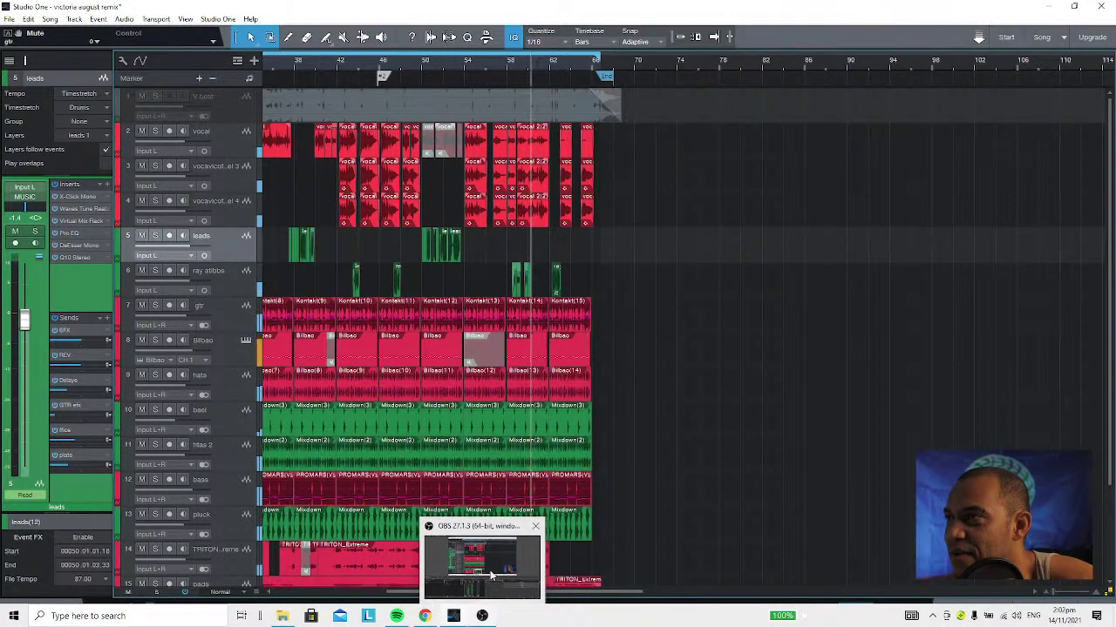
pyautogui.click(235, 284)
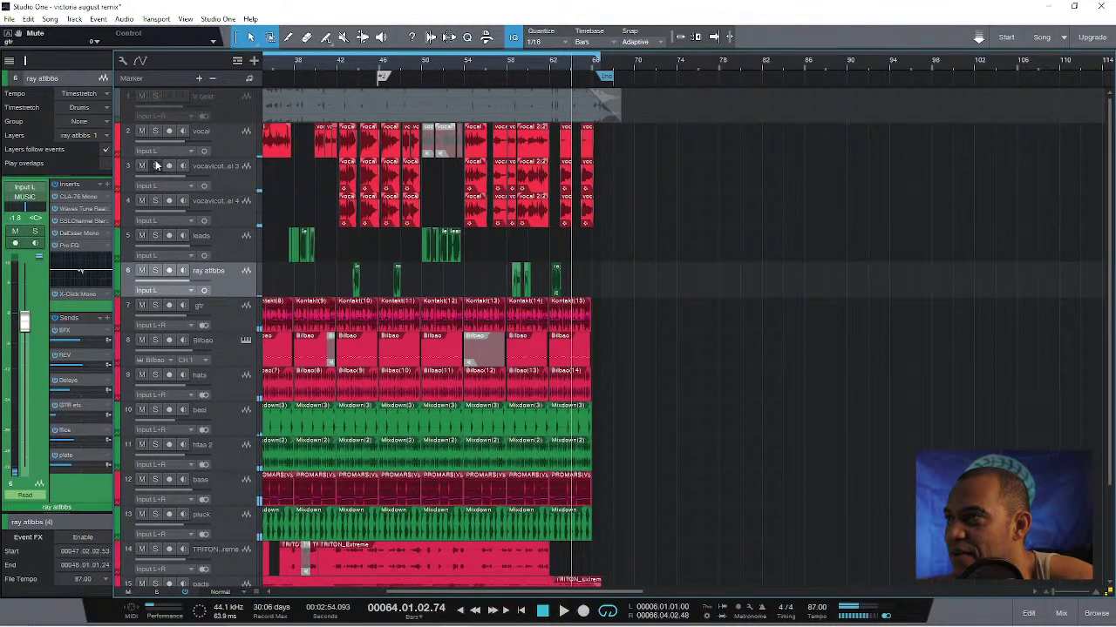
# Solo the bass and pads tracks and start playback from about bar 62.
pyautogui.click(160, 479)
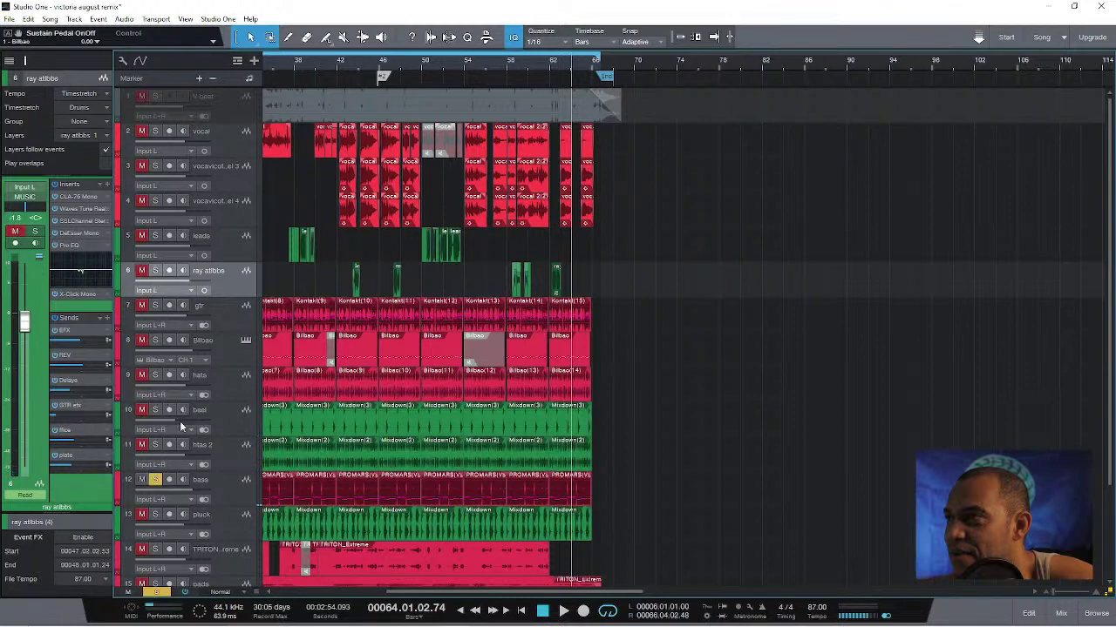
pyautogui.click(156, 583)
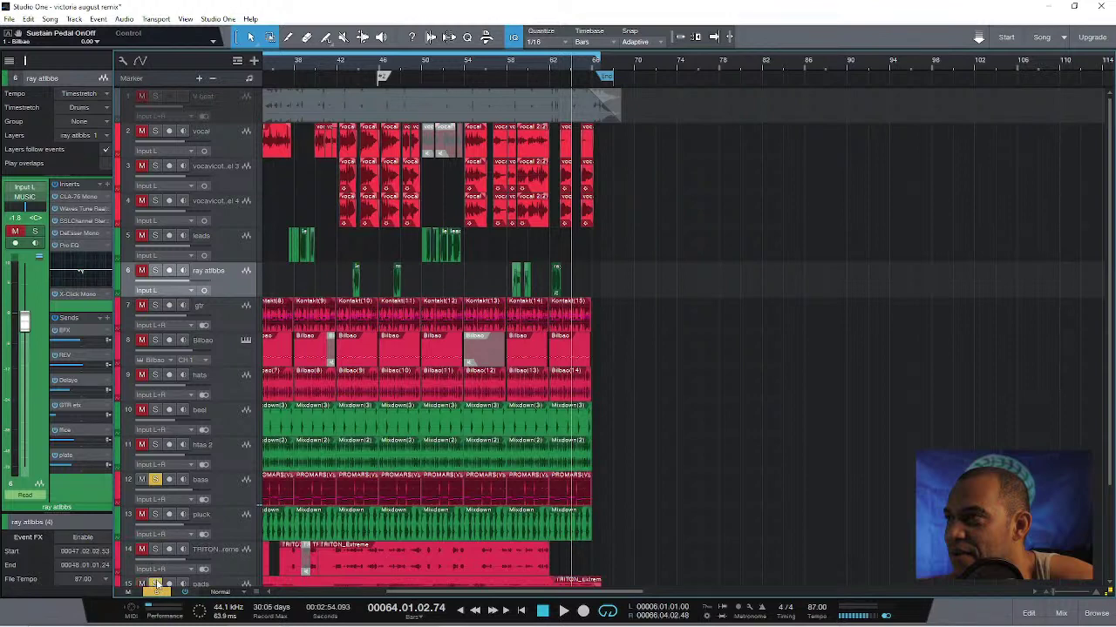
pyautogui.click(554, 63)
pyautogui.press('space')
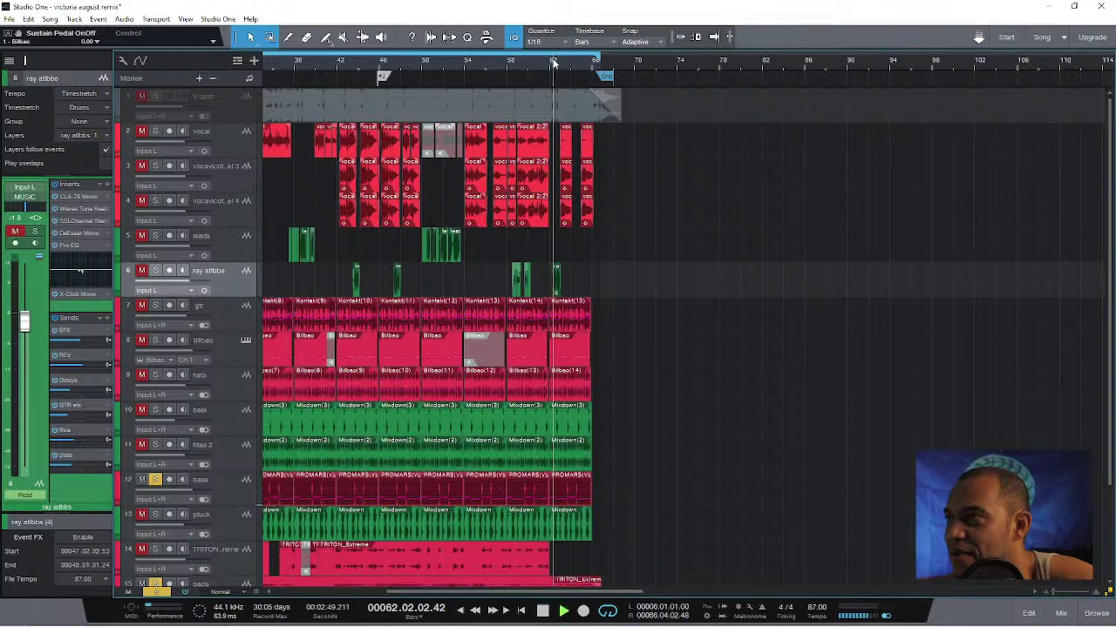
# Add the ad-lib track and the three vocal tracks (2, 3 and 4) to the solo during playback.
pyautogui.click(157, 271)
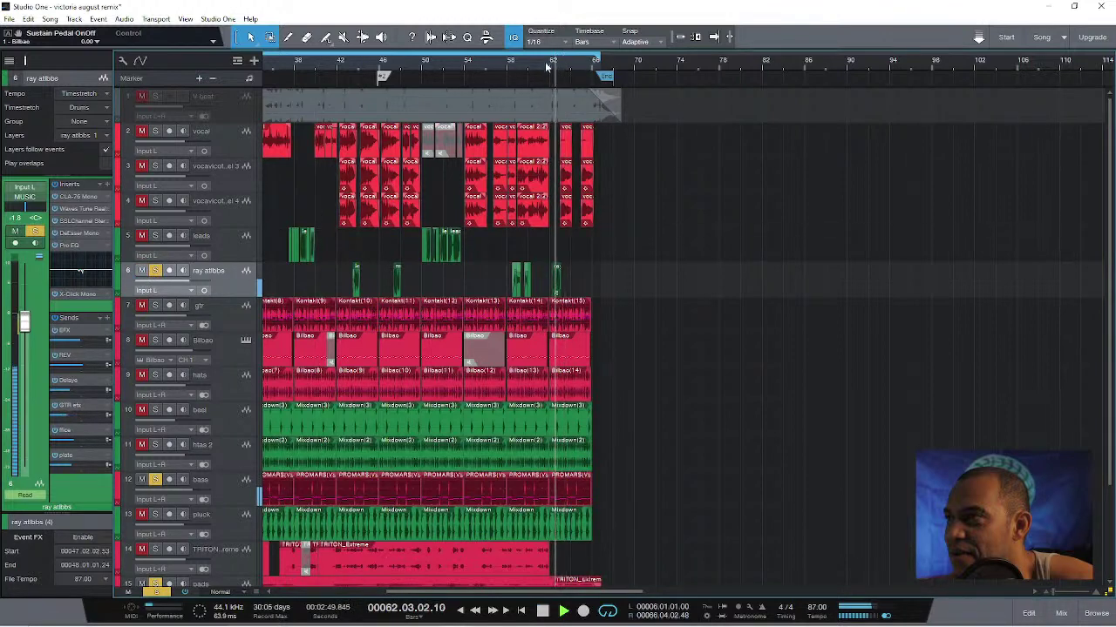
pyautogui.click(153, 201)
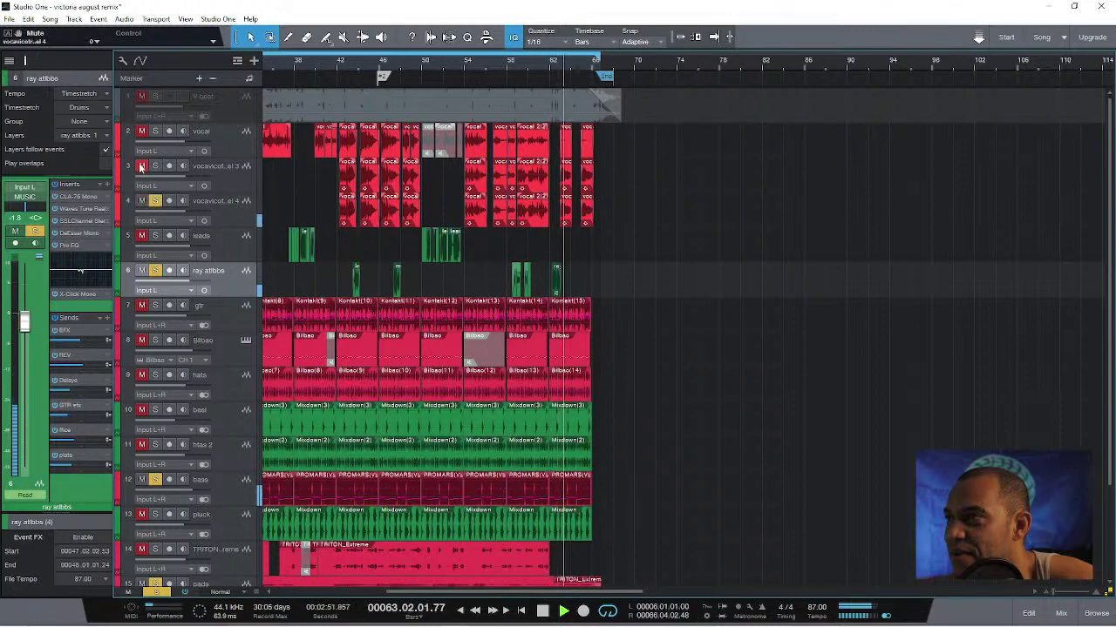
pyautogui.click(154, 167)
pyautogui.click(153, 132)
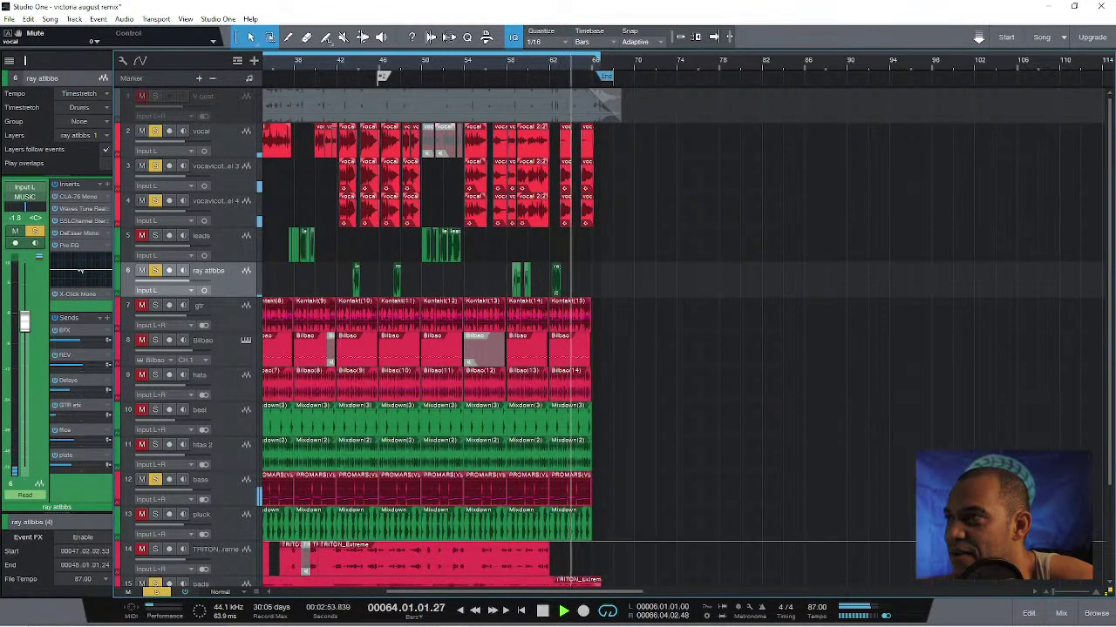
# Replay the soloed ending from about bar 62, select vocal track 3, and bring bars 18 to 28 into view.
pyautogui.click(1062, 593)
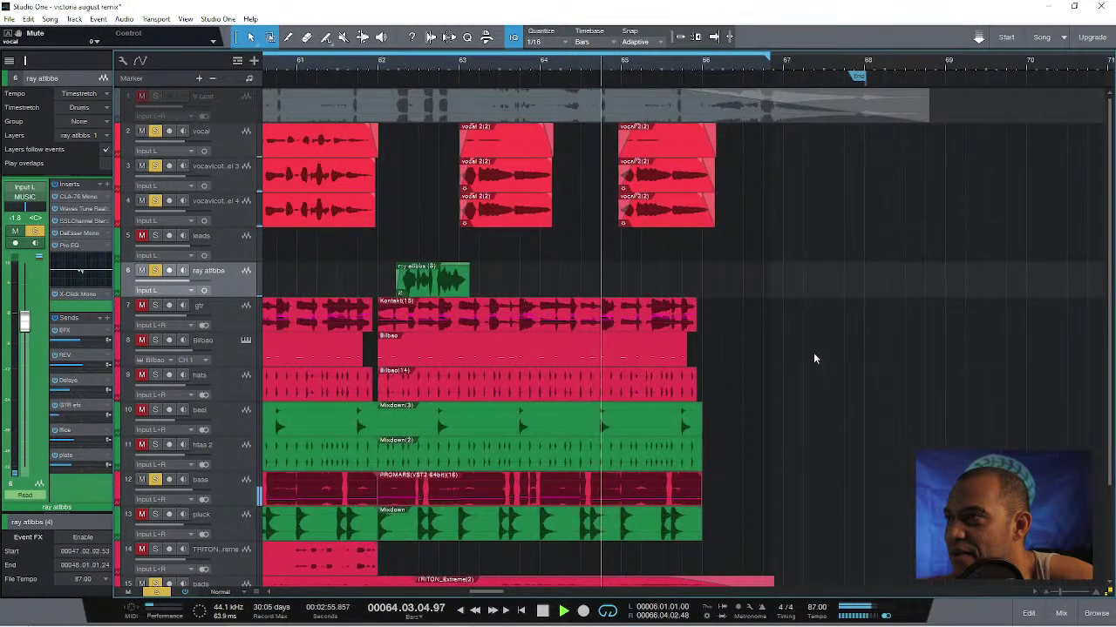
pyautogui.click(388, 62)
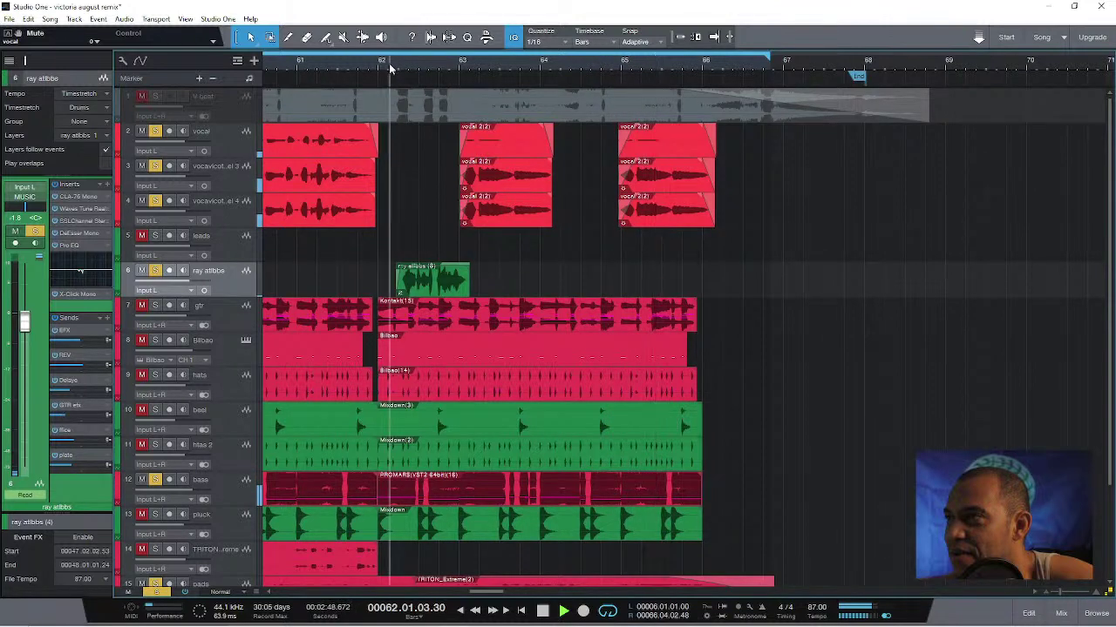
pyautogui.click(217, 185)
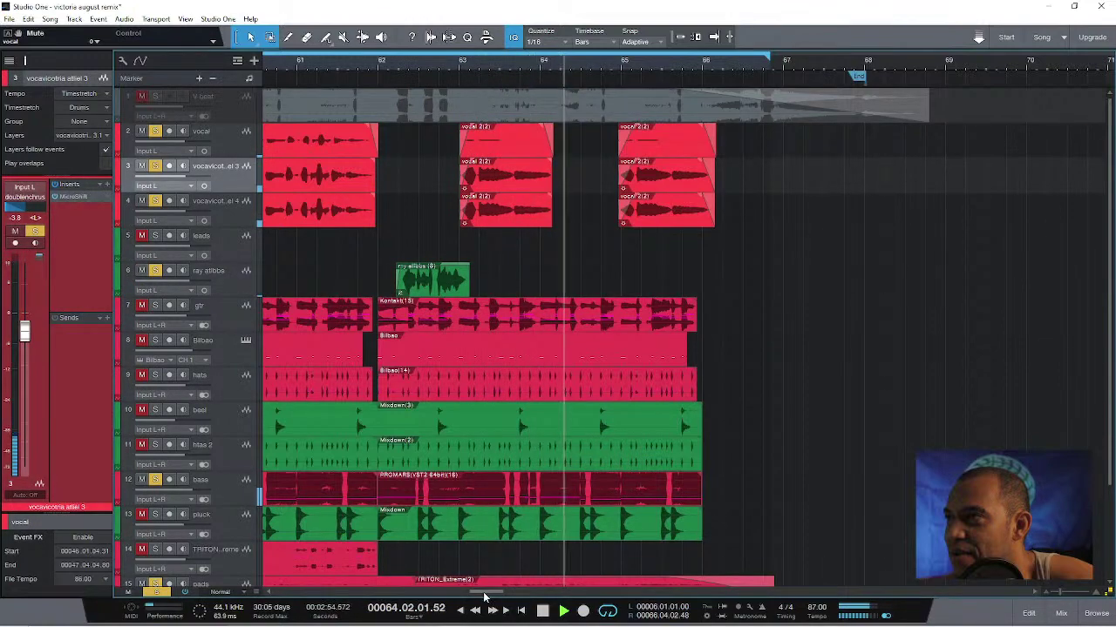
pyautogui.moveTo(505, 595); pyautogui.dragTo(345, 576)
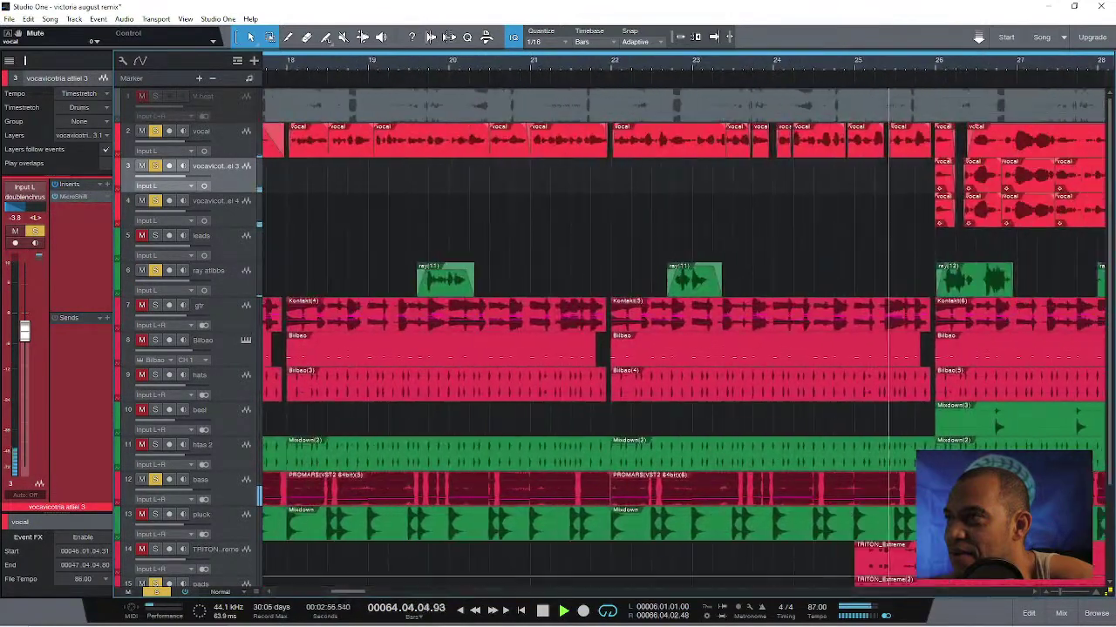
# Stop playback and clear the solo on all tracks.
pyautogui.moveTo(1061, 596); pyautogui.dragTo(1052, 595)
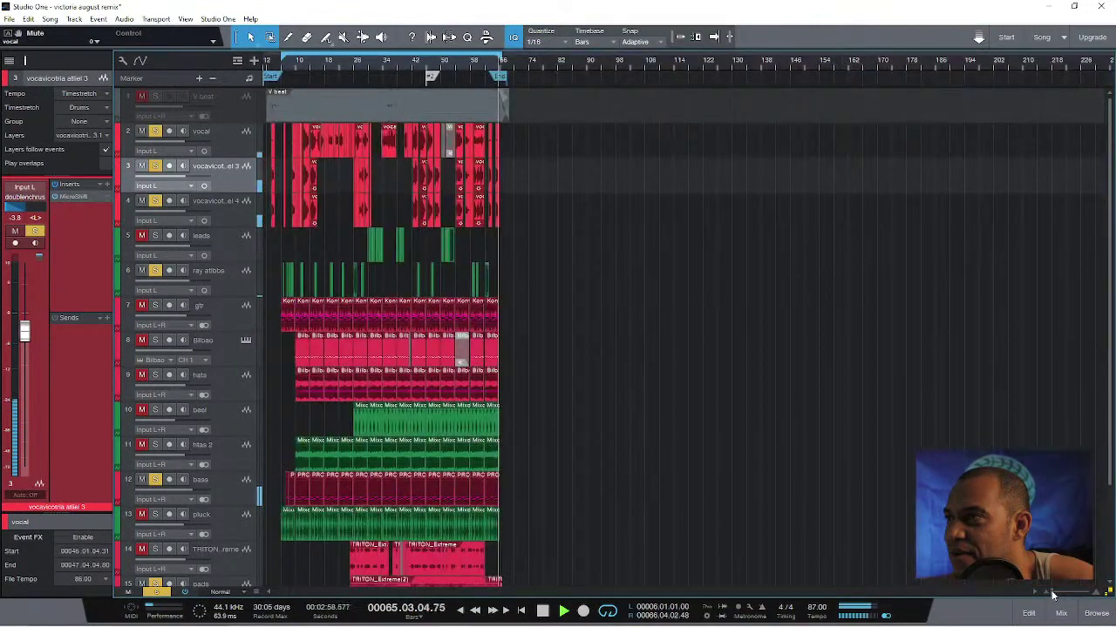
pyautogui.press('space')
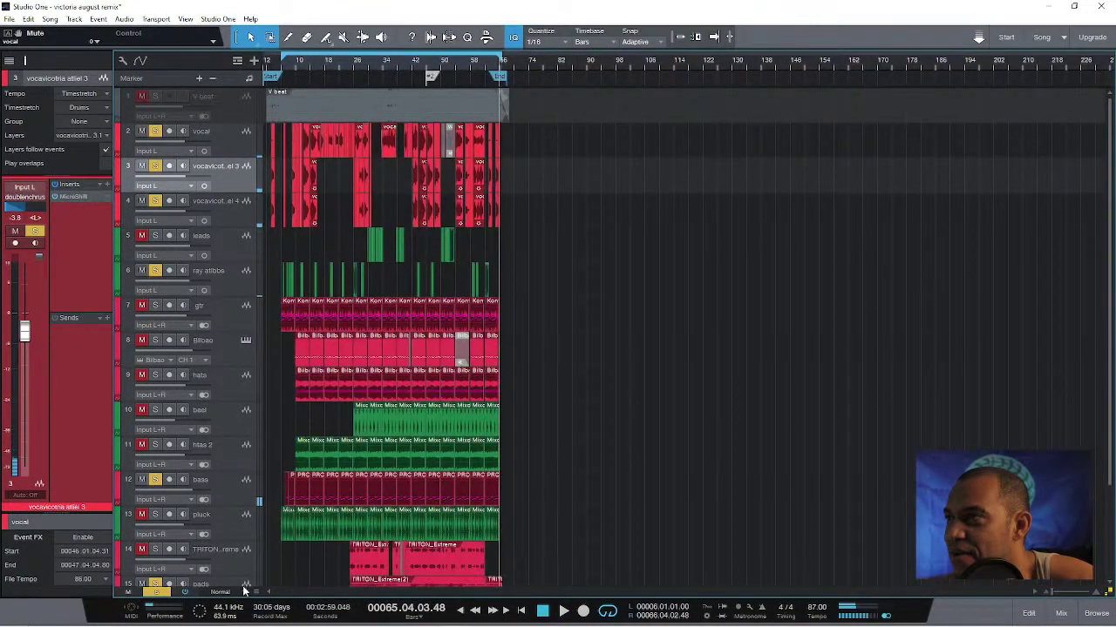
pyautogui.click(156, 593)
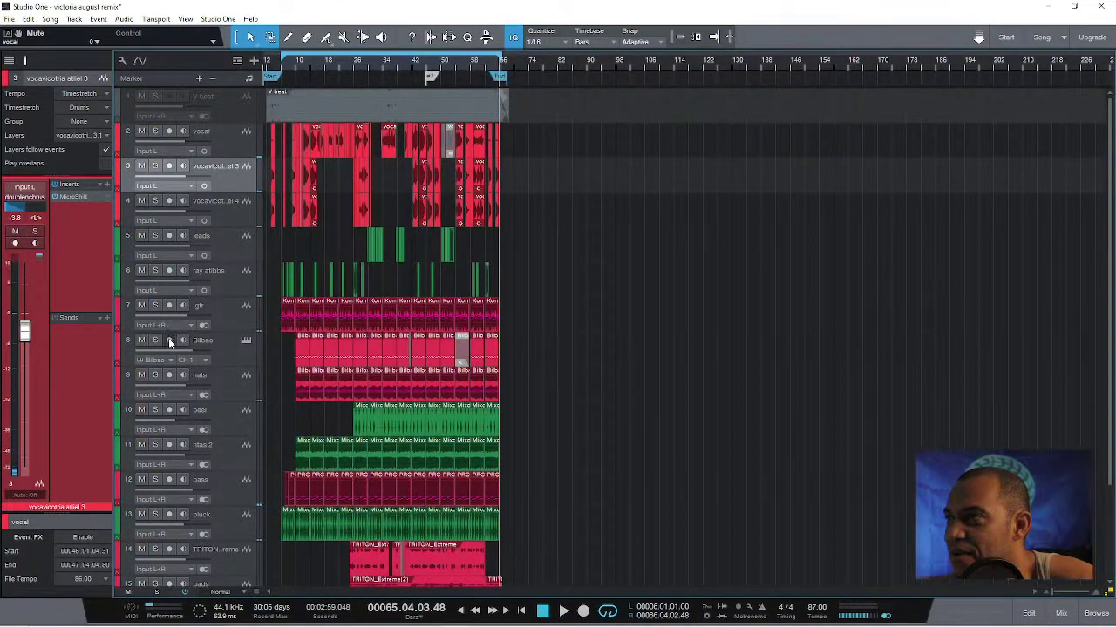
# Solo the bass and main vocal tracks and start playback from about bar 9.
pyautogui.click(155, 479)
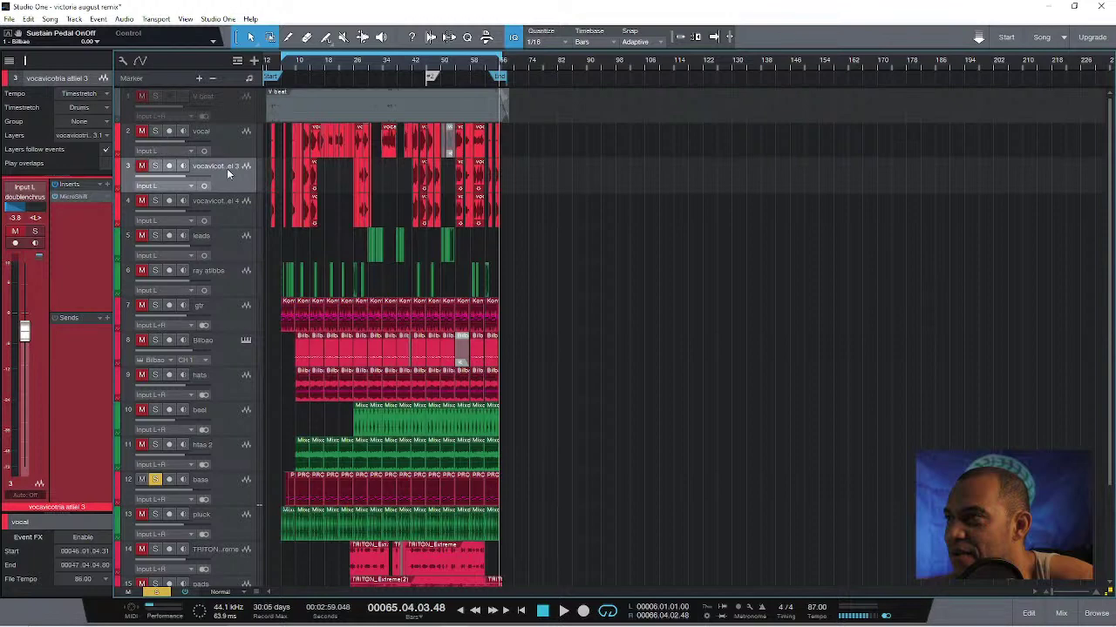
pyautogui.click(156, 130)
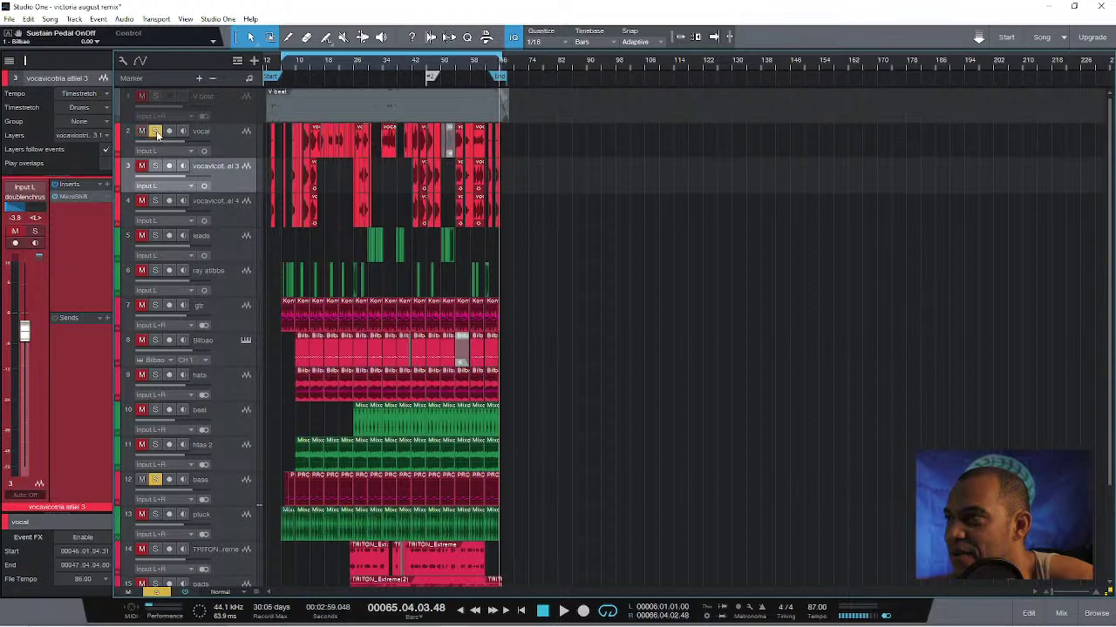
pyautogui.click(293, 60)
pyautogui.press('space')
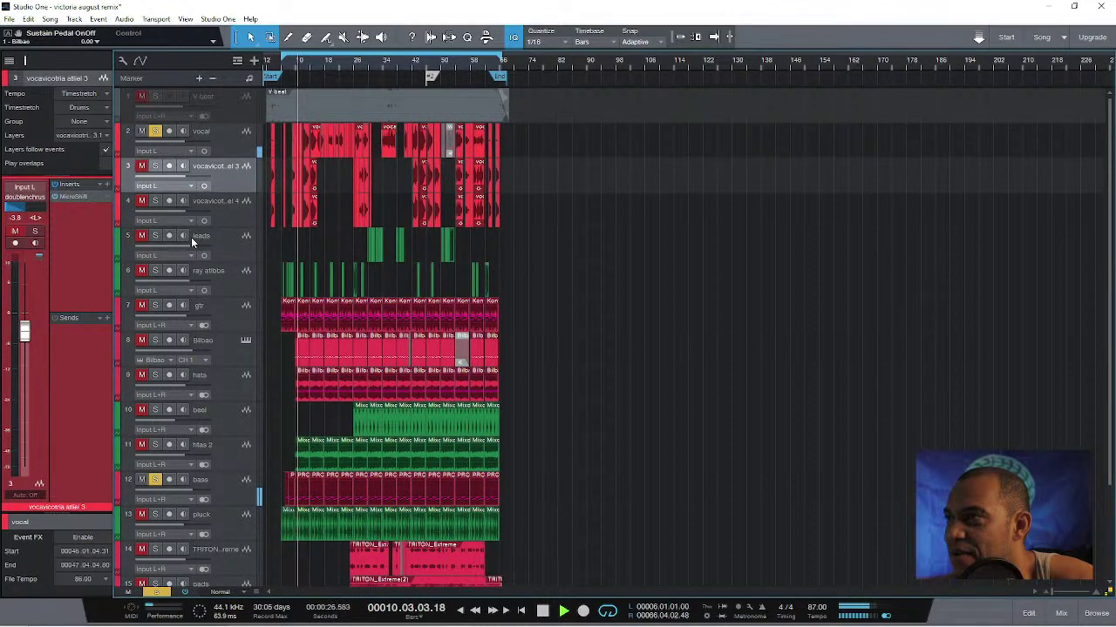
# Add the leads track to the solo and continue playback from about bar 26.
pyautogui.click(155, 235)
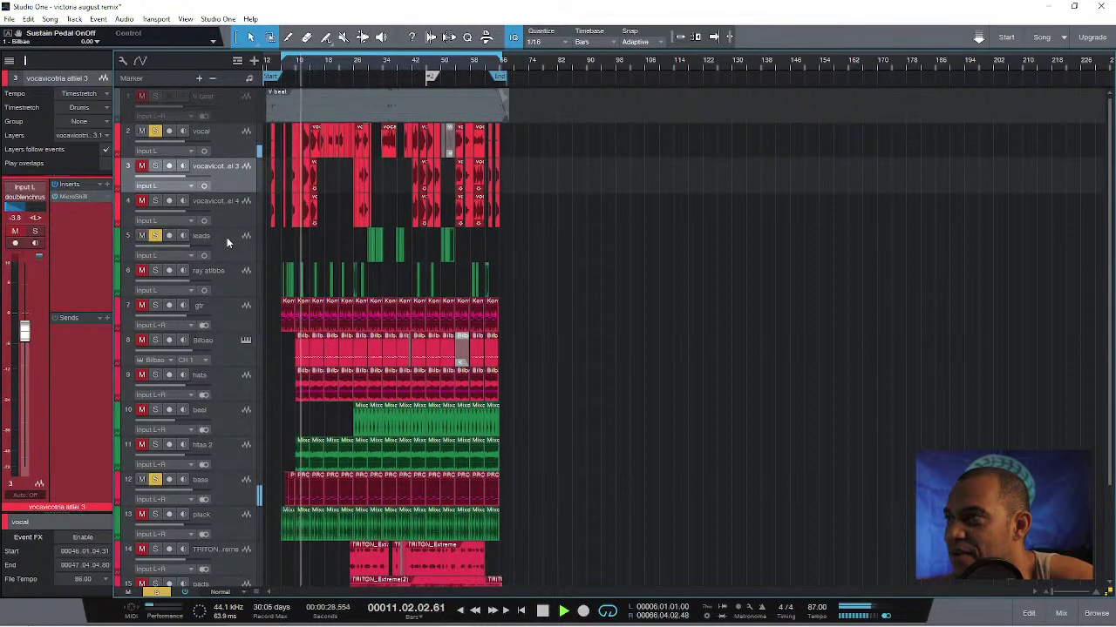
pyautogui.press('space')
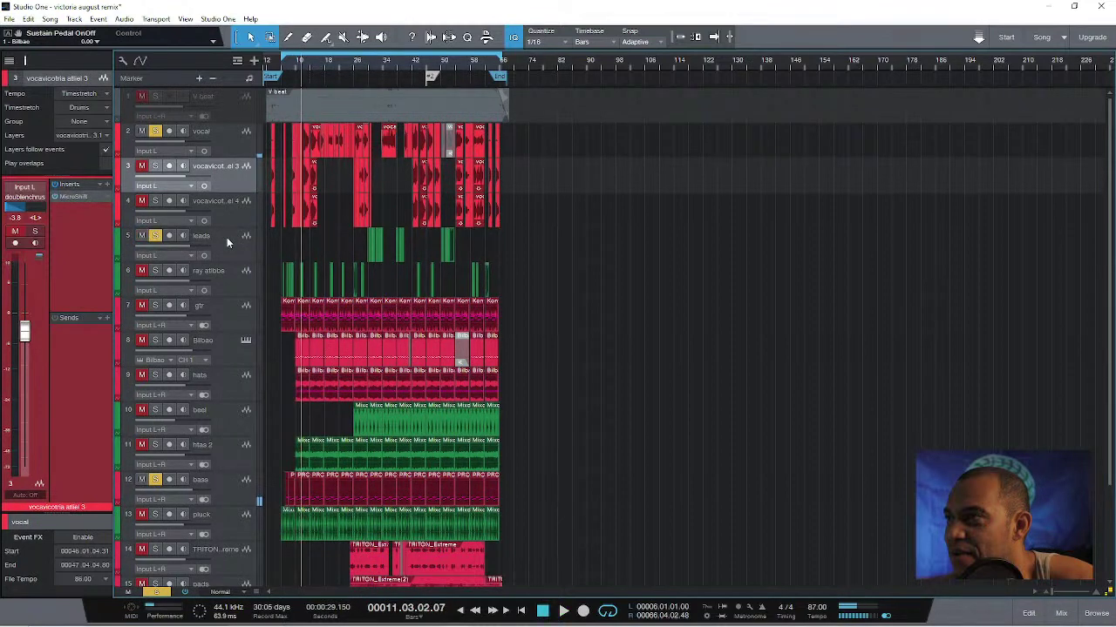
pyautogui.press('space')
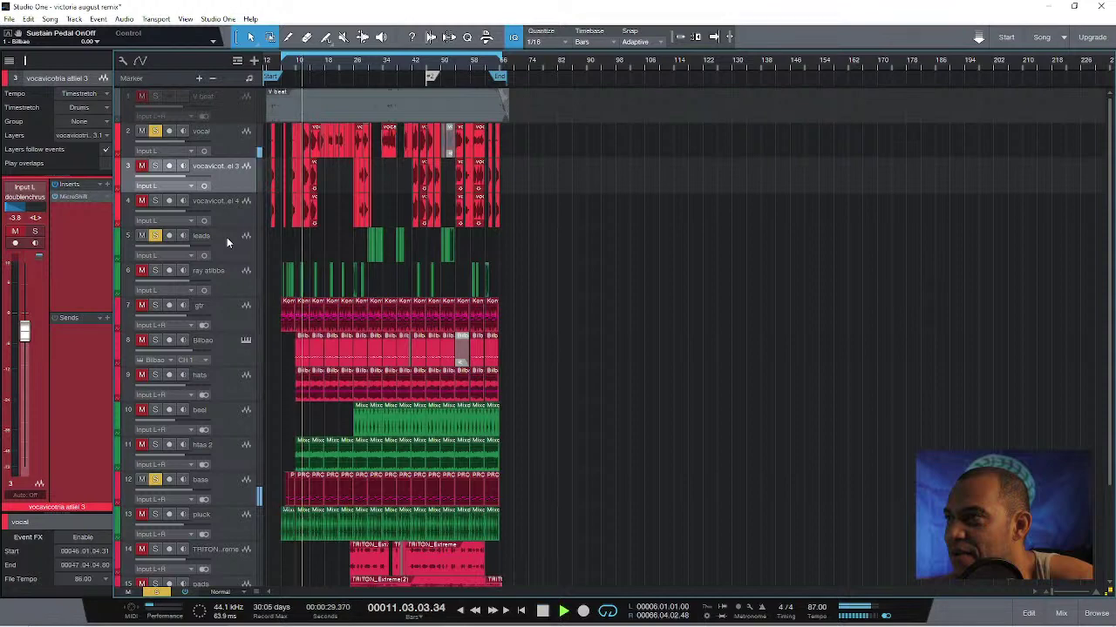
pyautogui.click(354, 68)
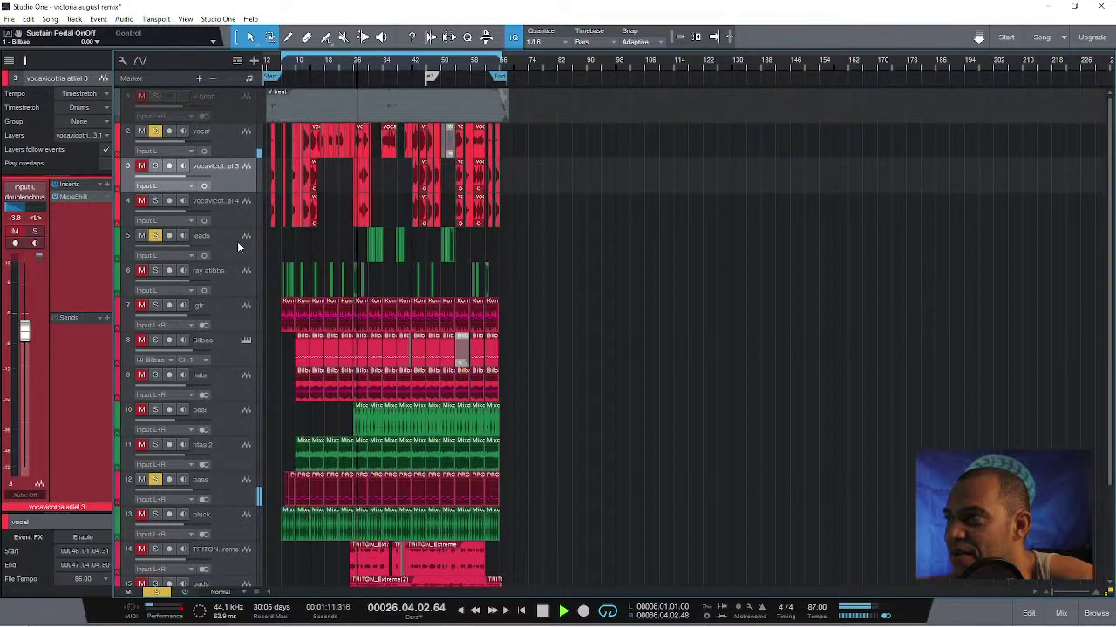
# Select the leads track, add vocal tracks 3 and 4 to the solo, and listen up to about bar 32.
pyautogui.click(237, 247)
pyautogui.click(155, 201)
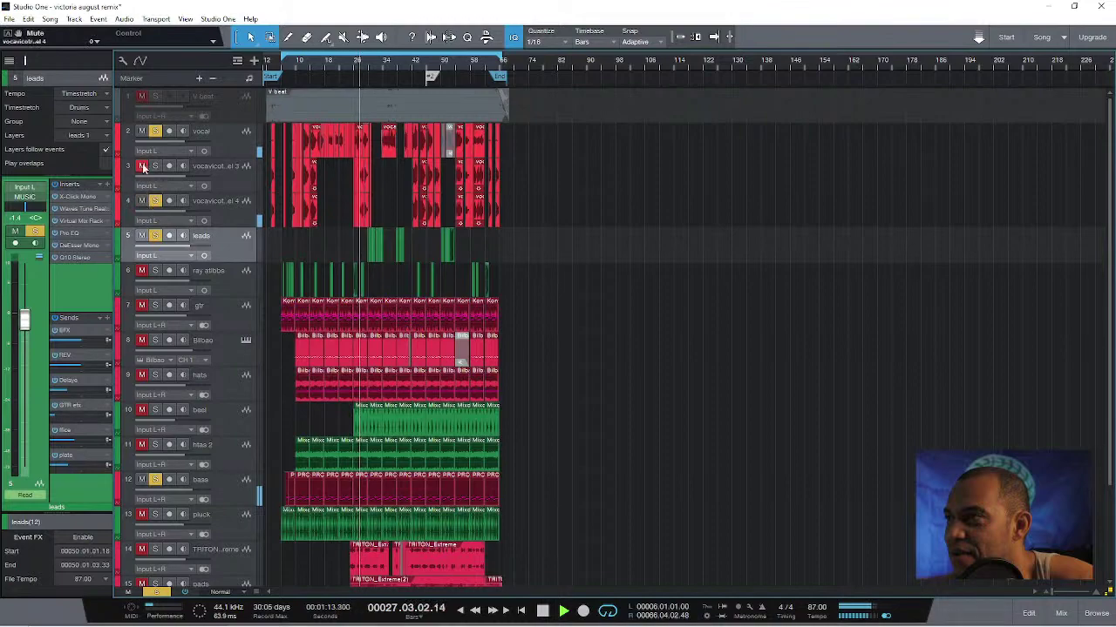
pyautogui.click(155, 165)
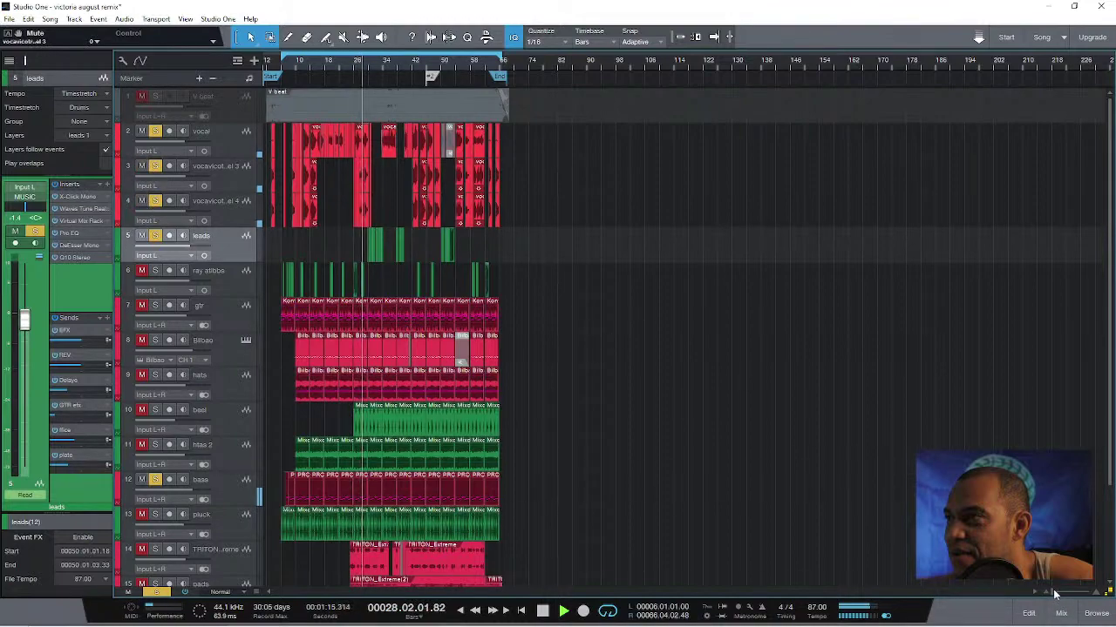
pyautogui.moveTo(1054, 595); pyautogui.dragTo(1077, 595)
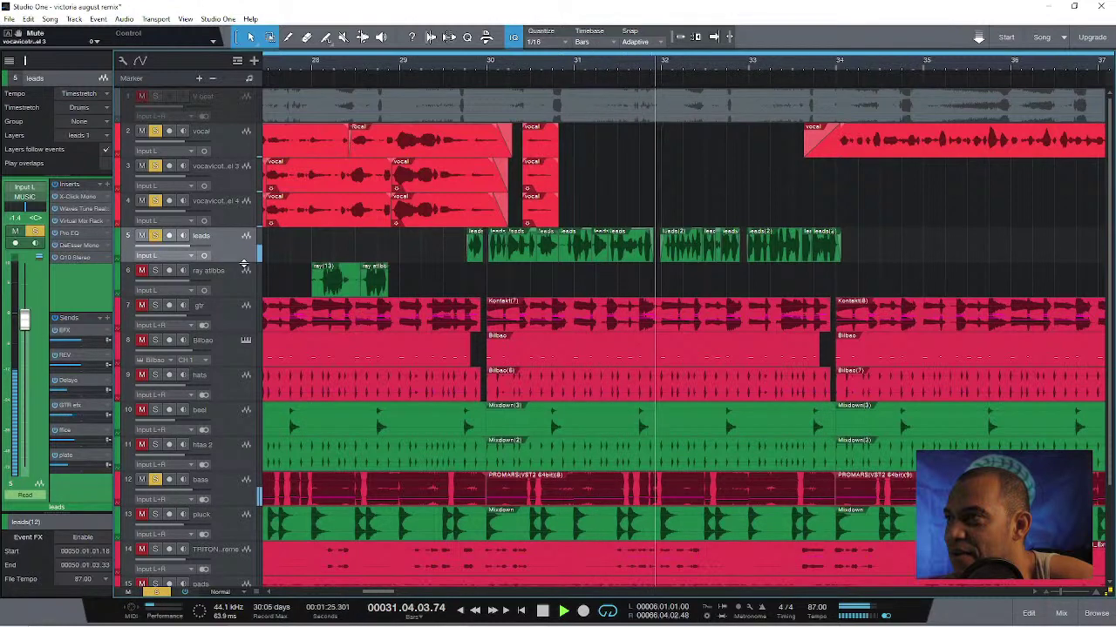
pyautogui.press('space')
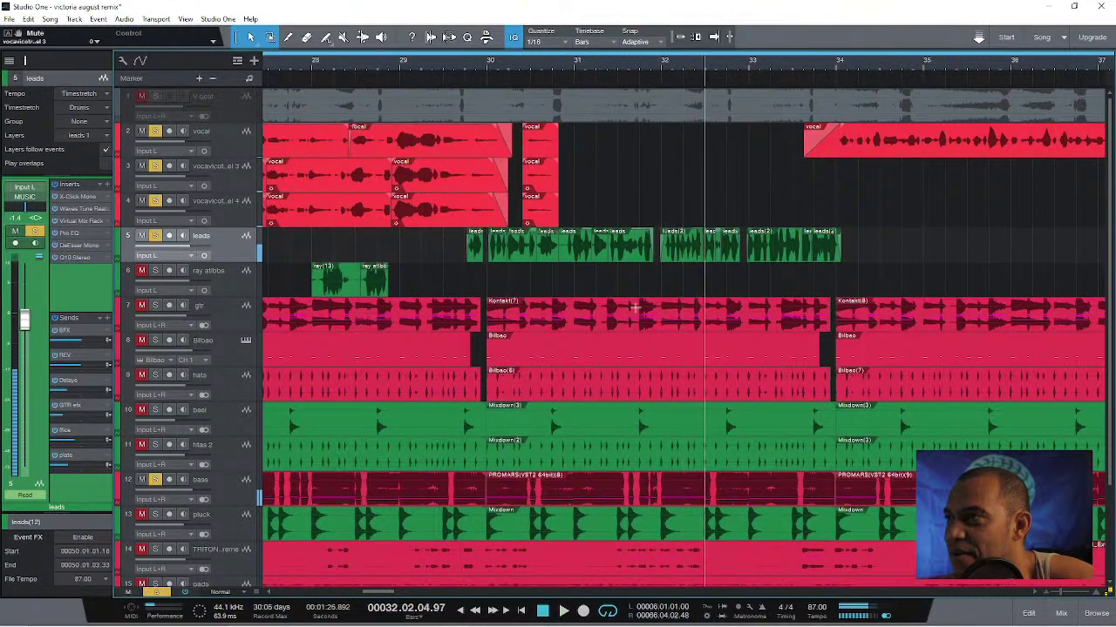
# Solo the EFX and Delays effect channels in the console, and close the console.
pyautogui.click(1060, 613)
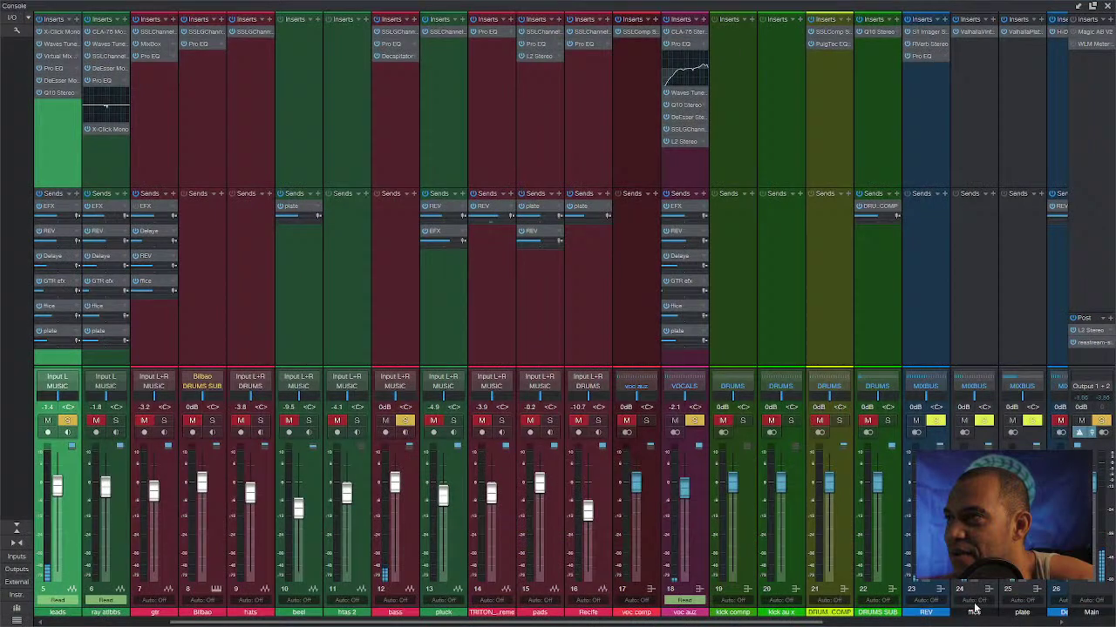
pyautogui.moveTo(818, 622); pyautogui.dragTo(1057, 622)
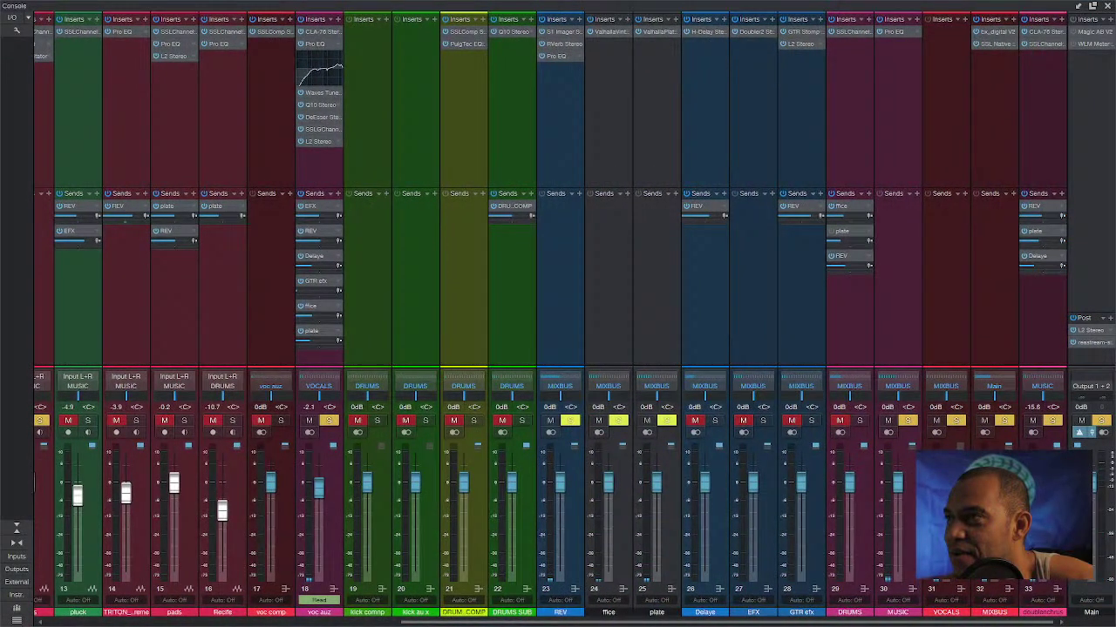
pyautogui.click(763, 421)
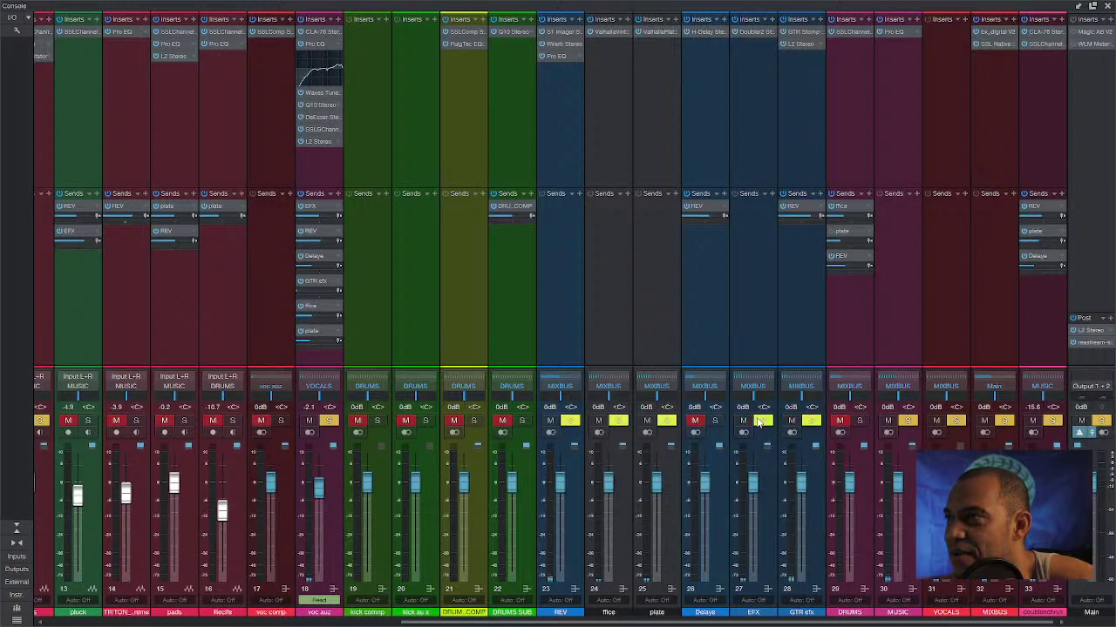
pyautogui.click(714, 421)
pyautogui.click(1104, 7)
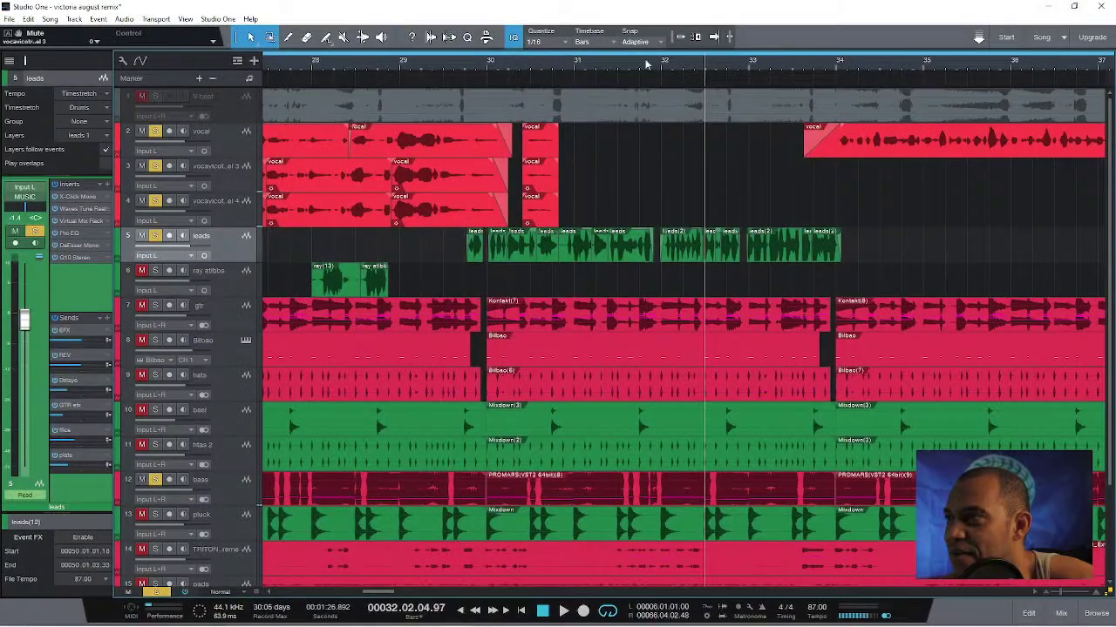
# Replay from just before bar 30 to about bar 41, adding the beel, htas 2 and pluck tracks to the solo and enlarging the main vocal track.
pyautogui.click(470, 63)
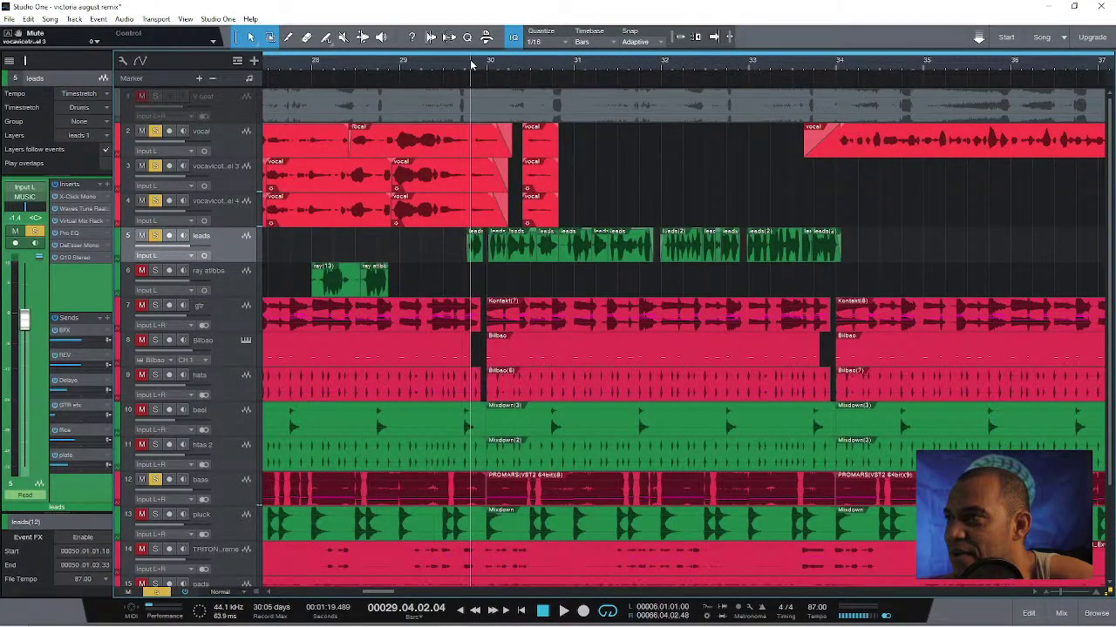
pyautogui.press('space')
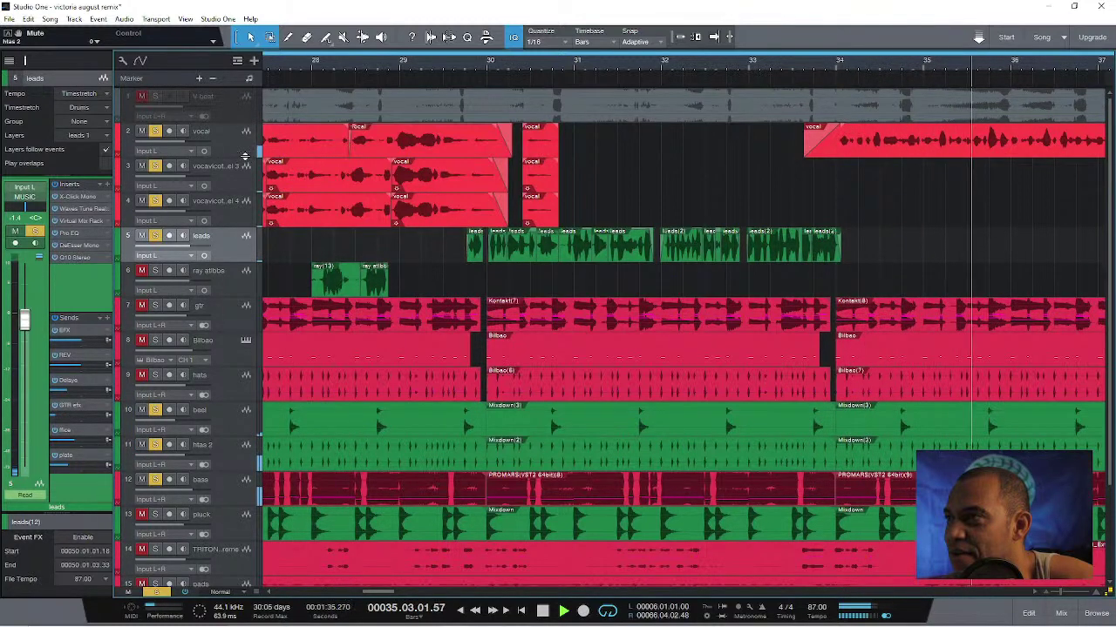
pyautogui.moveTo(245, 155); pyautogui.dragTo(245, 184)
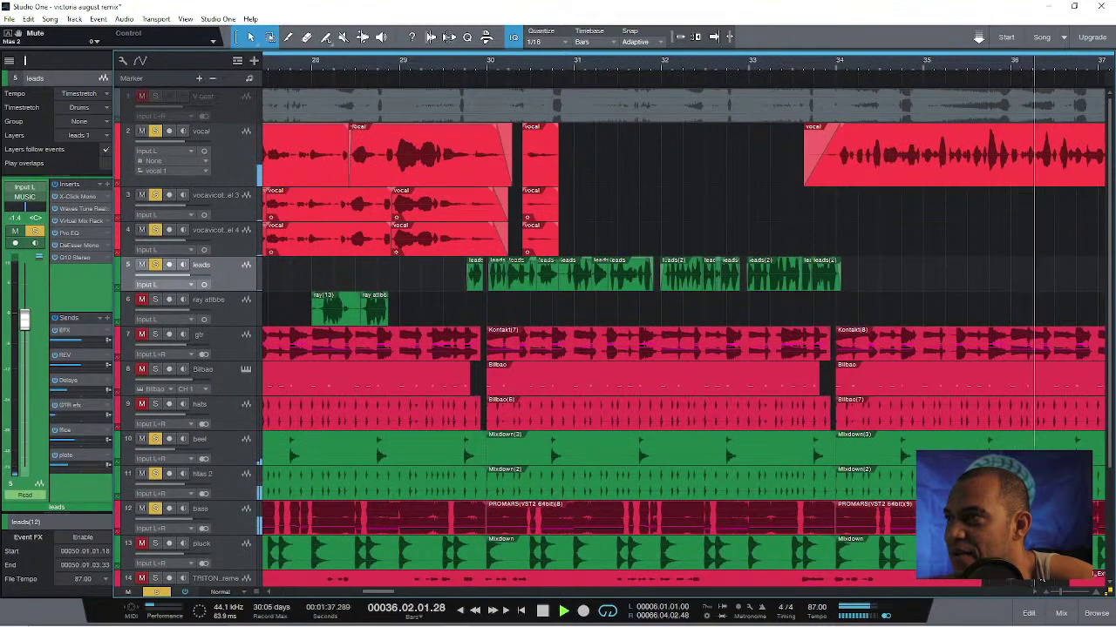
pyautogui.moveTo(1067, 594); pyautogui.dragTo(1040, 596)
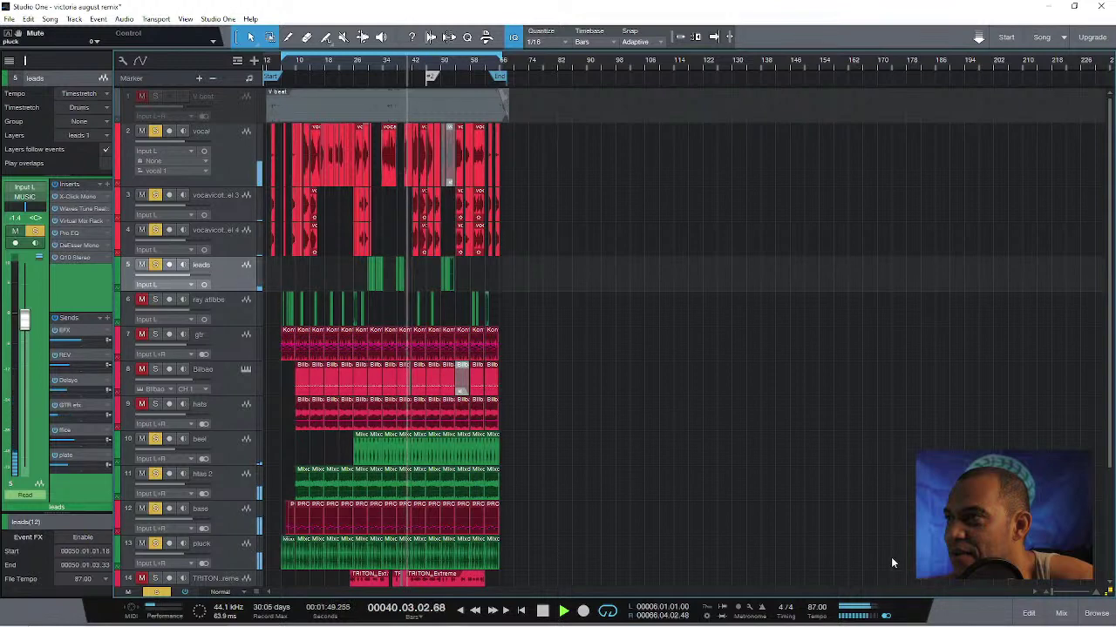
pyautogui.moveTo(1111, 451); pyautogui.dragTo(1110, 472)
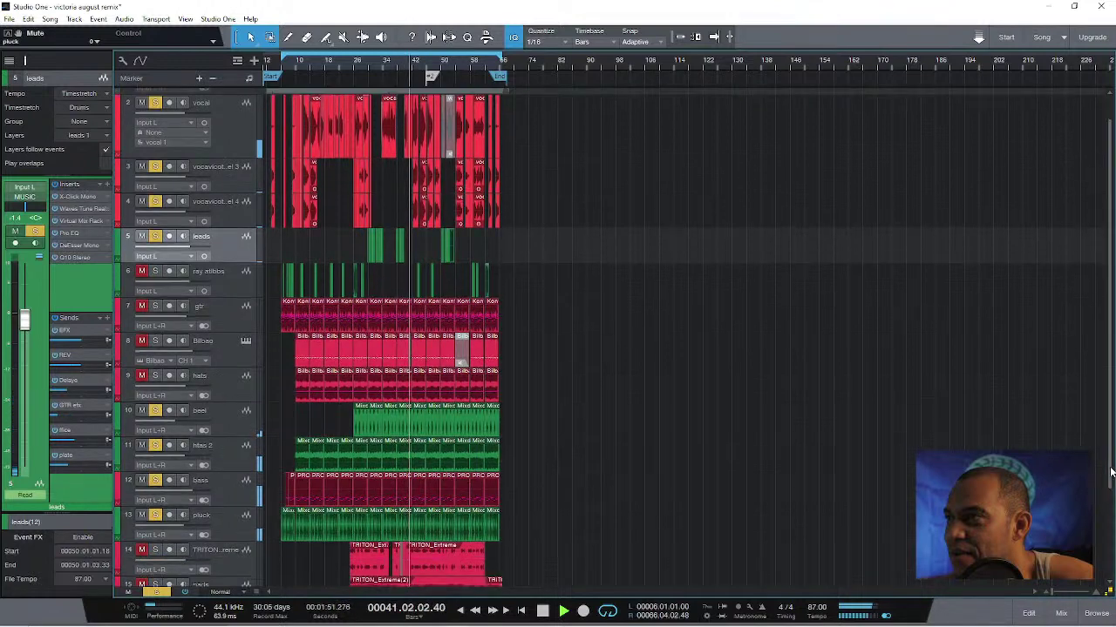
pyautogui.press('space')
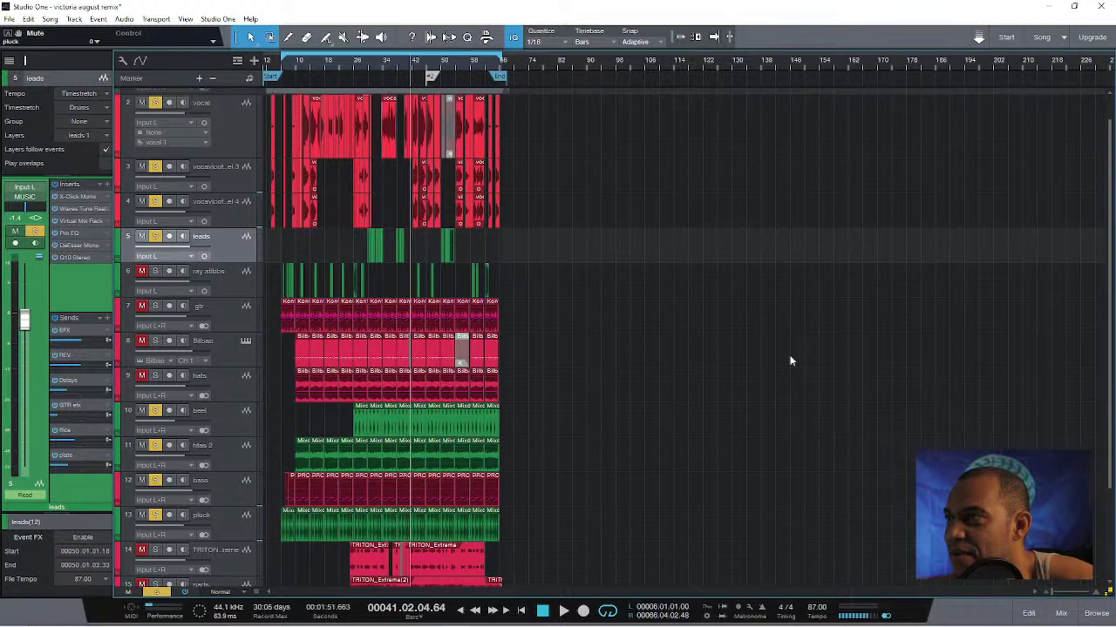
# Open the leads track's Q10 Stereo equalizer and examine its bands.
pyautogui.click(74, 258)
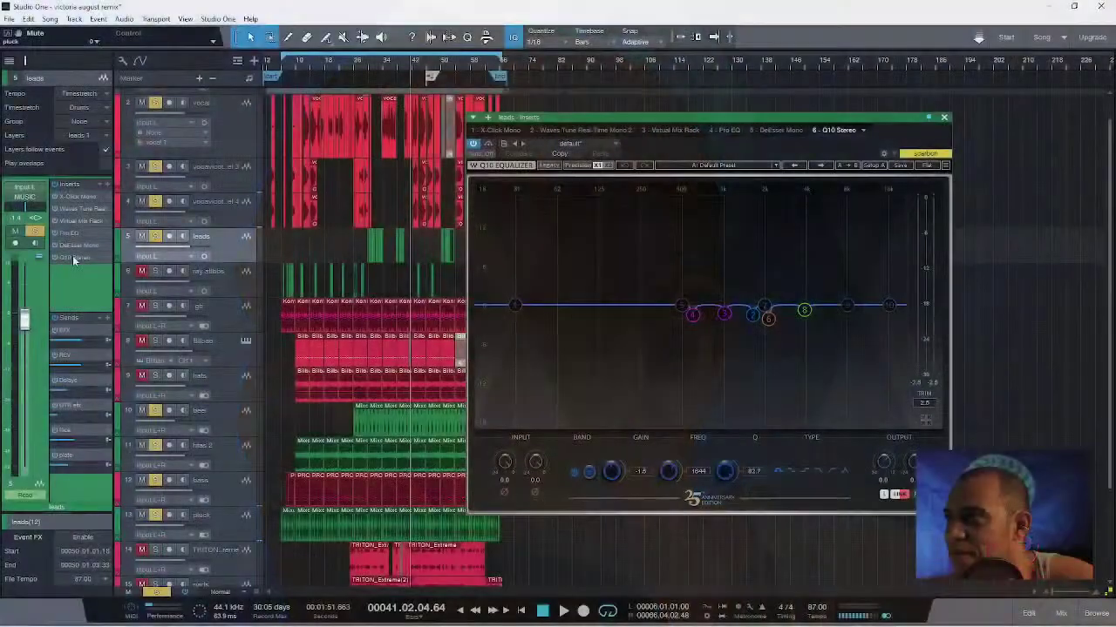
pyautogui.press('space')
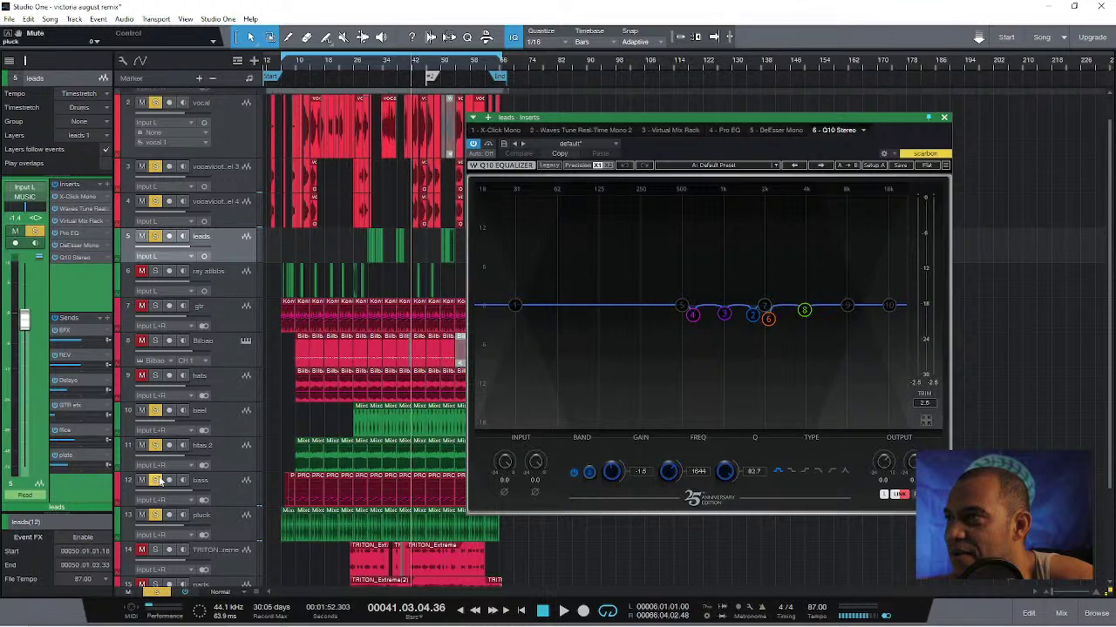
# Clear all solos and play the full mix from about bar 7, selecting the ad-lib track and moving the equalizer window aside.
pyautogui.click(157, 592)
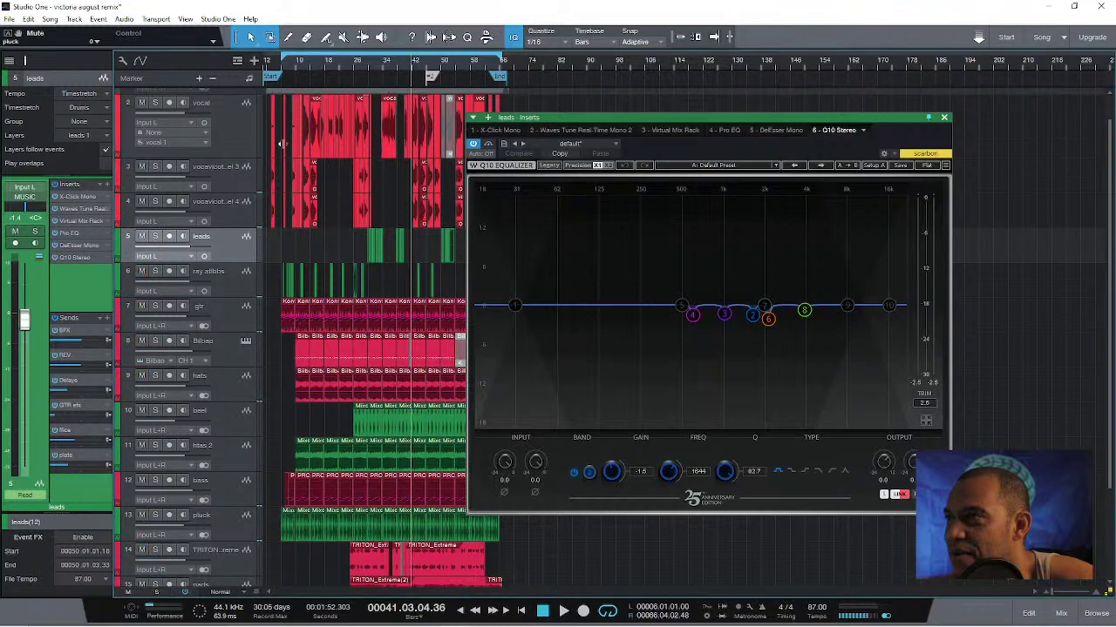
pyautogui.click(287, 66)
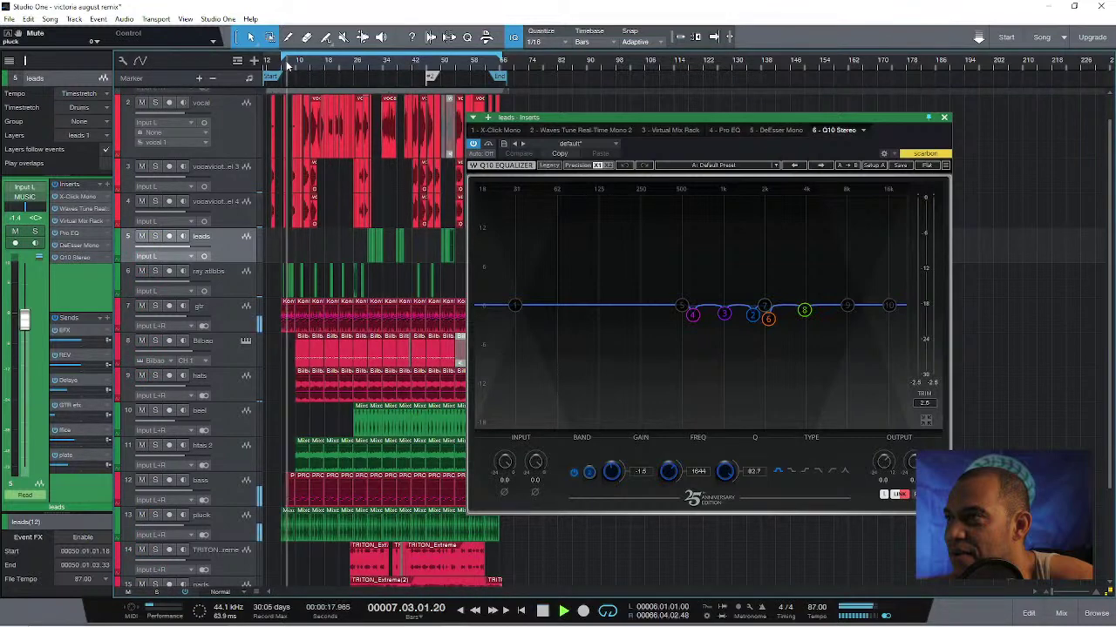
pyautogui.click(244, 293)
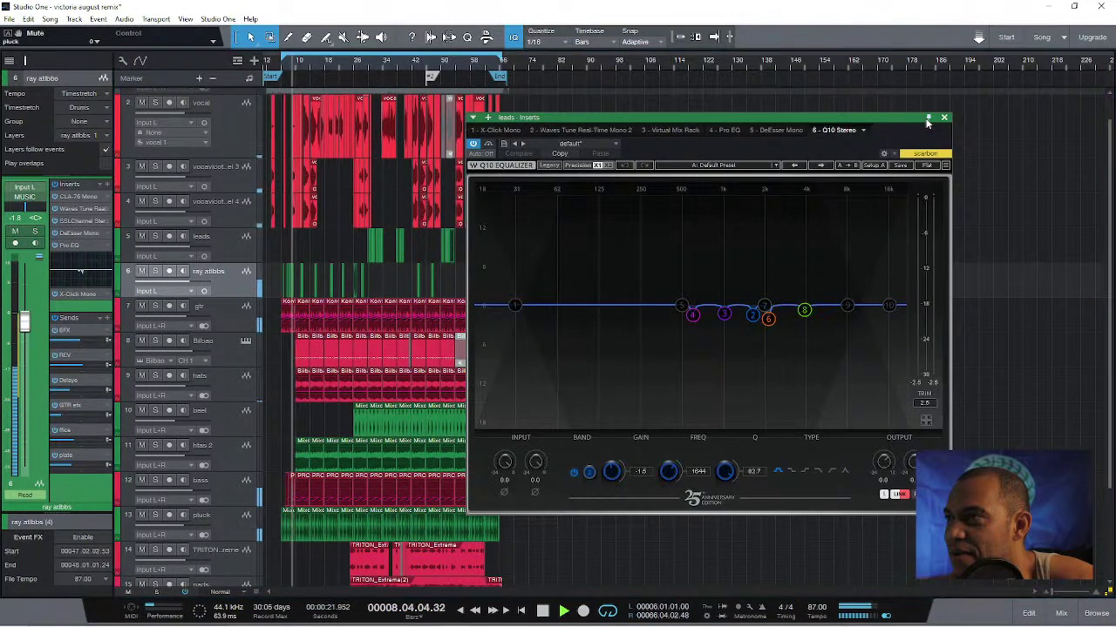
pyautogui.moveTo(929, 117); pyautogui.dragTo(968, 105)
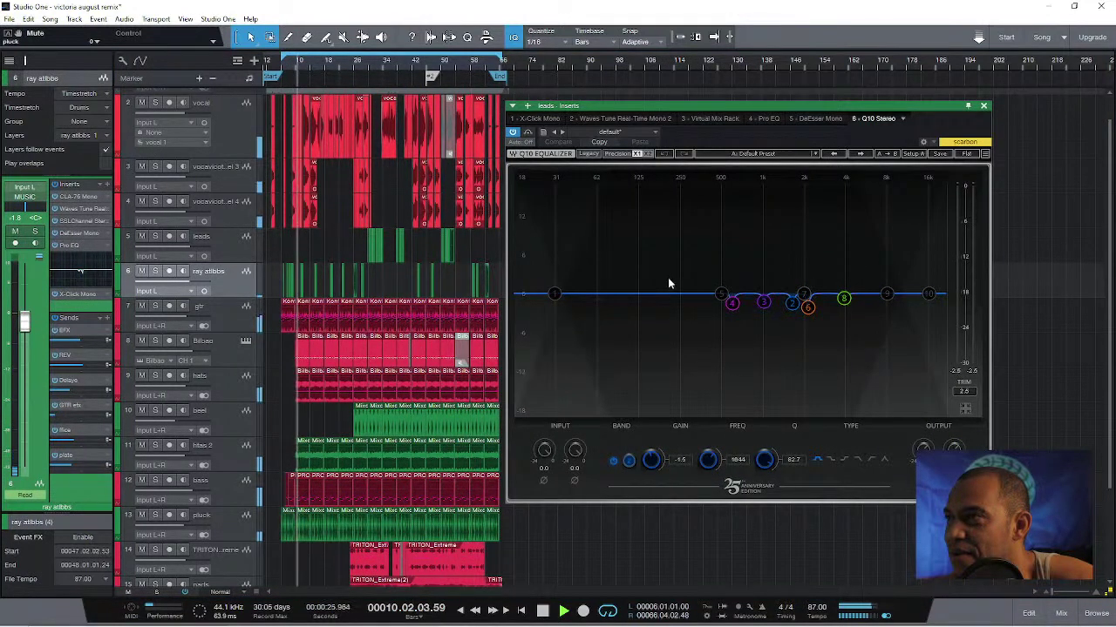
# Set the track height to Small and widen the timeline slightly while the full mix plays.
pyautogui.click(1056, 596)
pyautogui.click(1055, 596)
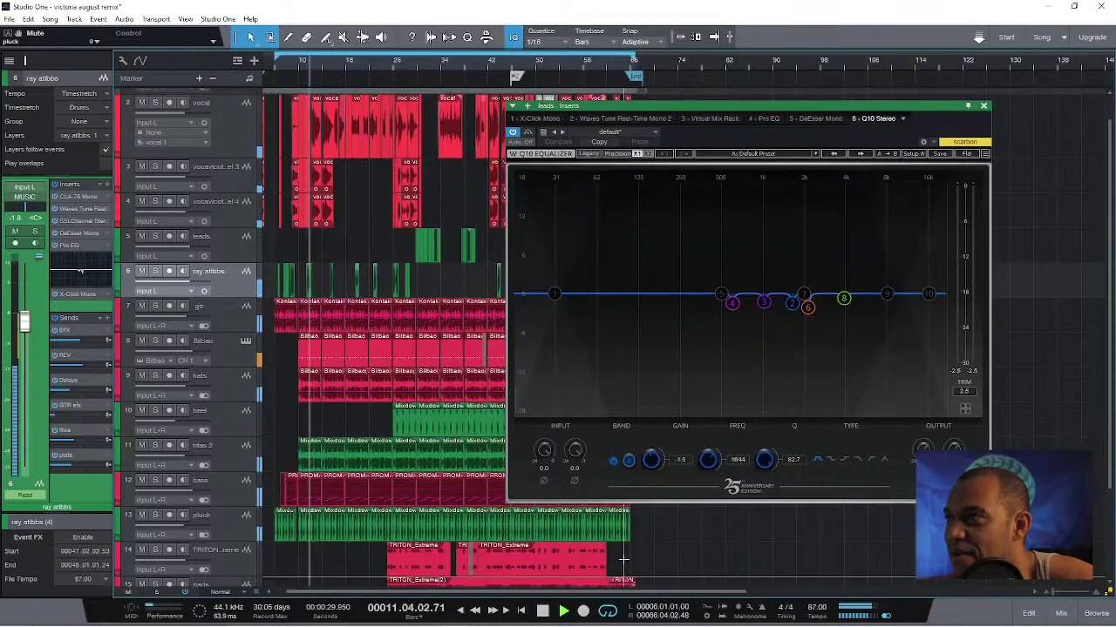
pyautogui.hotkey('shift', 'w')
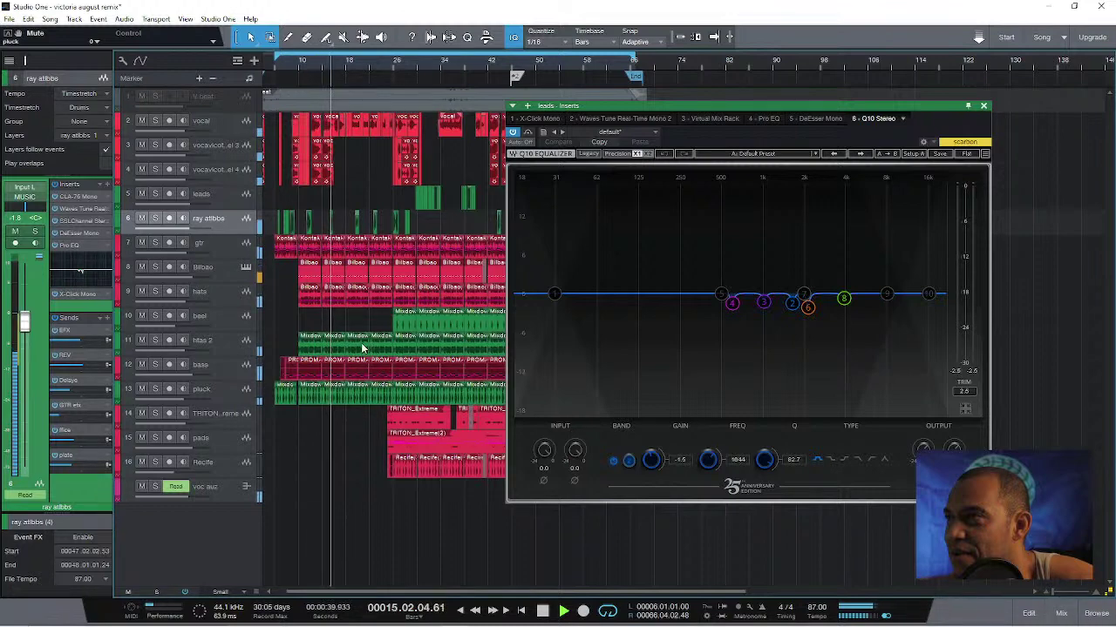
# Examine the ad-lib track's SSLChannel Stereo insert, close its window, and spread the whole song across the arrangement.
pyautogui.click(218, 221)
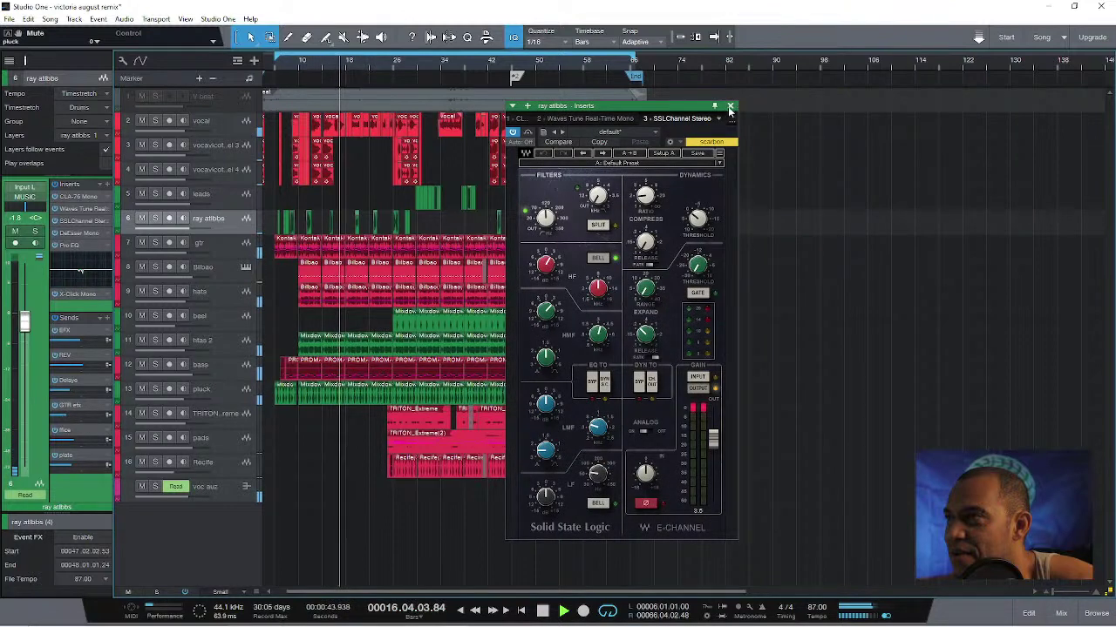
pyautogui.click(731, 106)
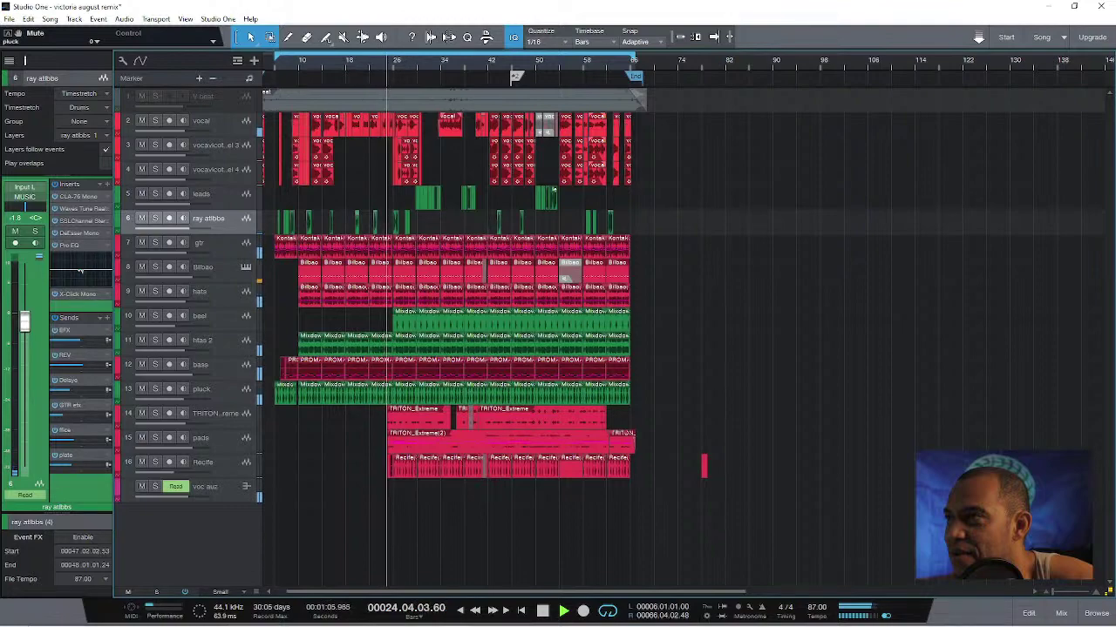
pyautogui.moveTo(1053, 595)
pyautogui.mouseDown()
pyautogui.moveTo(1064, 595)
pyautogui.moveTo(1055, 595)
pyautogui.mouseUp()
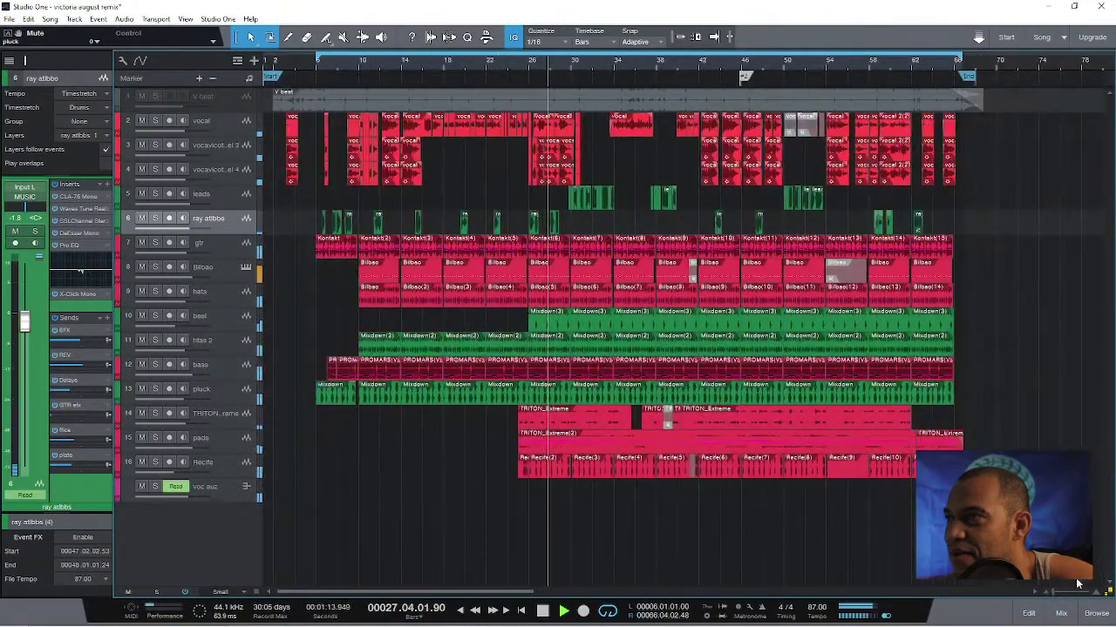
# Set the REV send level on the ad-lib track to -4.0 while the full mix plays.
pyautogui.press('e')
pyautogui.press('e')
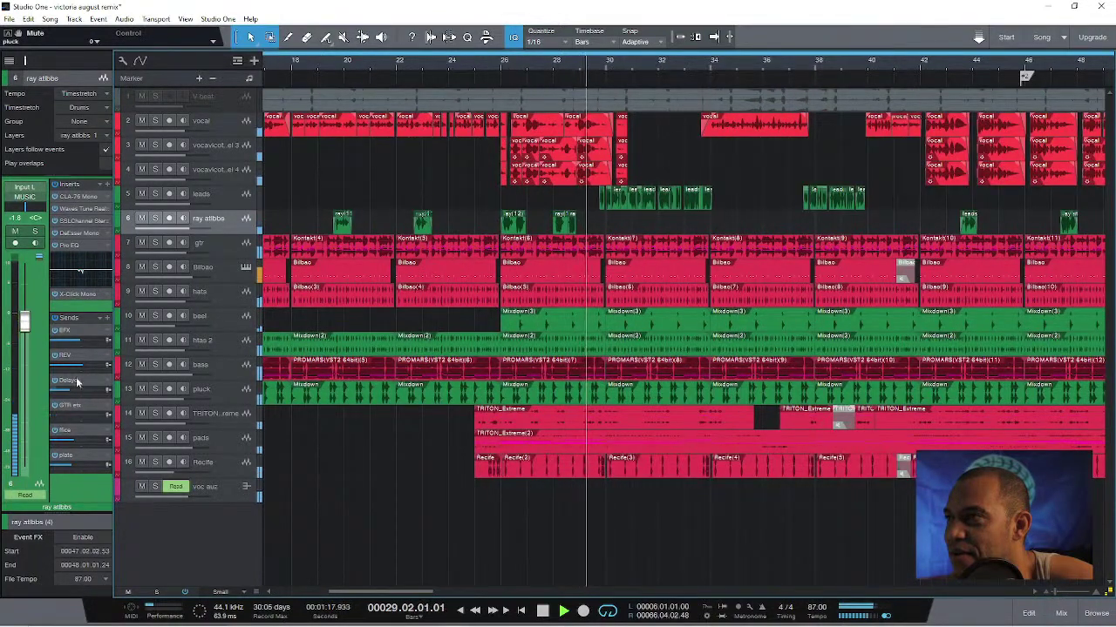
pyautogui.moveTo(77, 369)
pyautogui.moveTo(77, 365); pyautogui.dragTo(80, 364)
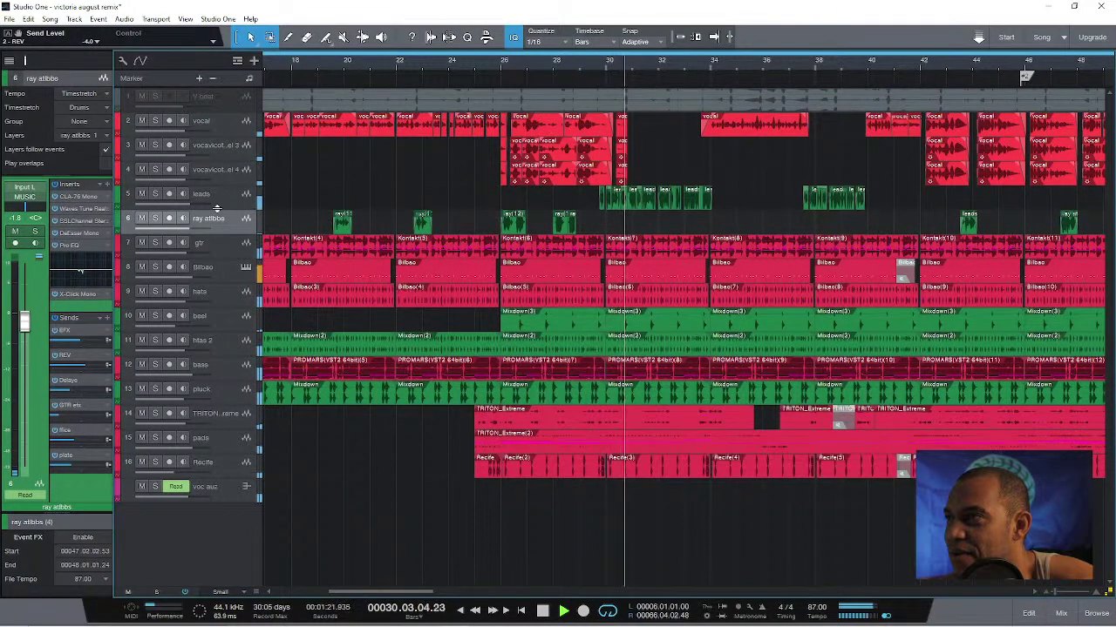
# Enlarge the leads track and set the L2 UltraMaximizer threshold on its GTR efx bus to -20.3 dB, closing the plug-in window.
pyautogui.click(216, 196)
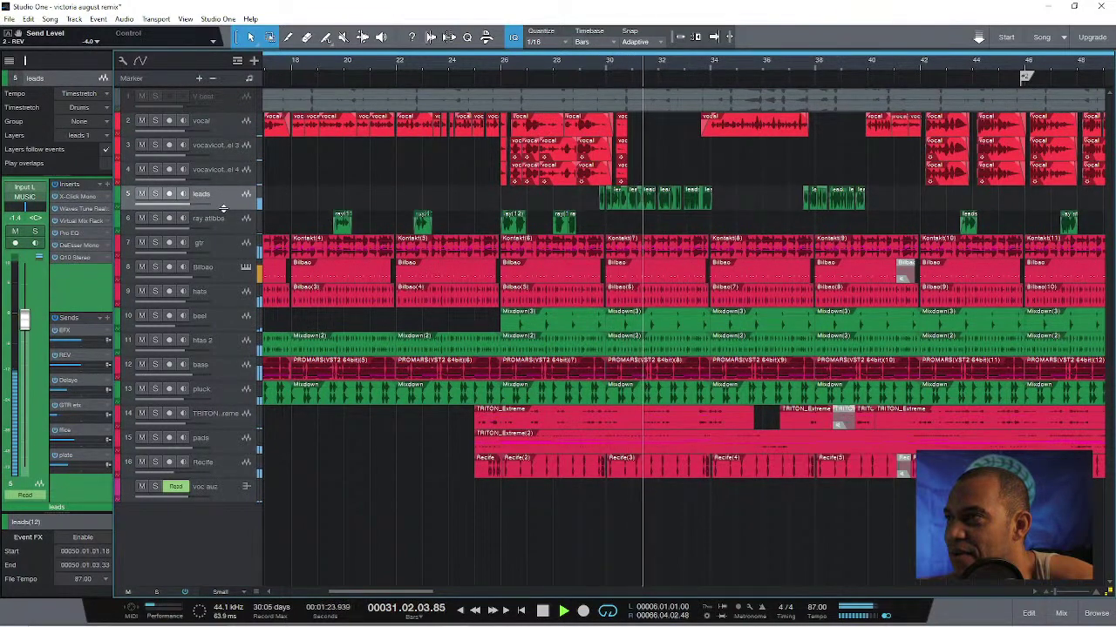
pyautogui.doubleClick(231, 217)
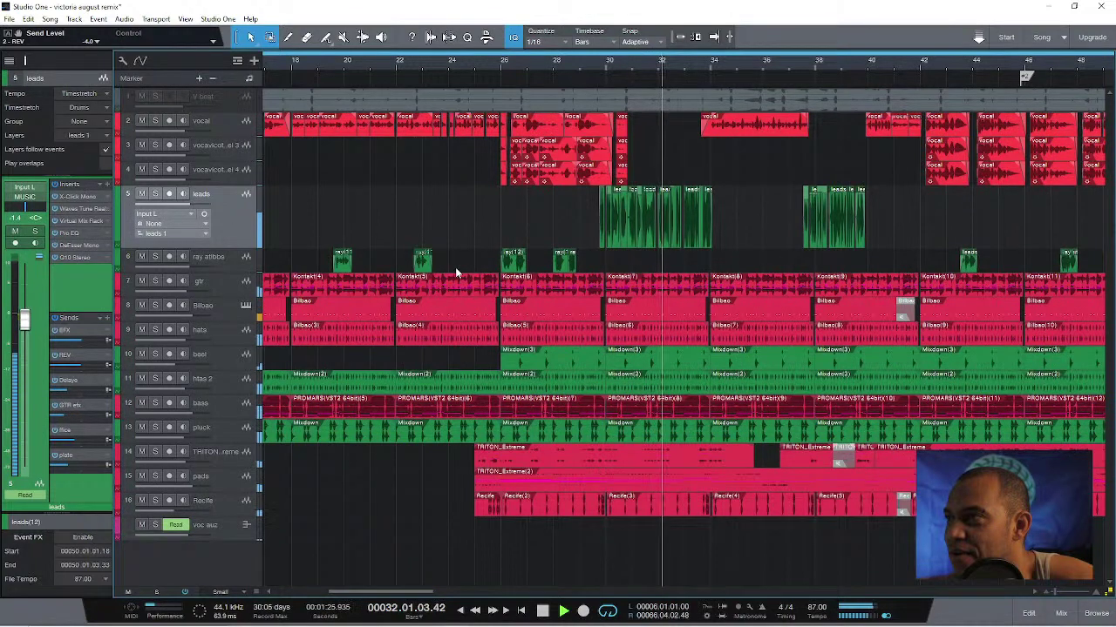
pyautogui.doubleClick(68, 405)
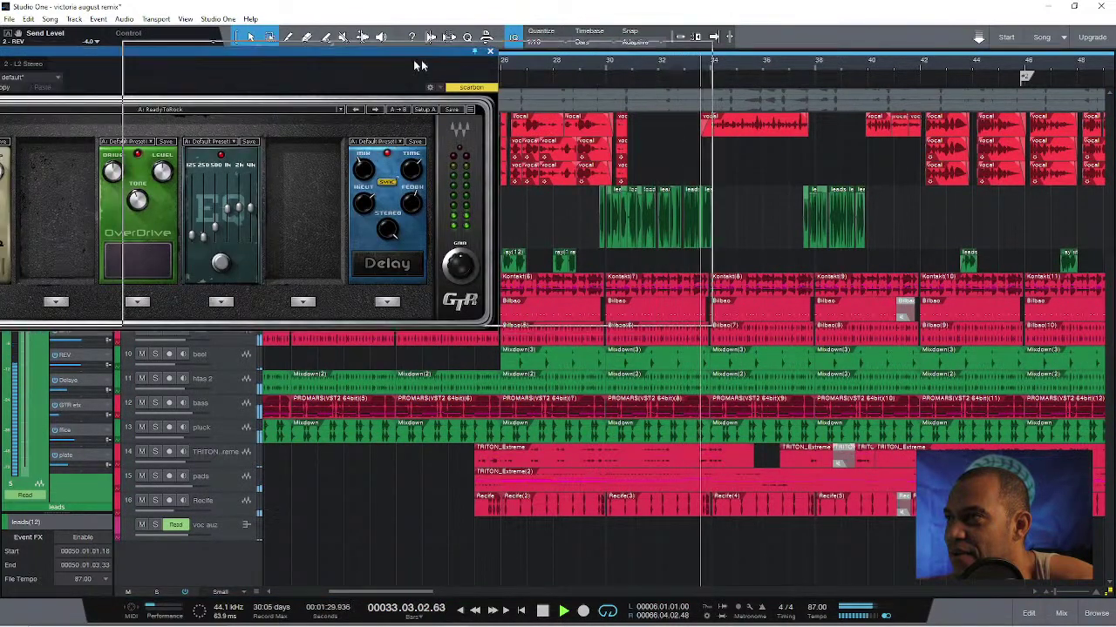
pyautogui.moveTo(25, 76); pyautogui.dragTo(280, 72)
pyautogui.click(276, 61)
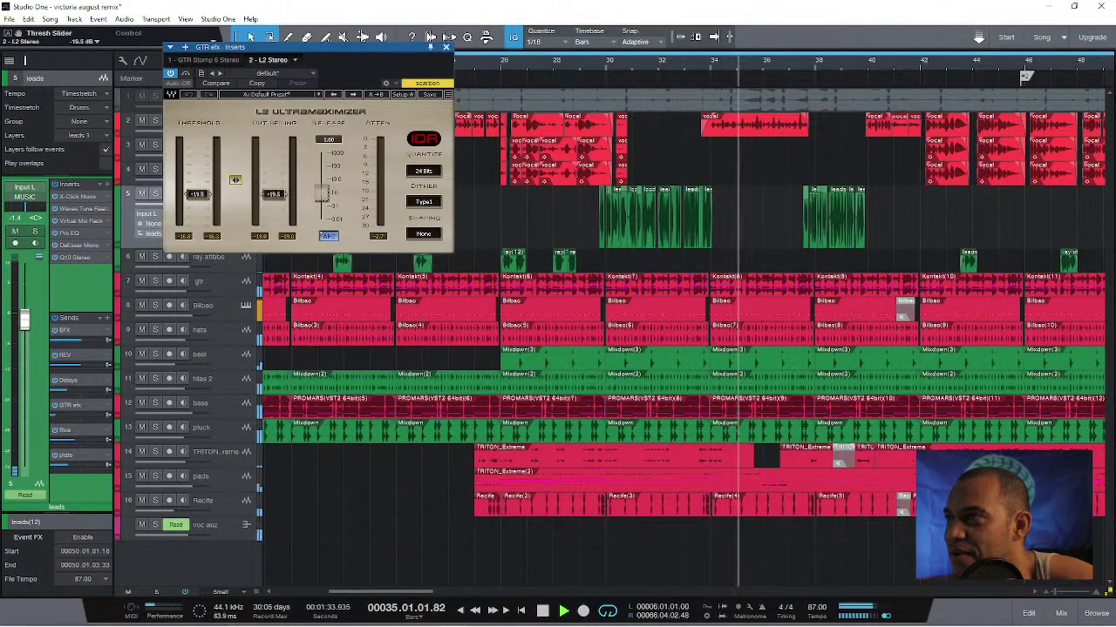
pyautogui.scroll(-5, 235, 181)
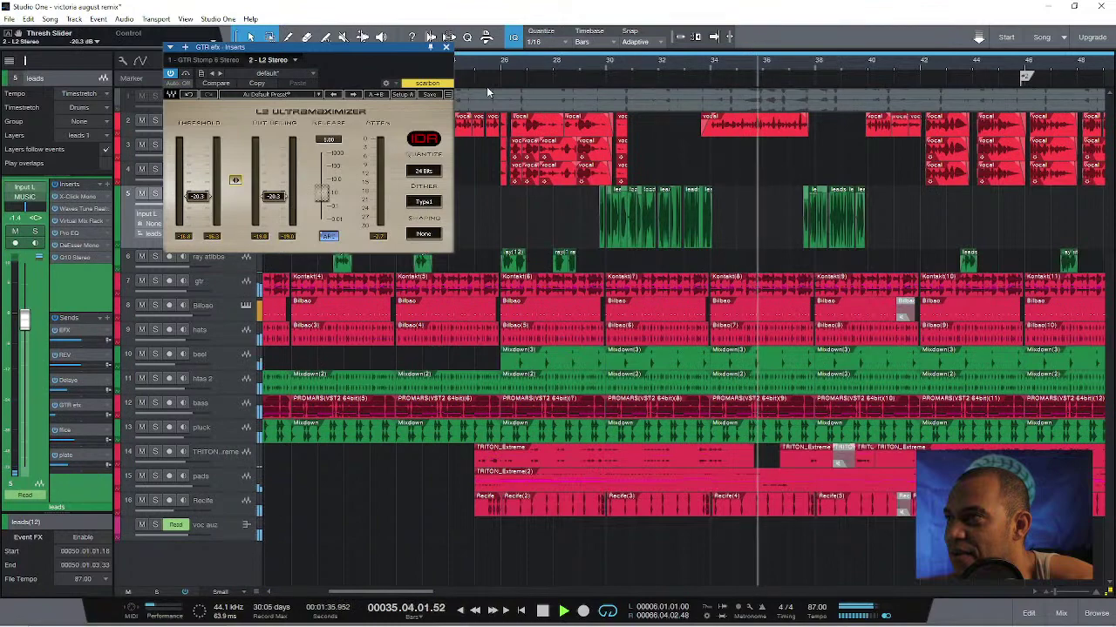
pyautogui.click(448, 47)
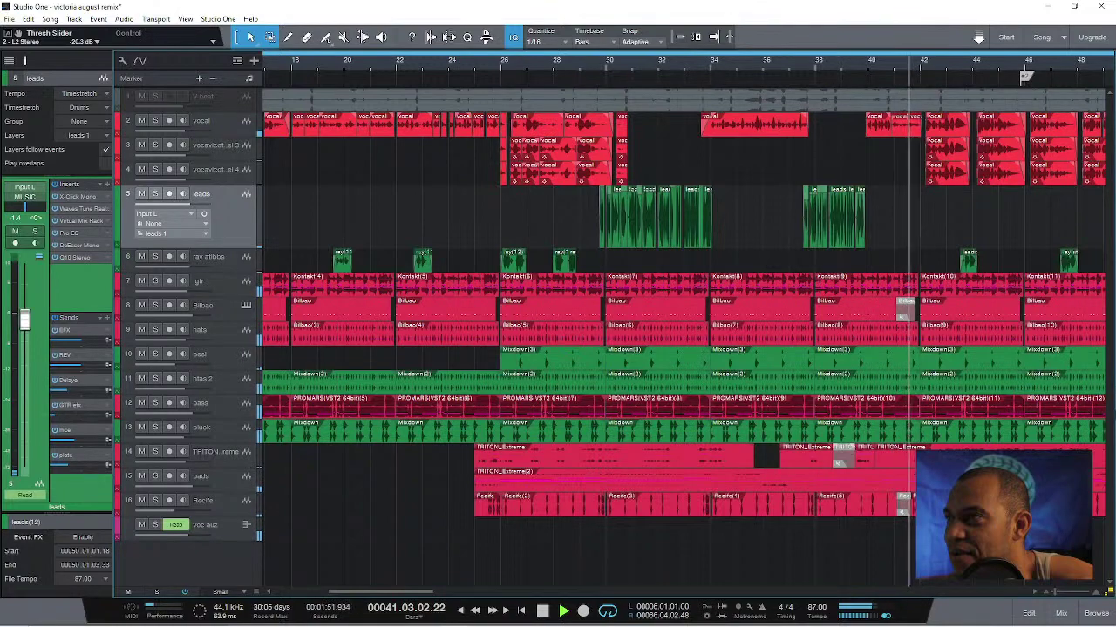
# Fit the whole song in the arrangement and select the main vocal track to show its channel settings.
pyautogui.moveTo(1059, 592); pyautogui.dragTo(1053, 598)
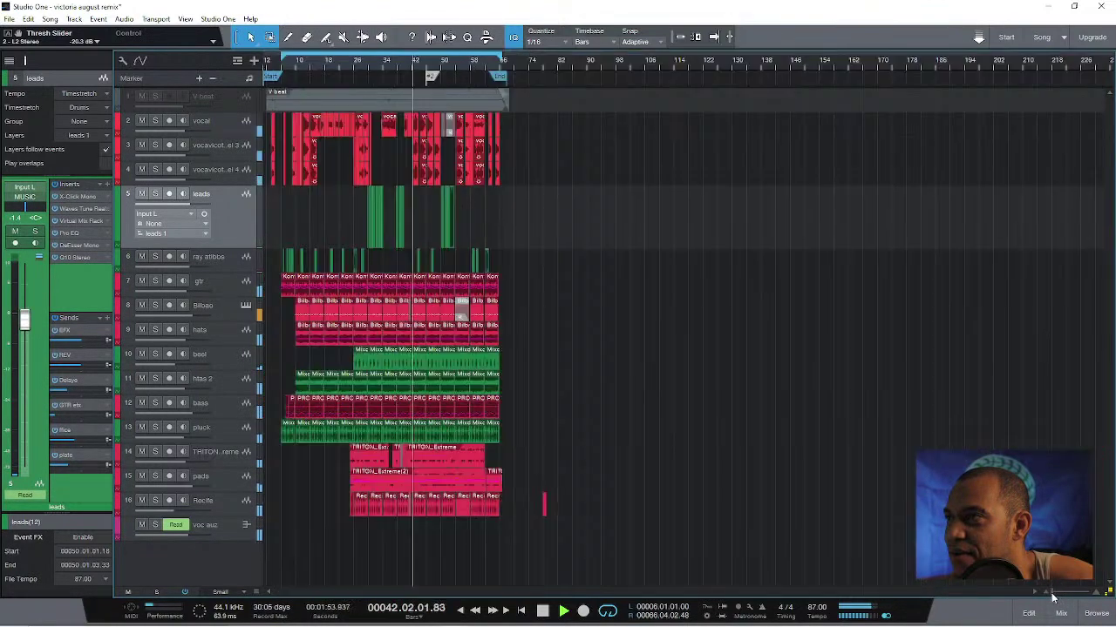
pyautogui.click(219, 124)
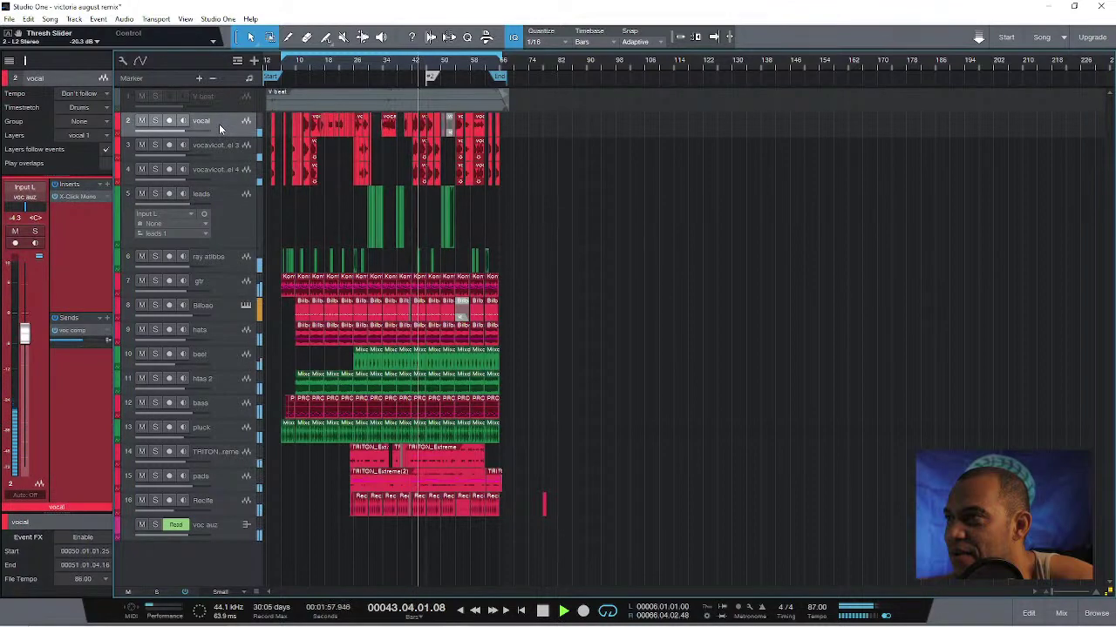